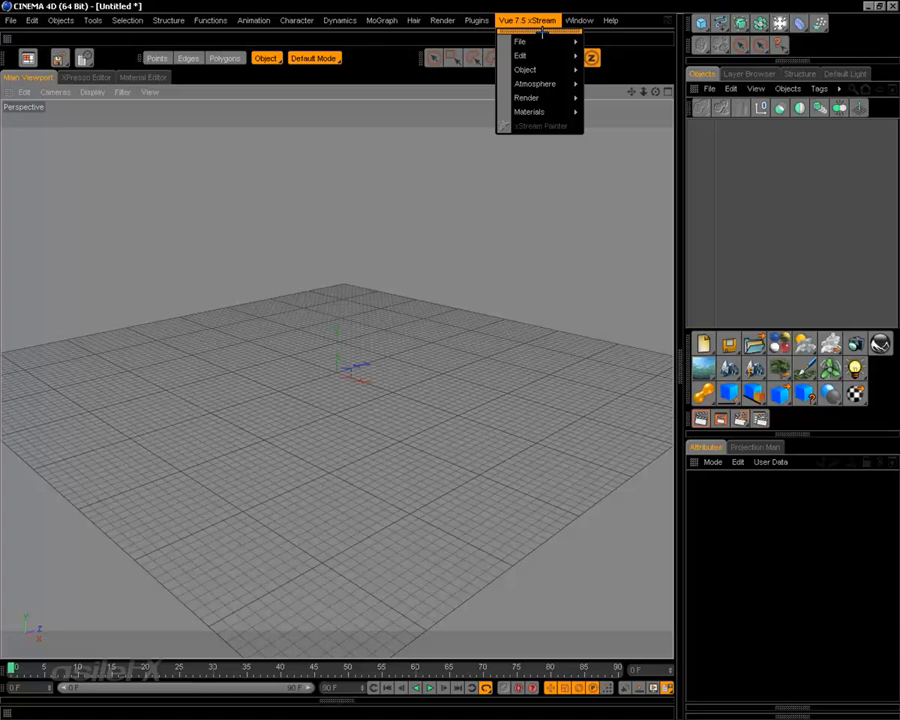
pyautogui.click(768, 302)
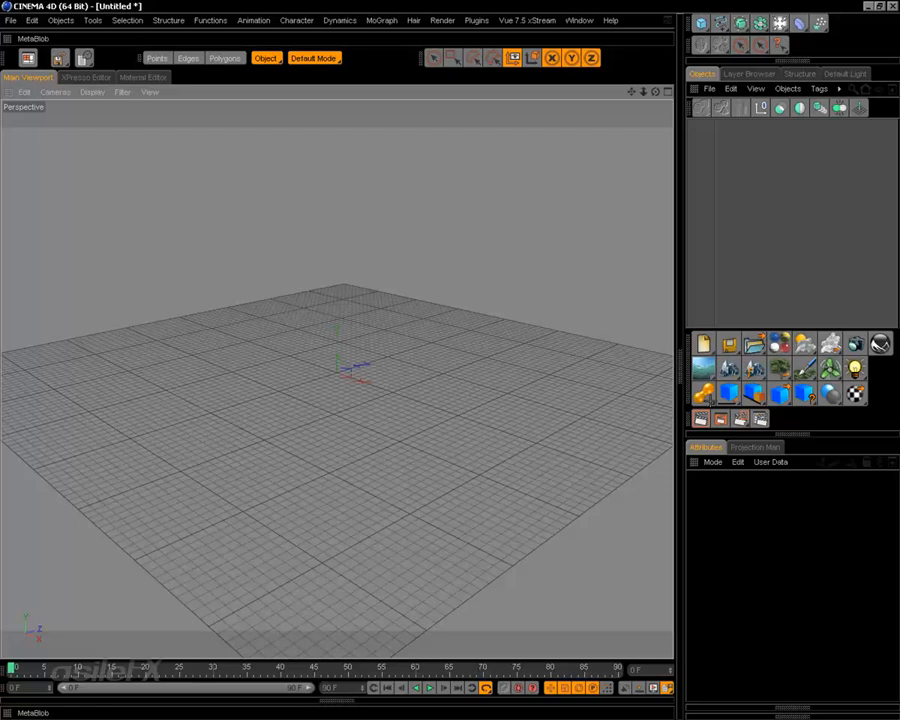
pyautogui.click(703, 394)
pyautogui.click(785, 312)
pyautogui.click(703, 368)
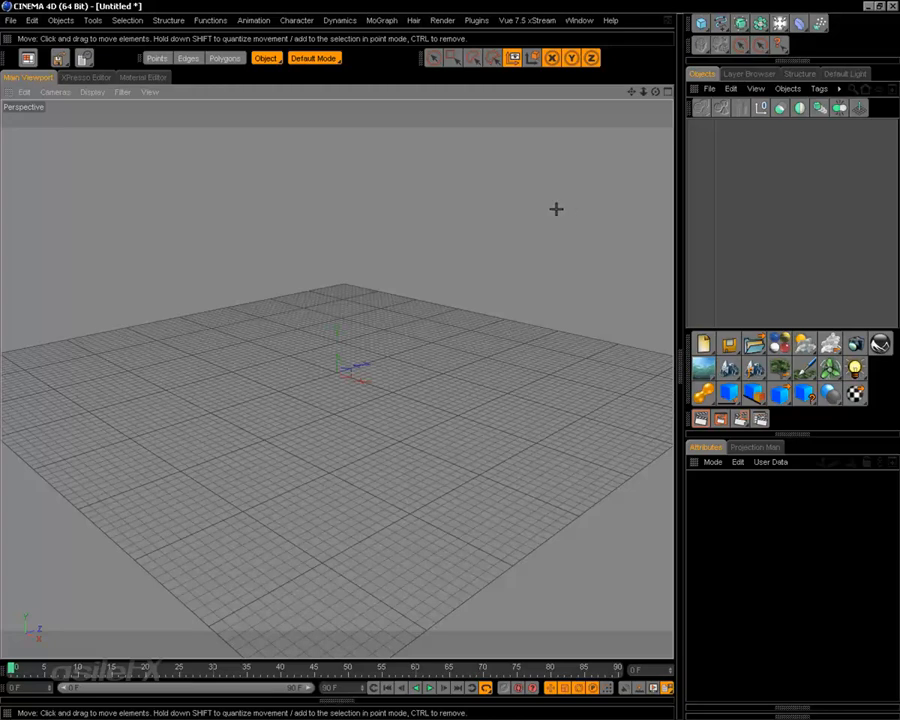
# Unlock the interface layout so the command palettes can be edited
pyautogui.rightClick(533, 58)
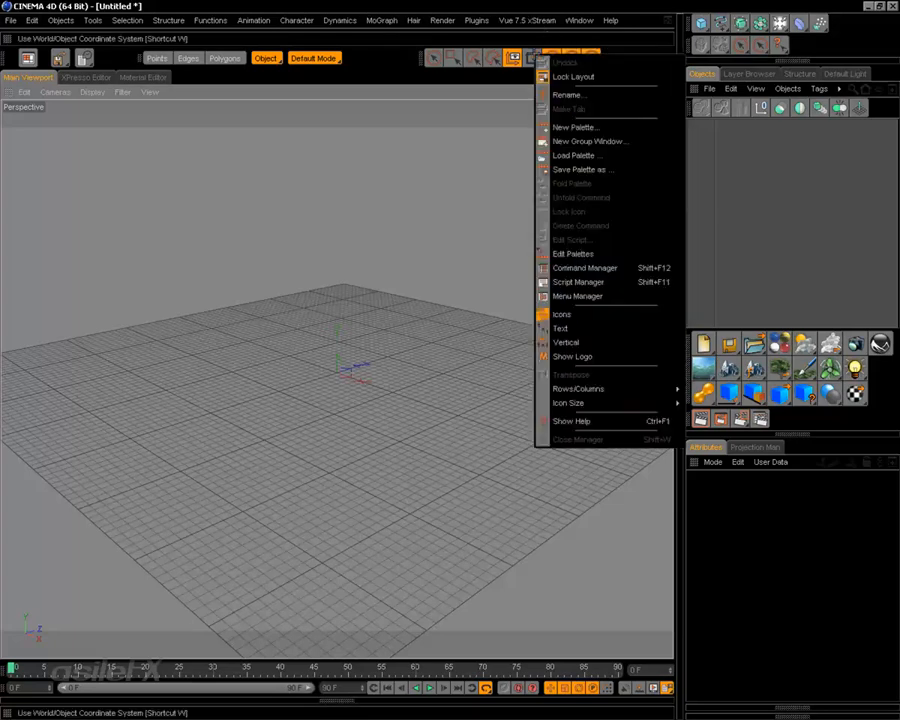
pyautogui.click(572, 77)
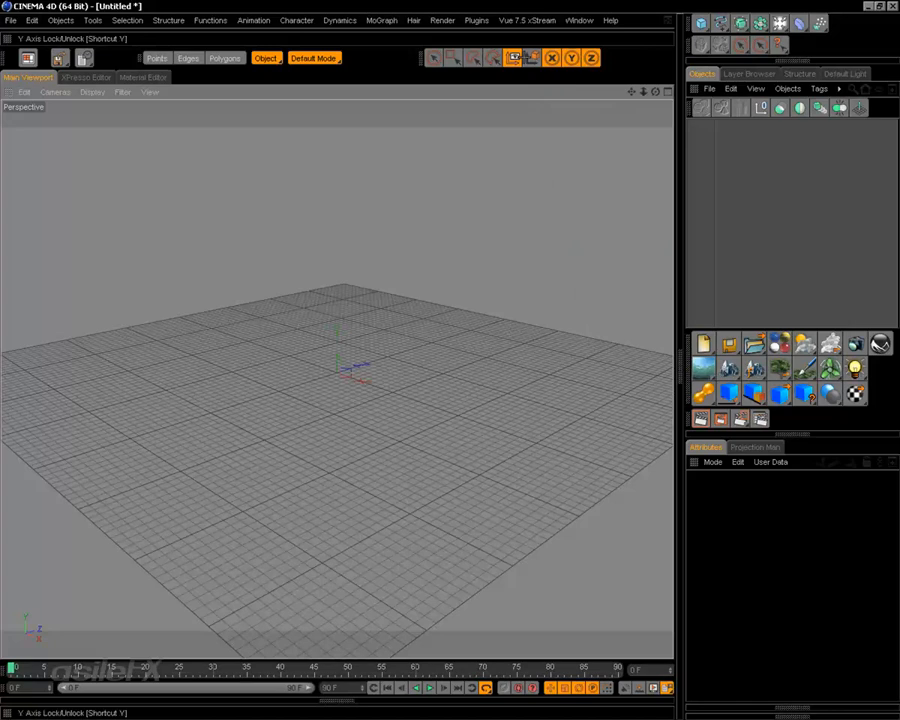
pyautogui.rightClick(550, 60)
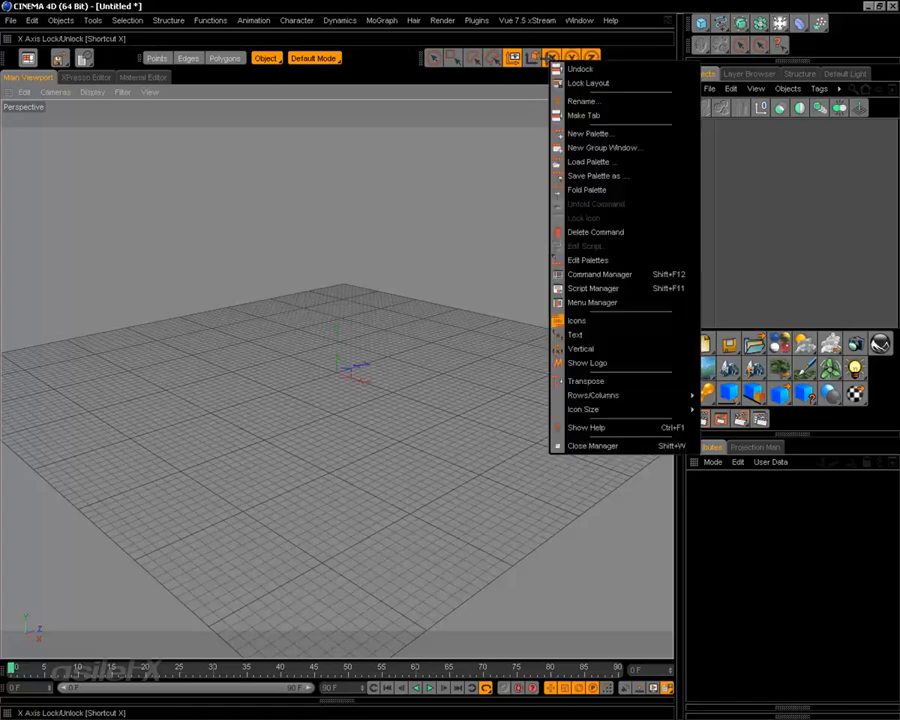
pyautogui.click(528, 20)
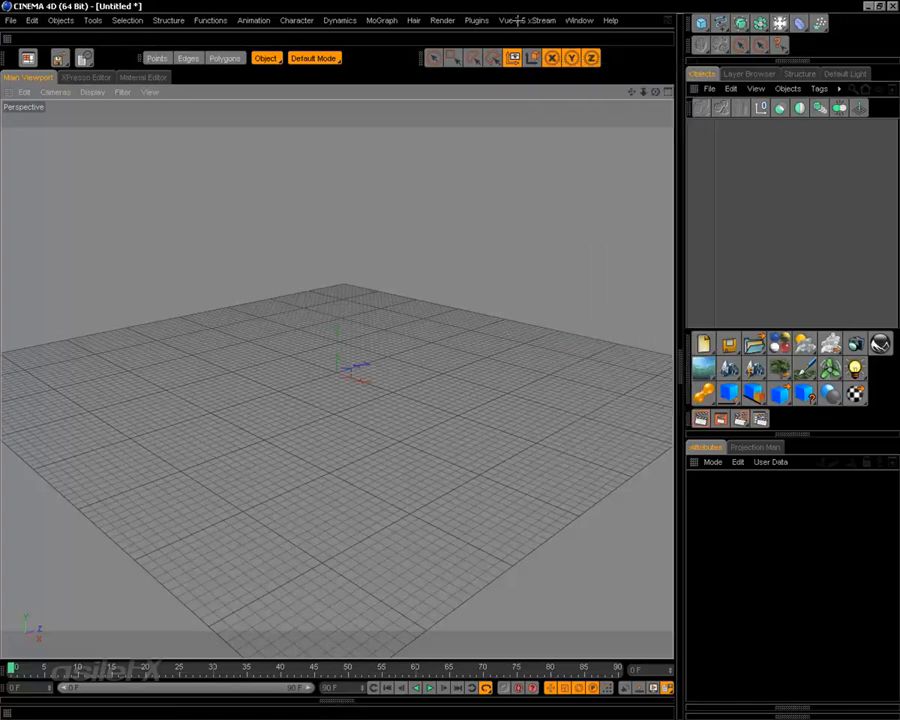
# Tear off the Vue 7.5 xStream commands as a floating palette and place it in the upper middle of the viewport
pyautogui.click(528, 20)
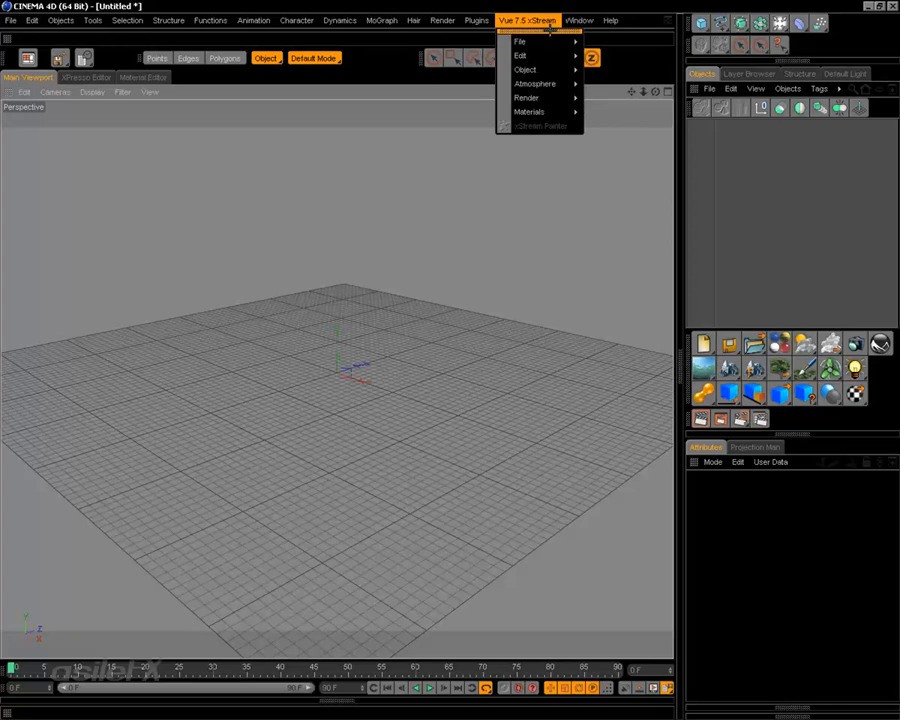
pyautogui.click(522, 30)
pyautogui.moveTo(535, 40); pyautogui.dragTo(312, 215)
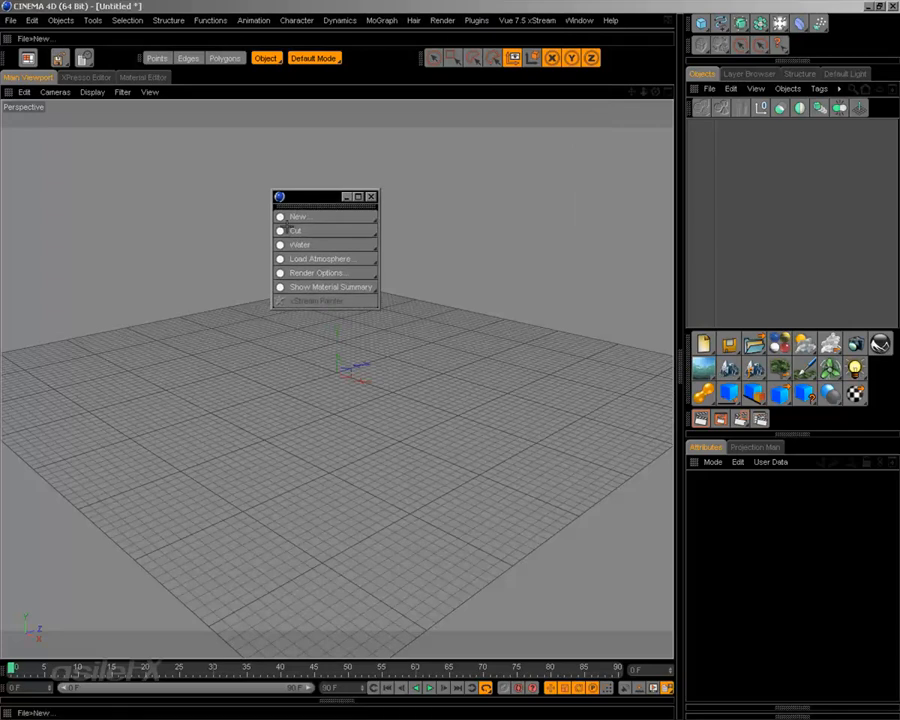
pyautogui.click(530, 20)
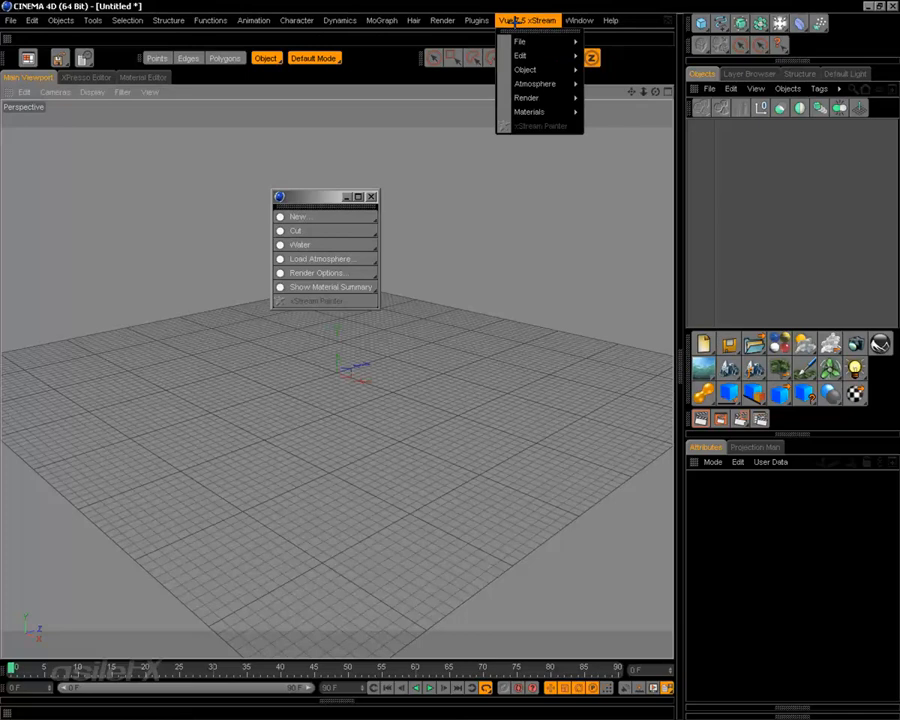
pyautogui.click(501, 126)
pyautogui.moveTo(309, 205); pyautogui.dragTo(422, 142)
pyautogui.rightClick(519, 323)
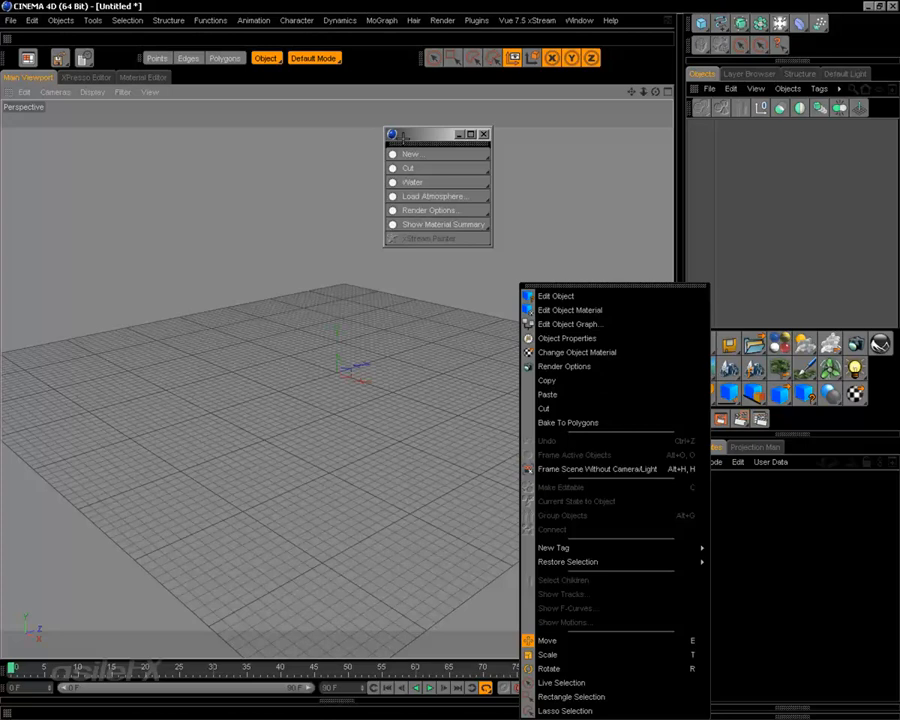
pyautogui.click(432, 136)
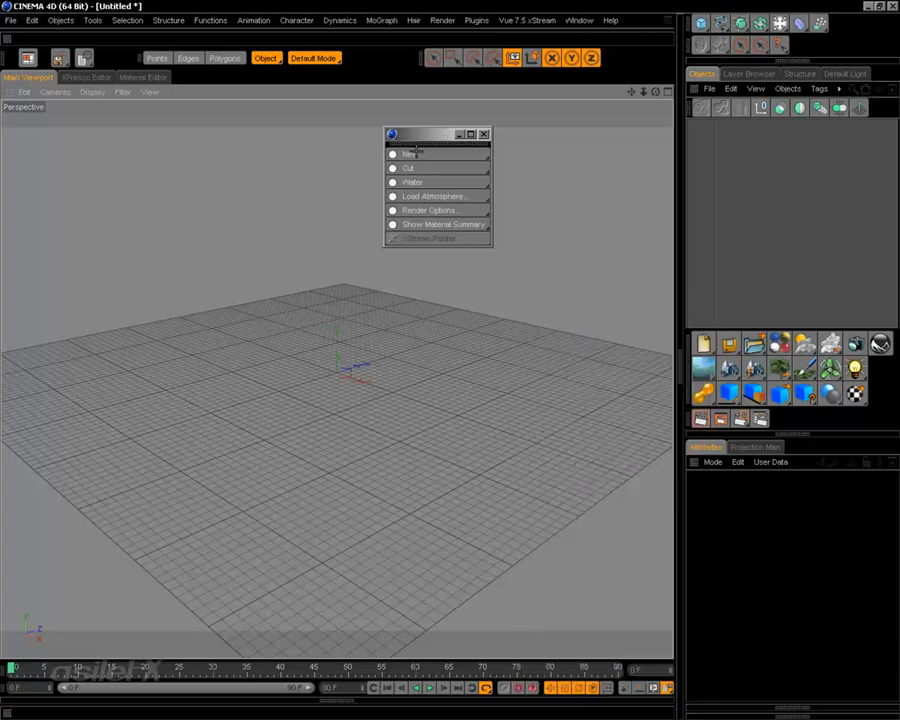
# Tear off the File commands as a separate palette, transpose it back to a vertical list and place it beside the main xStream palette
pyautogui.click(467, 153)
pyautogui.click(492, 153)
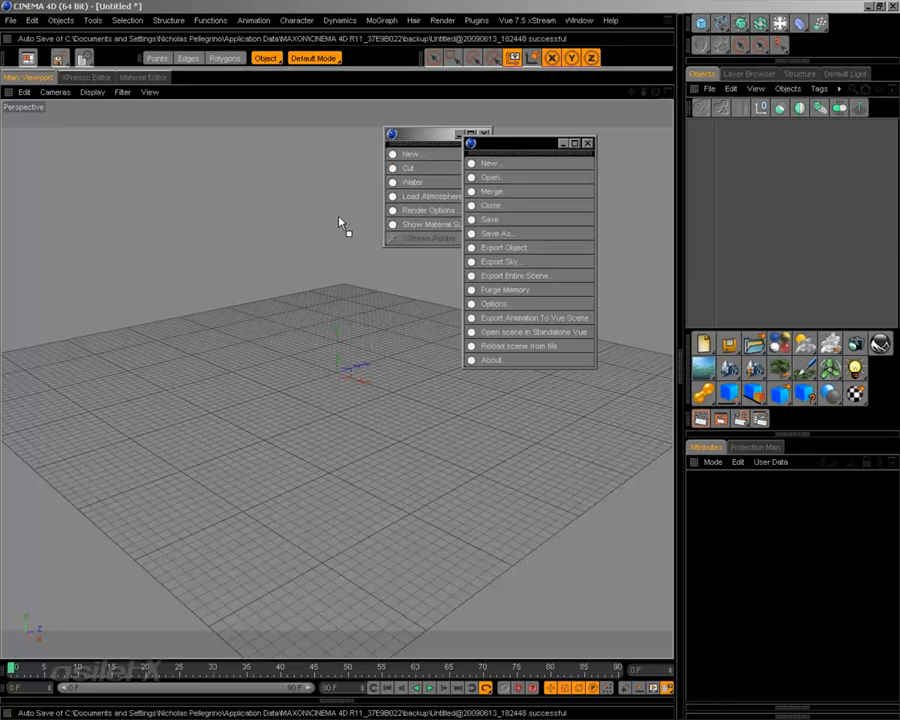
pyautogui.rightClick(483, 158)
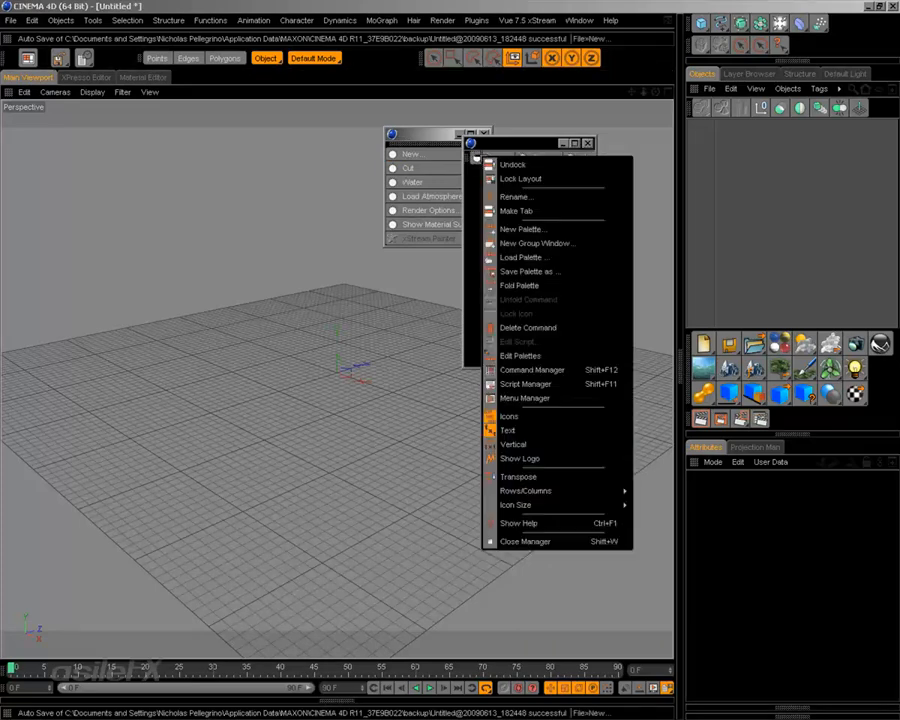
pyautogui.click(518, 476)
pyautogui.moveTo(548, 134); pyautogui.dragTo(320, 117)
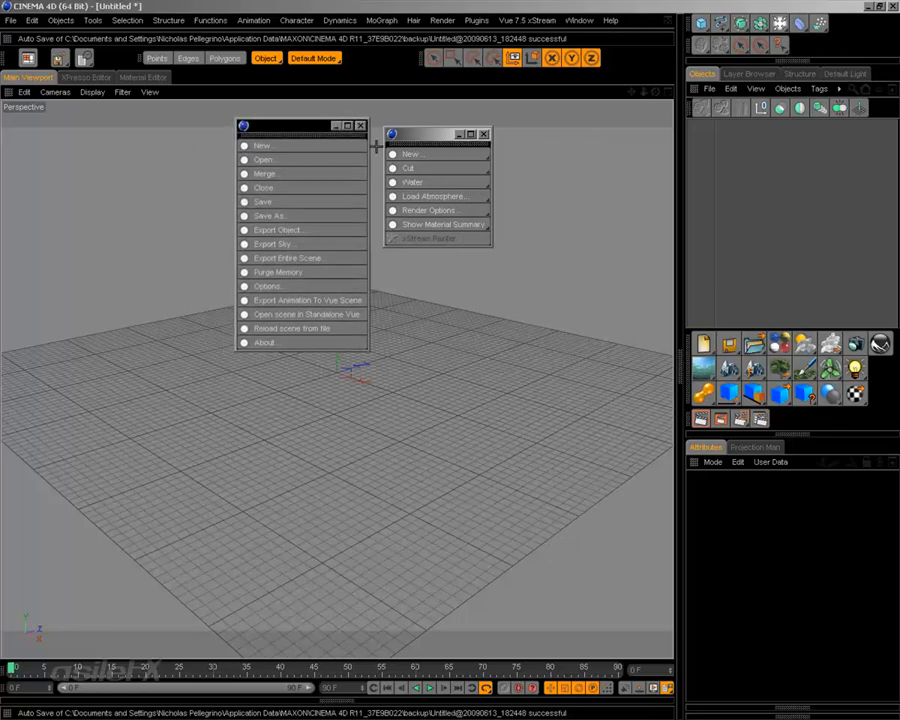
# Tear off the Edit and Object command groups as separate palettes and place them on either side of the existing floating palettes
pyautogui.click(468, 168)
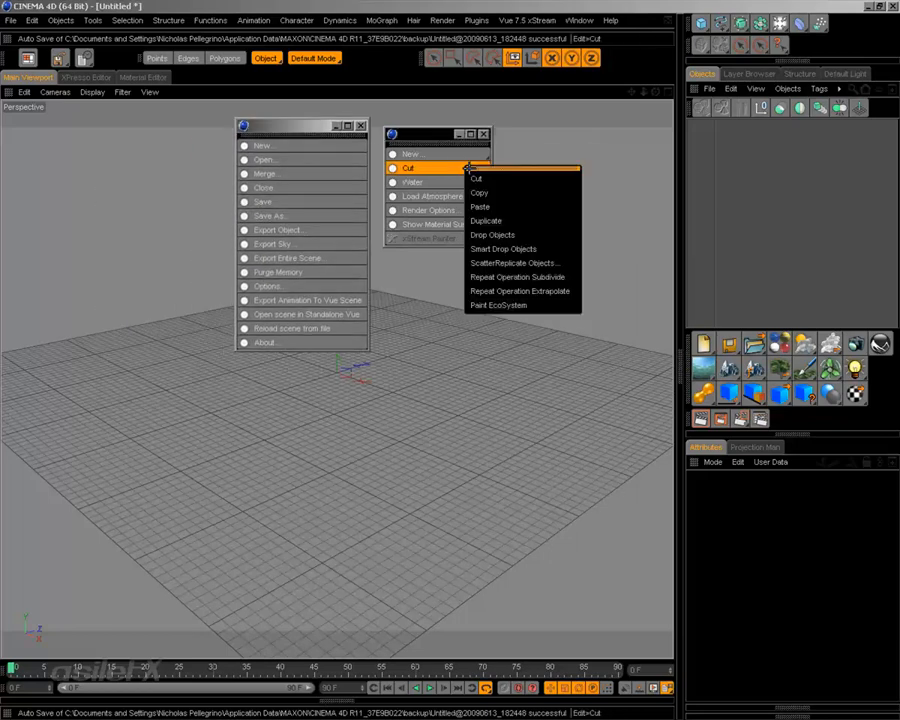
pyautogui.click(520, 169)
pyautogui.moveTo(519, 157); pyautogui.dragTo(165, 118)
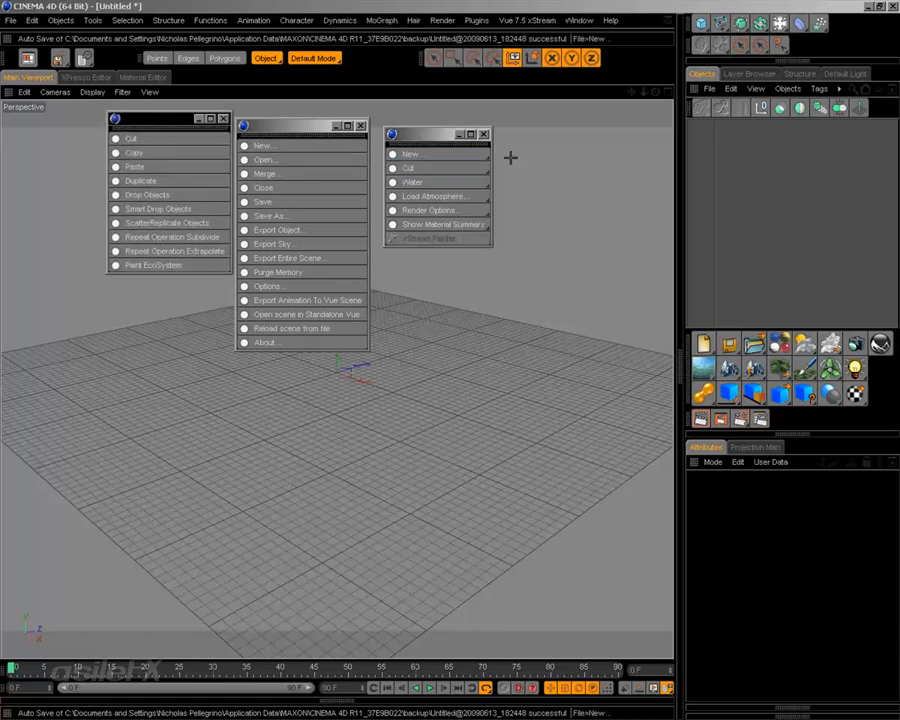
pyautogui.click(452, 182)
pyautogui.click(500, 183)
pyautogui.moveTo(500, 183); pyautogui.dragTo(570, 155)
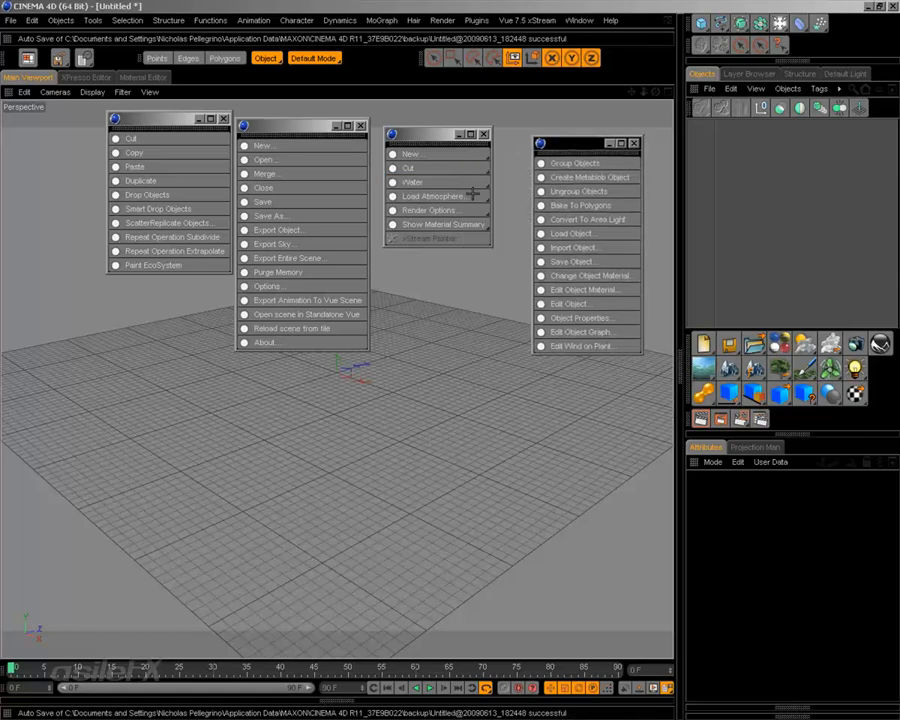
# Tear off the Atmosphere and Render command groups as separate palettes and place them below the other floating palettes
pyautogui.click(460, 196)
pyautogui.click(497, 193)
pyautogui.moveTo(500, 150); pyautogui.dragTo(445, 380)
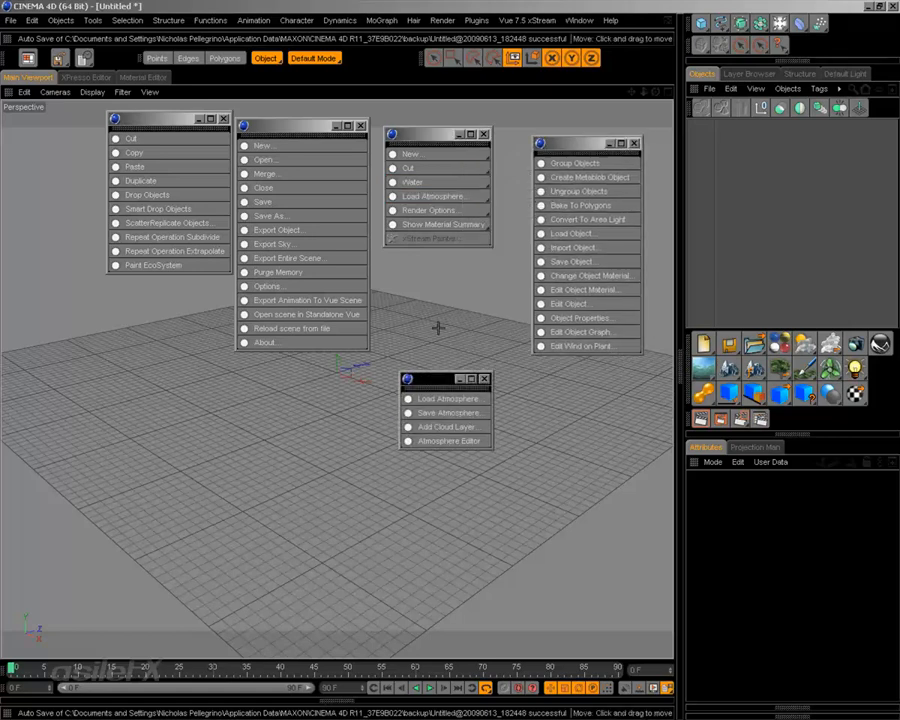
pyautogui.click(486, 210)
pyautogui.click(500, 212)
pyautogui.moveTo(492, 202); pyautogui.dragTo(267, 352)
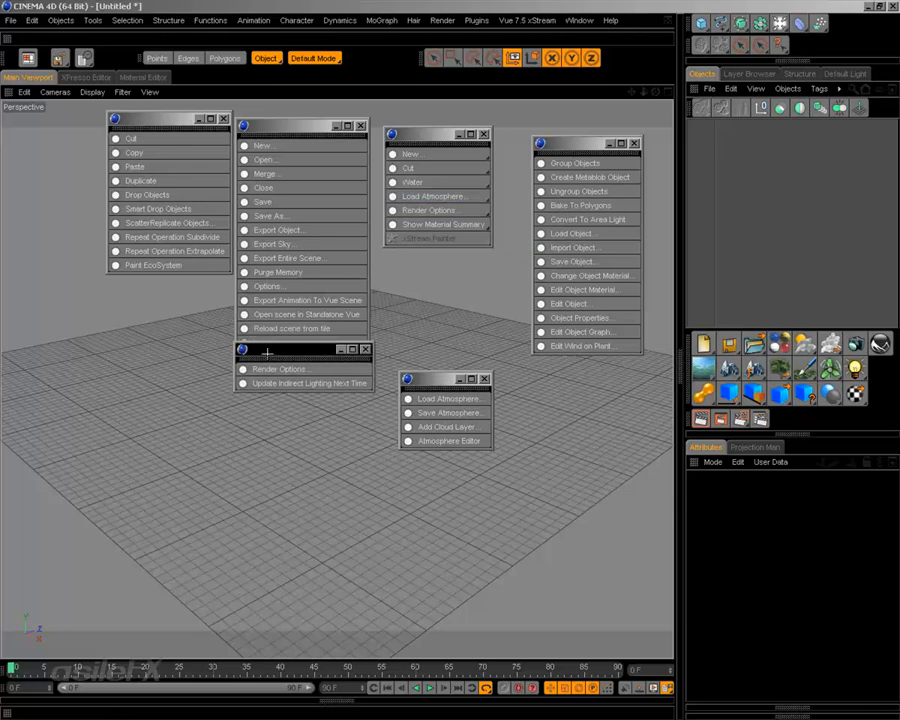
# Tear off the Materials group with Show Material Summary as its own palette and place it below the Edit palette
pyautogui.click(455, 224)
pyautogui.click(505, 228)
pyautogui.moveTo(505, 226); pyautogui.dragTo(169, 295)
# Tear off the complete xStream Object group, including Water, Point light and Boolean Difference, and place it in the viewport's lower corner
pyautogui.click(518, 19)
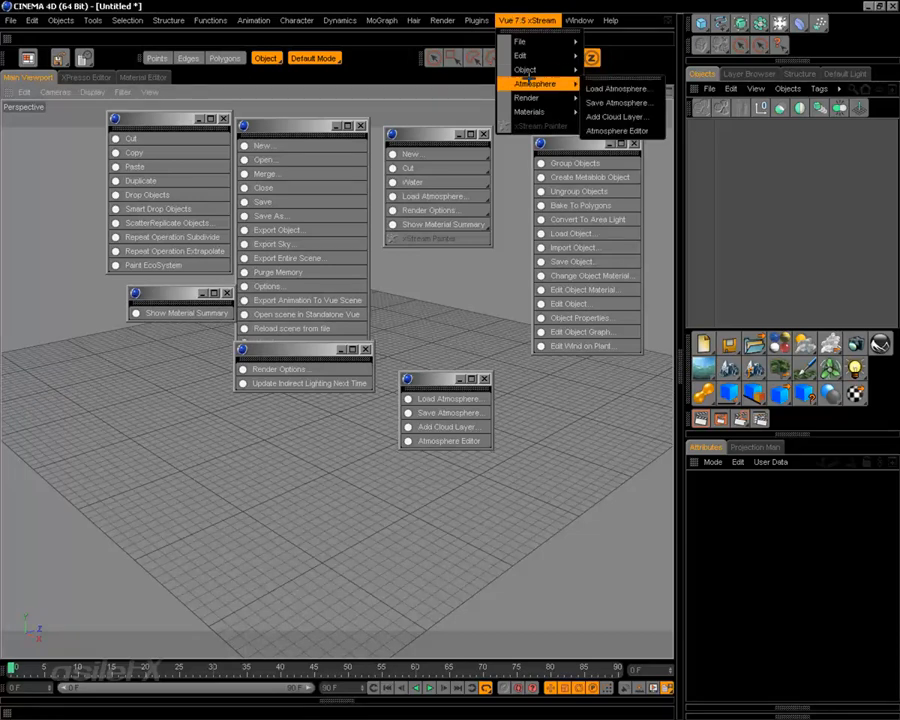
pyautogui.moveTo(530, 70)
pyautogui.click(630, 66)
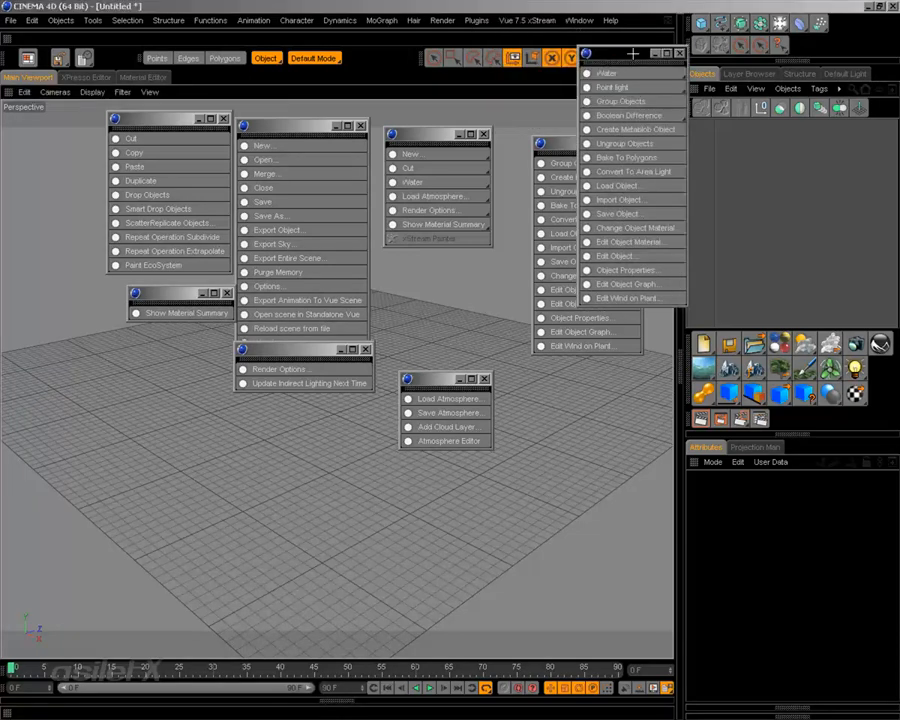
pyautogui.moveTo(632, 102); pyautogui.dragTo(124, 351)
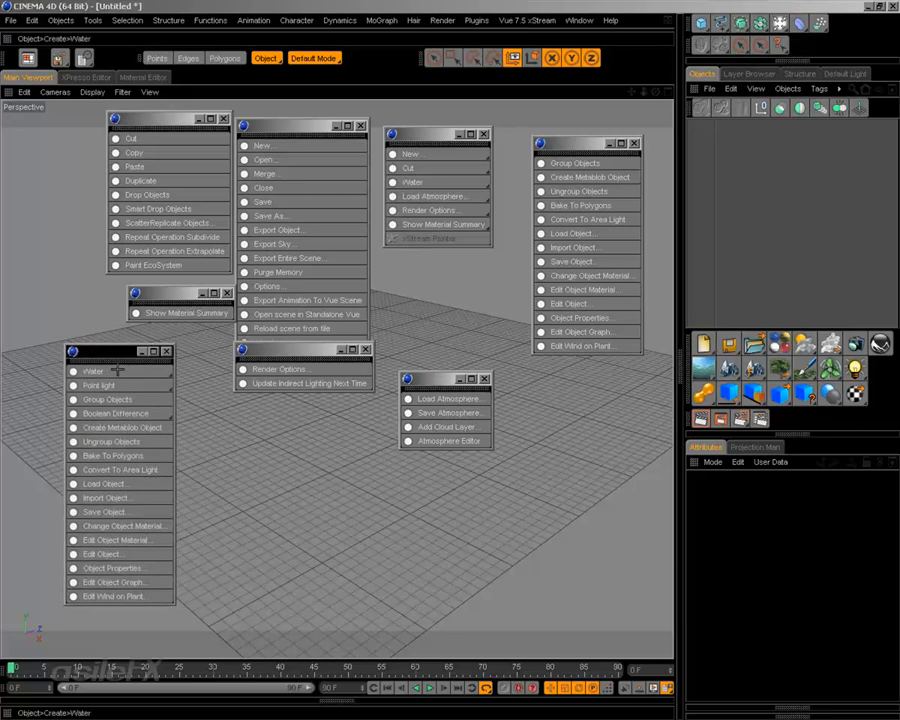
# Tear off the Water group of creatable objects, from Water to Omni Ventilator, and place it beside the complete Object palette
pyautogui.click(126, 370)
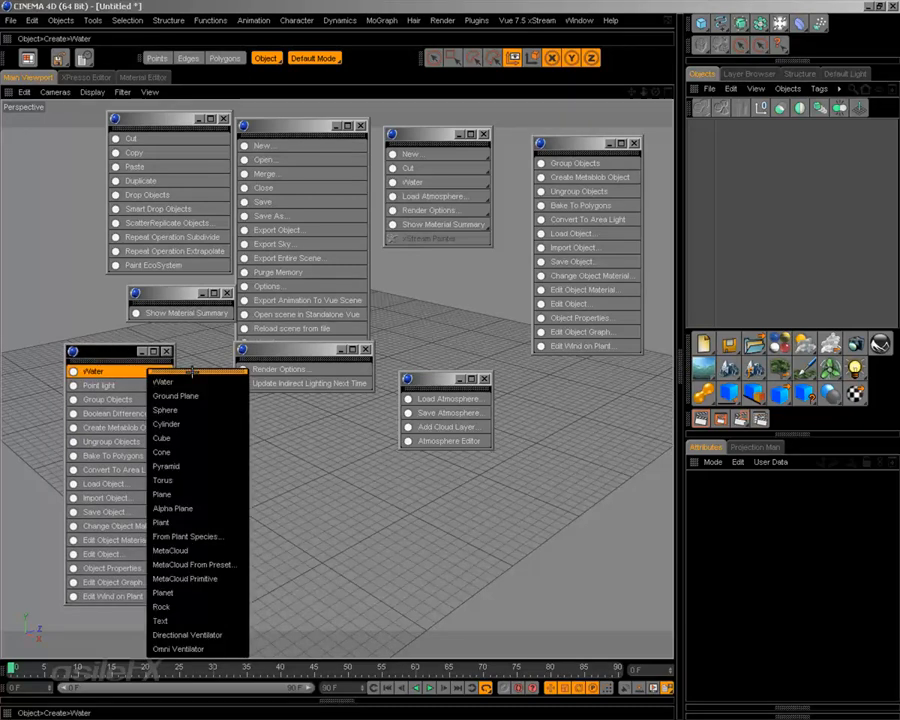
pyautogui.click(190, 370)
pyautogui.moveTo(185, 357); pyautogui.dragTo(220, 351)
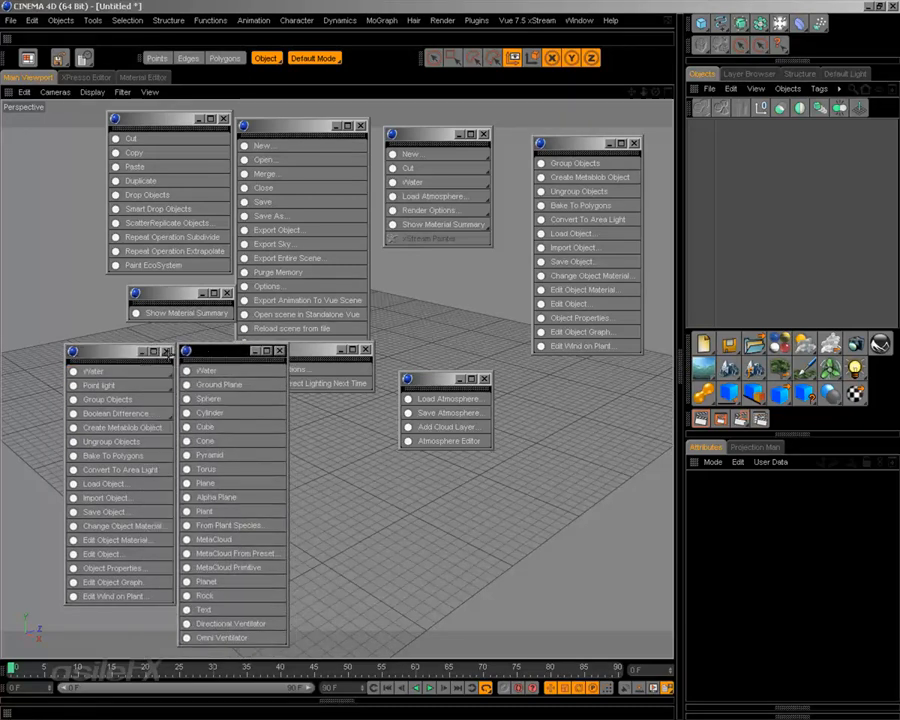
# Tear off the Boolean Difference and Point light groups as separate palettes and place both in the lower part of the viewport
pyautogui.moveTo(145, 413)
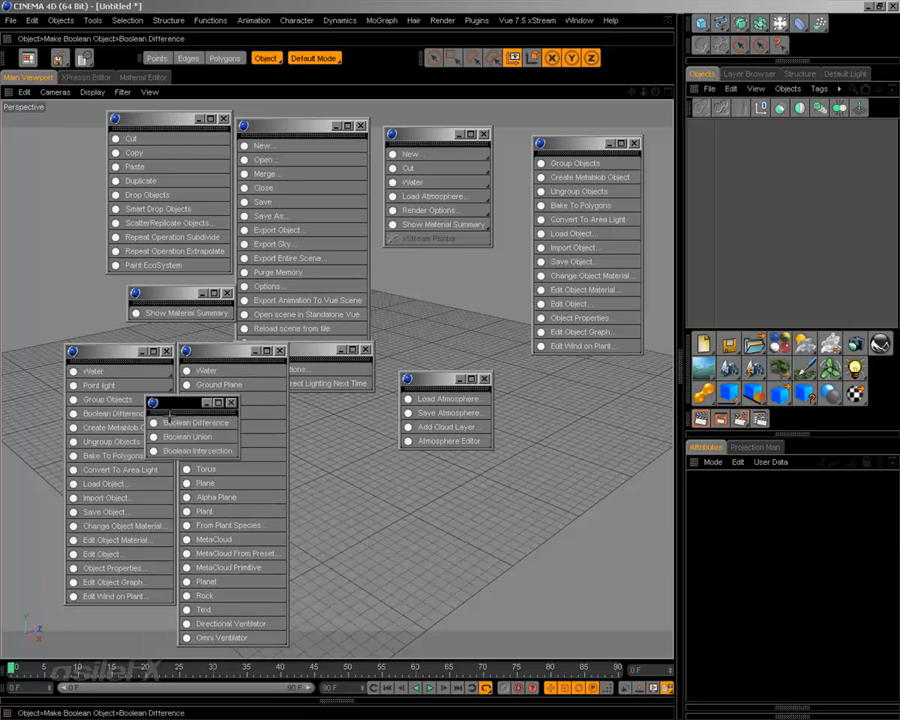
pyautogui.click(190, 413)
pyautogui.moveTo(190, 398); pyautogui.dragTo(323, 560)
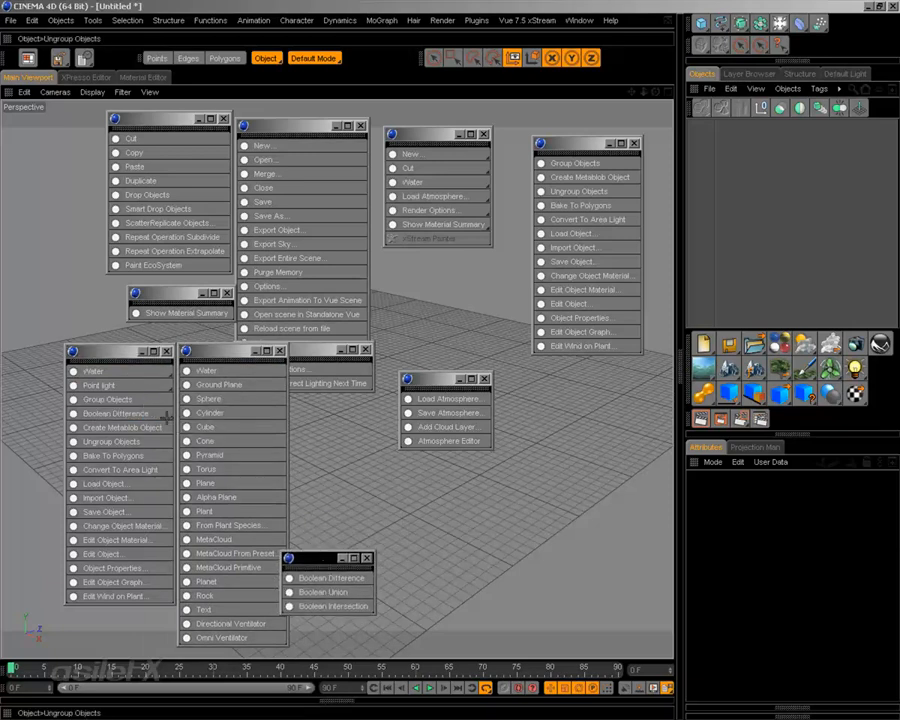
pyautogui.moveTo(150, 386)
pyautogui.click(191, 377)
pyautogui.moveTo(191, 376); pyautogui.dragTo(435, 522)
# Move the complete Object, object creation and Material Summary palettes out of the way, and close the main xStream palette
pyautogui.moveTo(128, 358); pyautogui.dragTo(67, 407)
pyautogui.moveTo(217, 356); pyautogui.dragTo(155, 363)
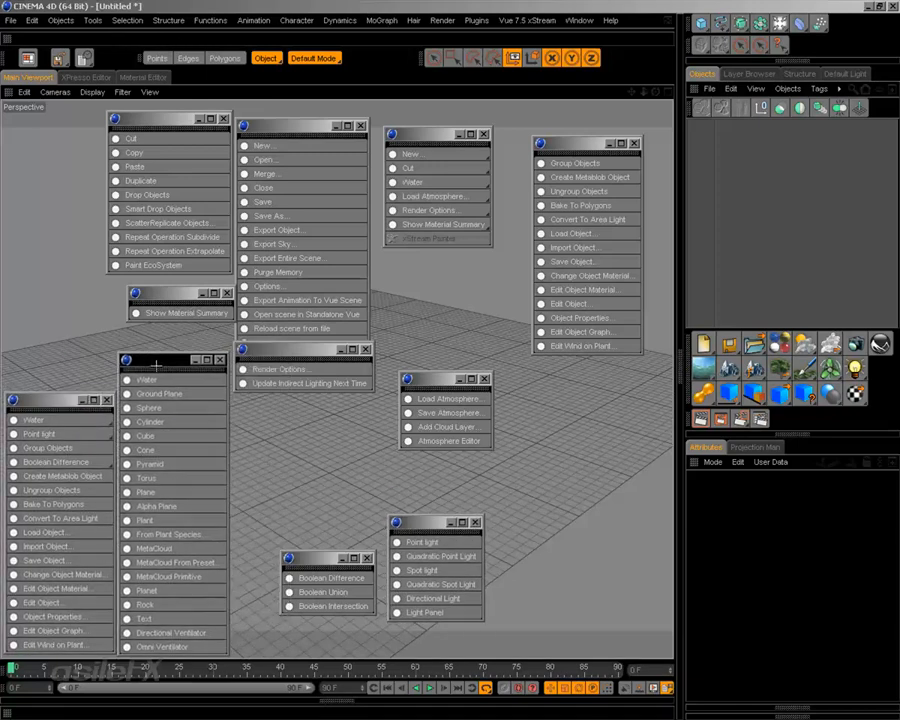
pyautogui.moveTo(184, 294); pyautogui.dragTo(288, 628)
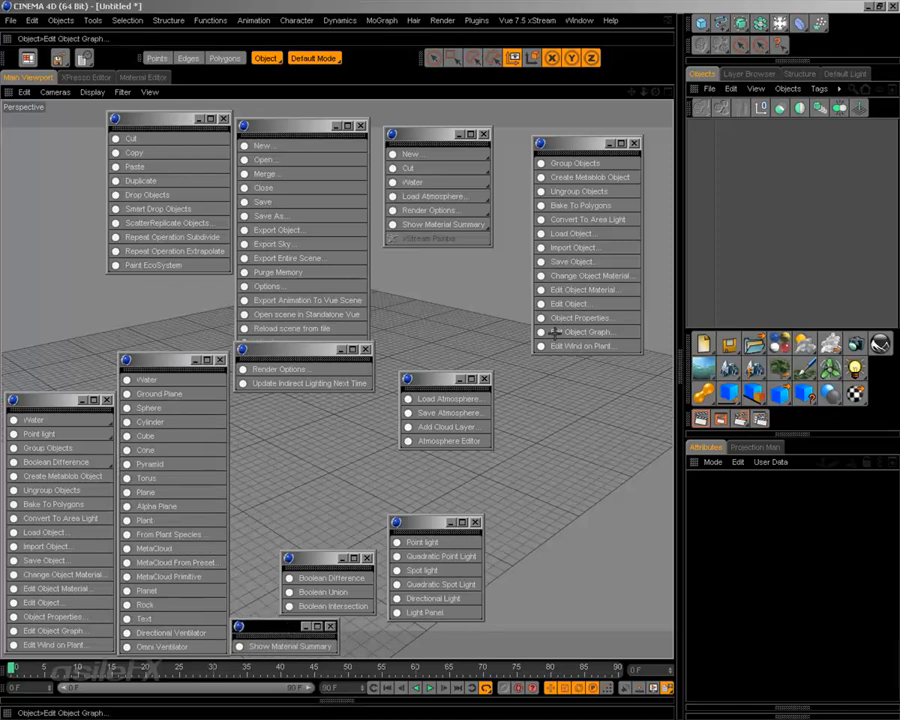
pyautogui.moveTo(483, 134)
pyautogui.mouseDown()
pyautogui.moveTo(509, 110)
pyautogui.moveTo(500, 132)
pyautogui.mouseUp()
pyautogui.click(500, 132)
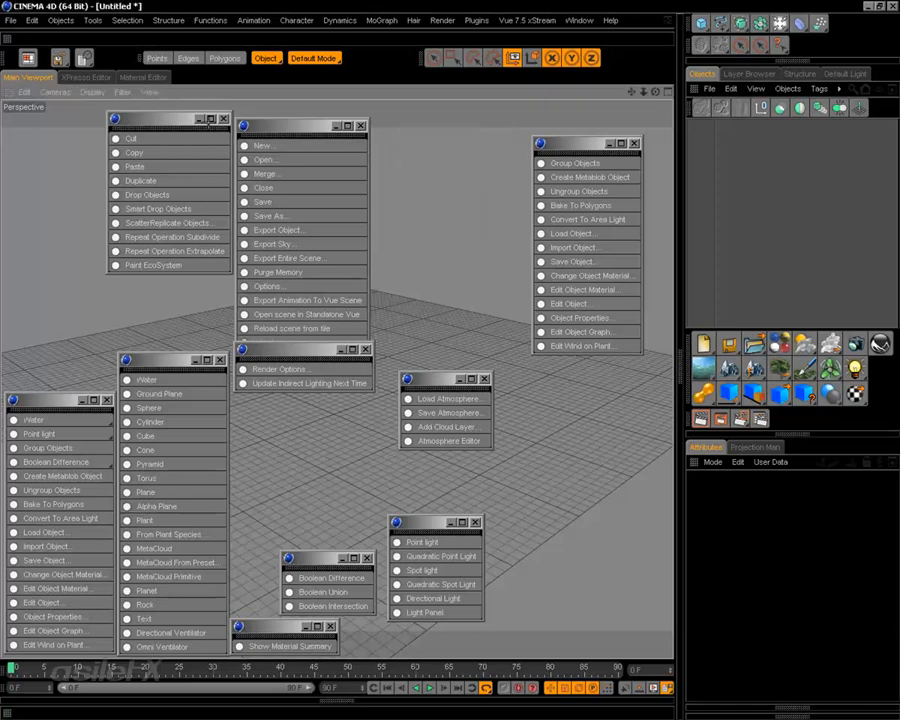
# Arrange the Edit, shorter Object, Atmosphere, Render and File palettes compactly around the light and Boolean palettes in the lower viewport
pyautogui.moveTo(187, 118); pyautogui.dragTo(568, 494)
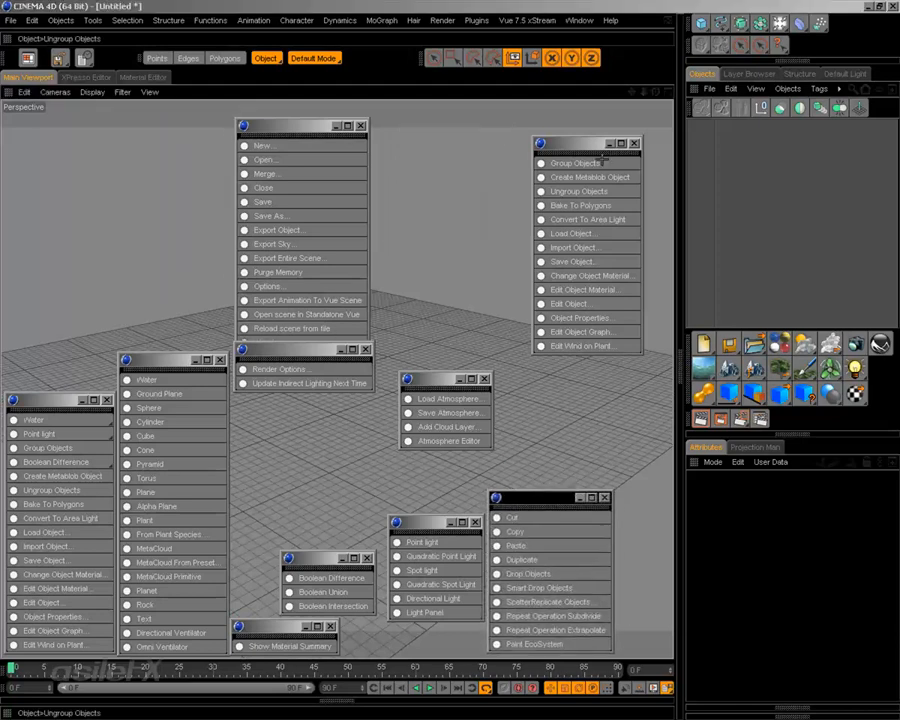
pyautogui.moveTo(586, 143); pyautogui.dragTo(555, 276)
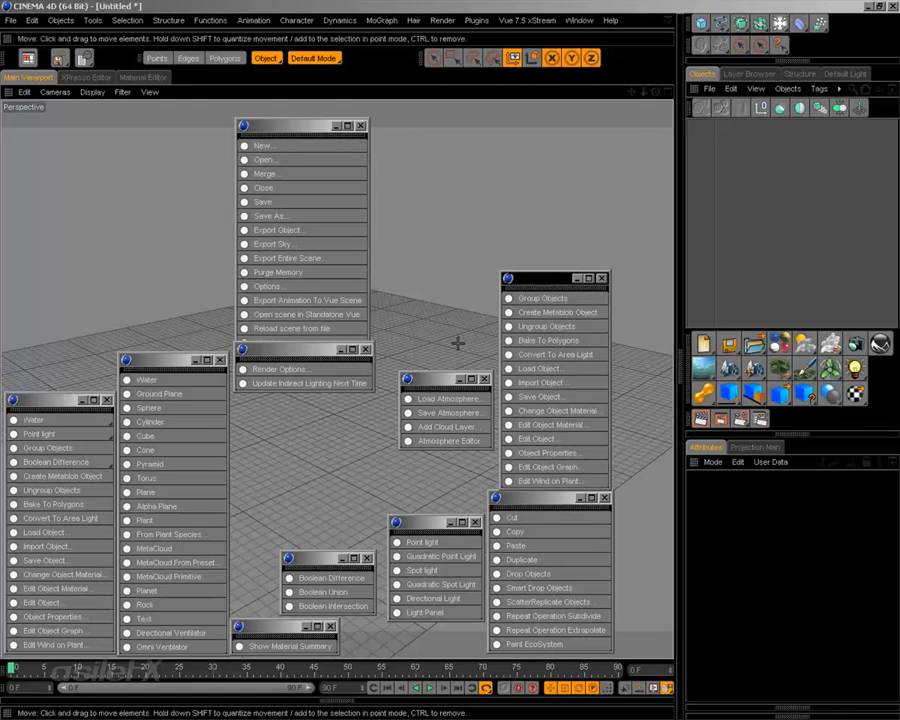
pyautogui.moveTo(436, 378); pyautogui.dragTo(426, 442)
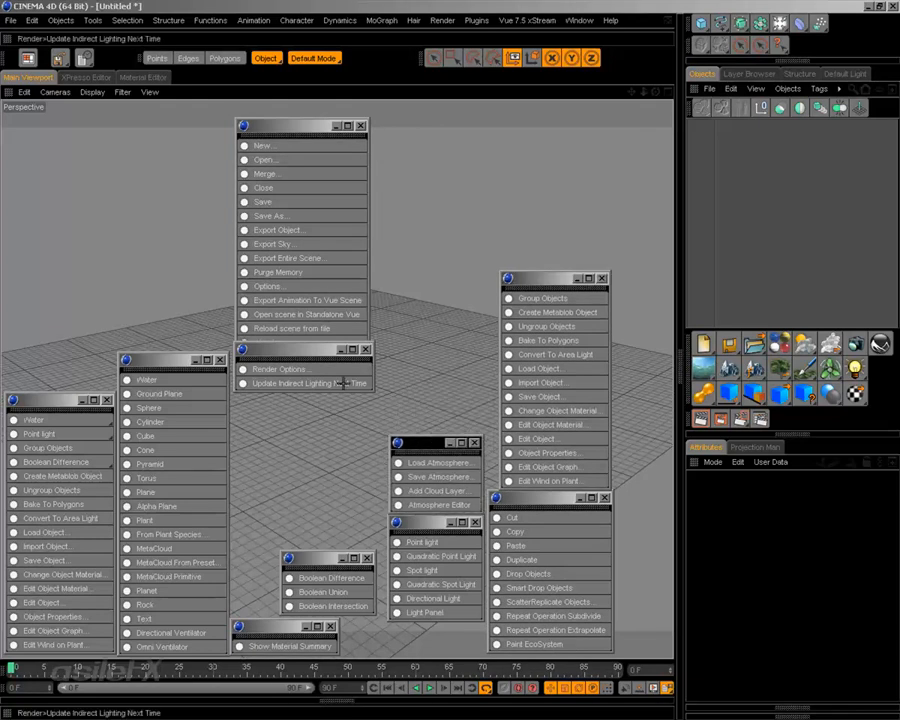
pyautogui.moveTo(310, 353); pyautogui.dragTo(310, 505)
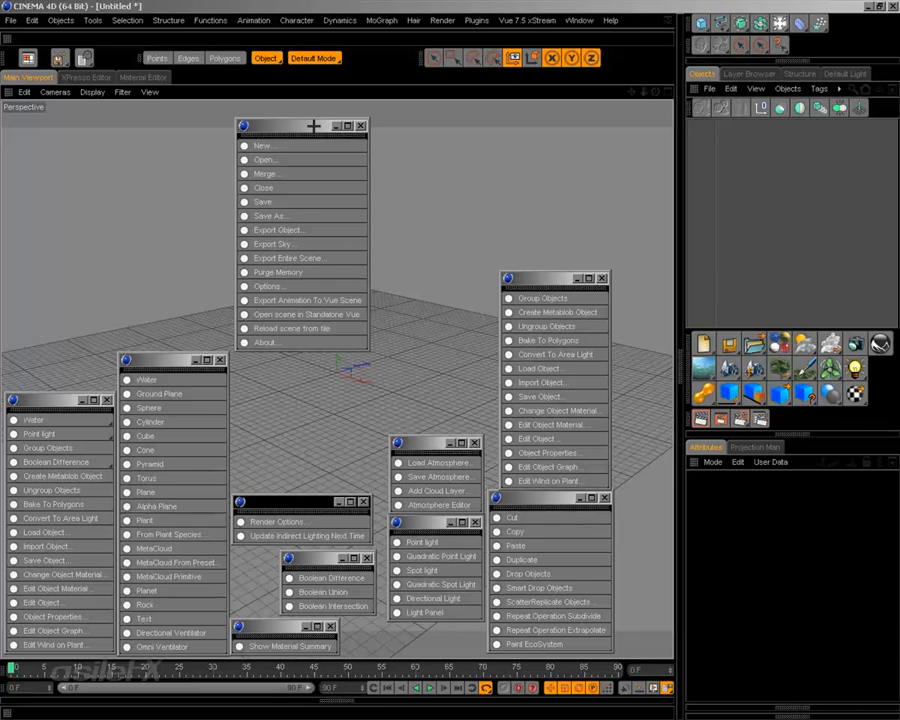
pyautogui.moveTo(311, 125); pyautogui.dragTo(311, 258)
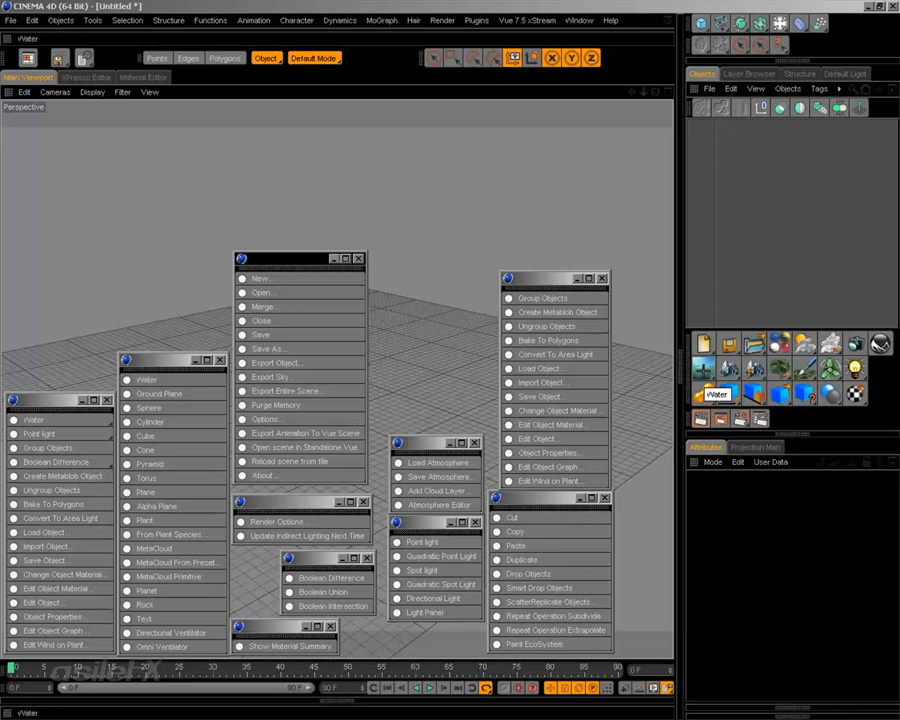
pyautogui.click(702, 390)
pyautogui.click(704, 368)
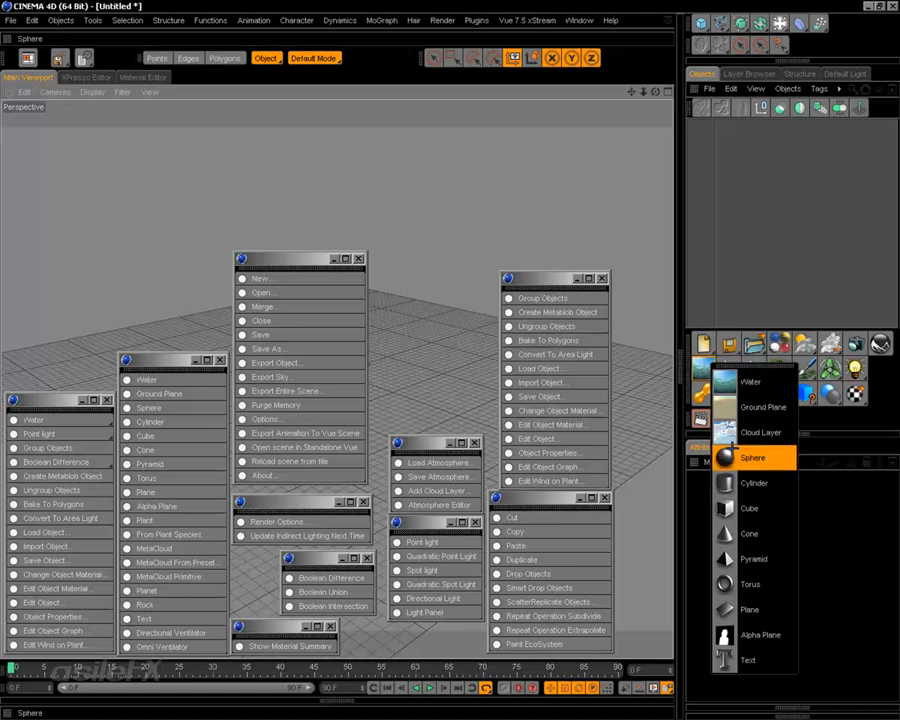
pyautogui.click(704, 275)
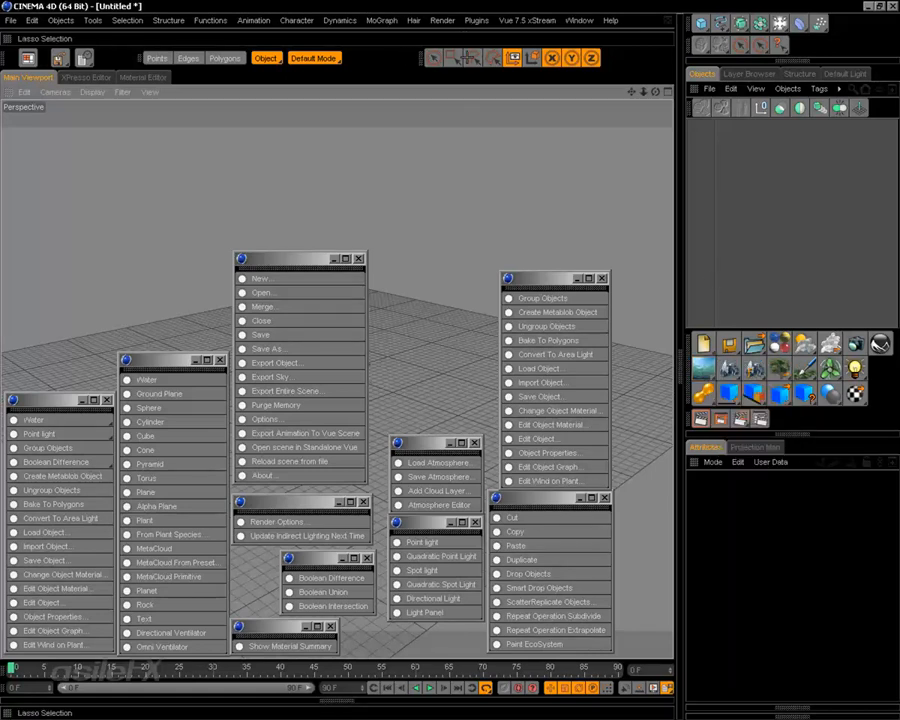
# Create two new empty palettes and place them side by side in the upper part of the viewport
pyautogui.rightClick(466, 59)
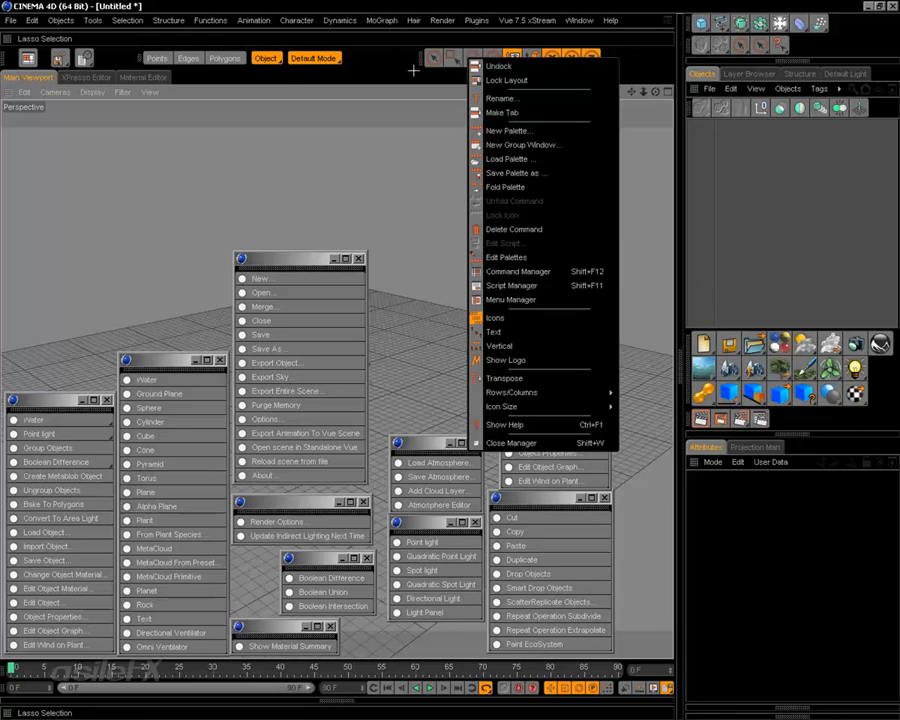
pyautogui.click(497, 130)
pyautogui.moveTo(127, 78); pyautogui.dragTo(557, 120)
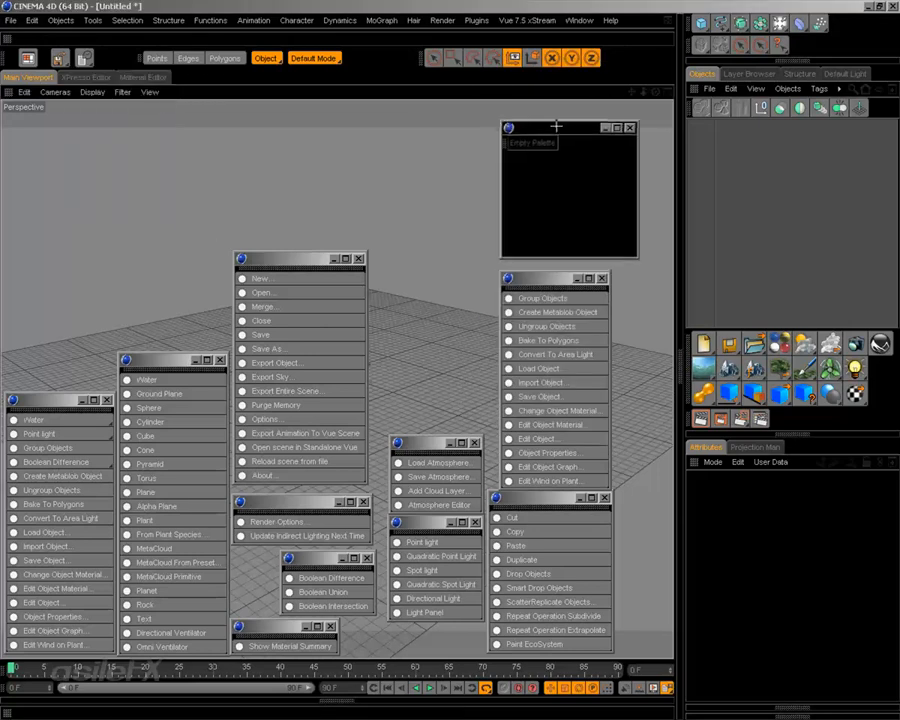
pyautogui.rightClick(484, 135)
pyautogui.click(545, 134)
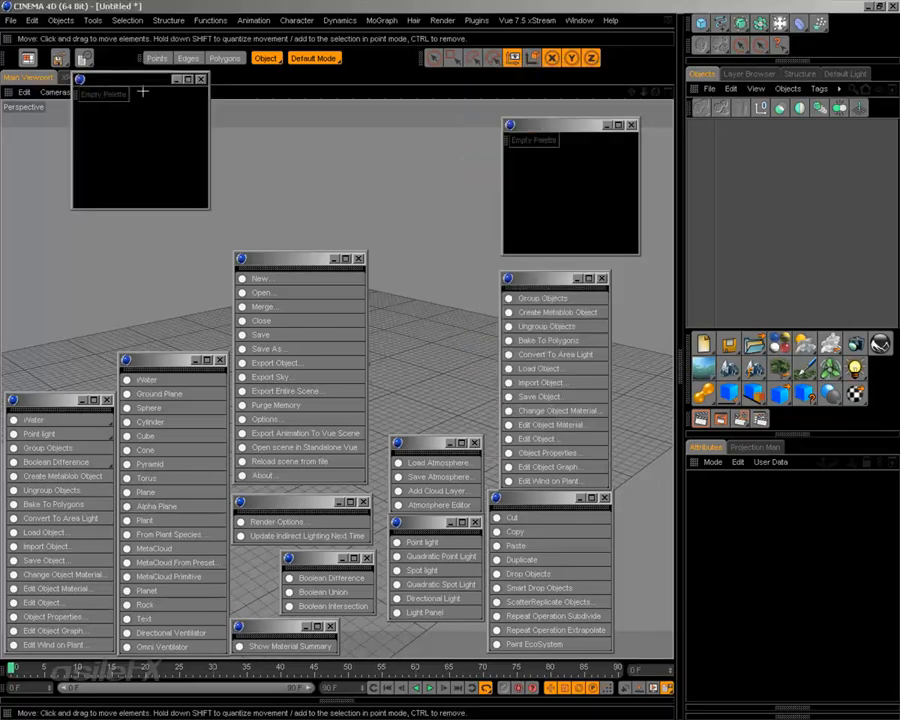
pyautogui.moveTo(137, 83); pyautogui.dragTo(424, 123)
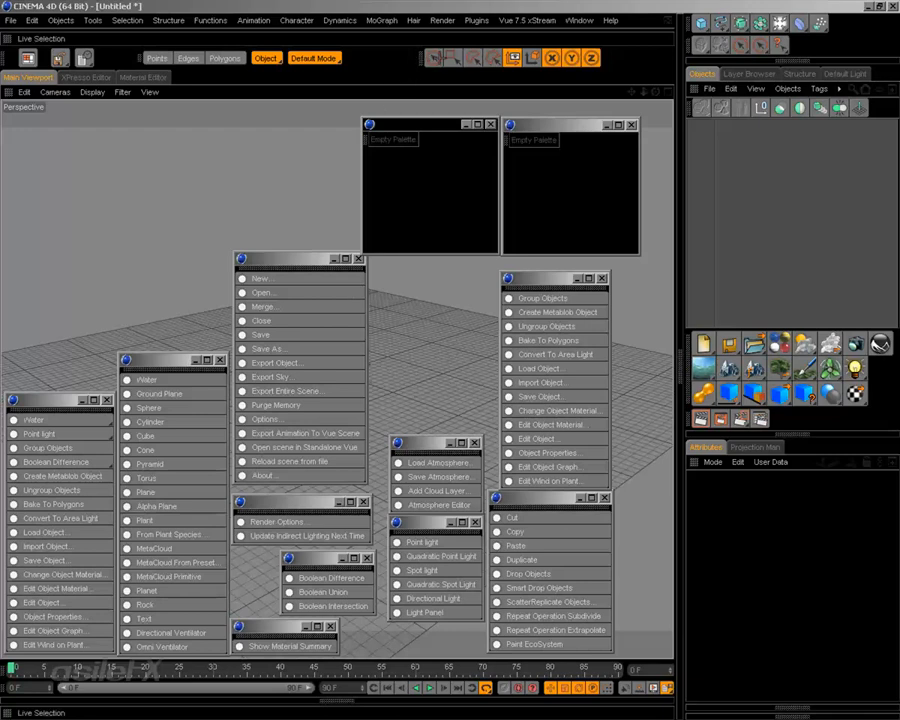
pyautogui.rightClick(444, 58)
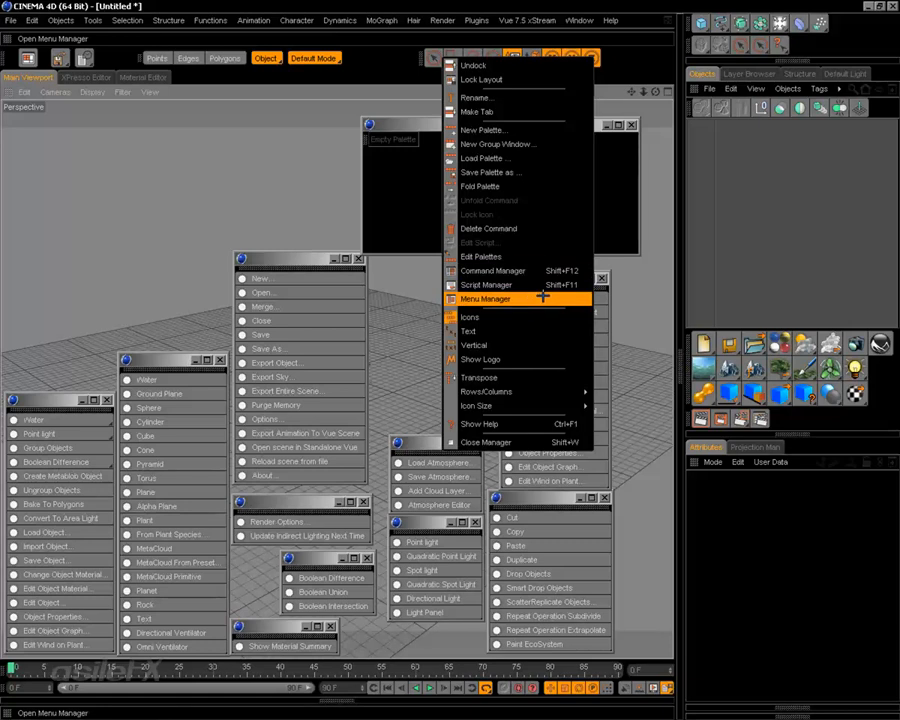
pyautogui.click(581, 19)
pyautogui.click(581, 20)
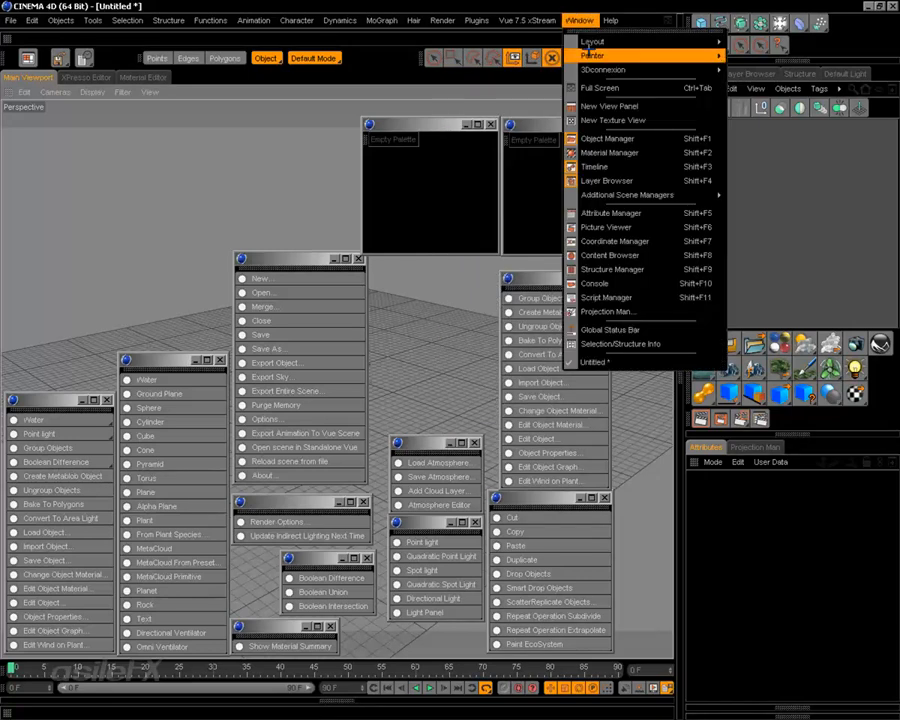
pyautogui.moveTo(592, 43)
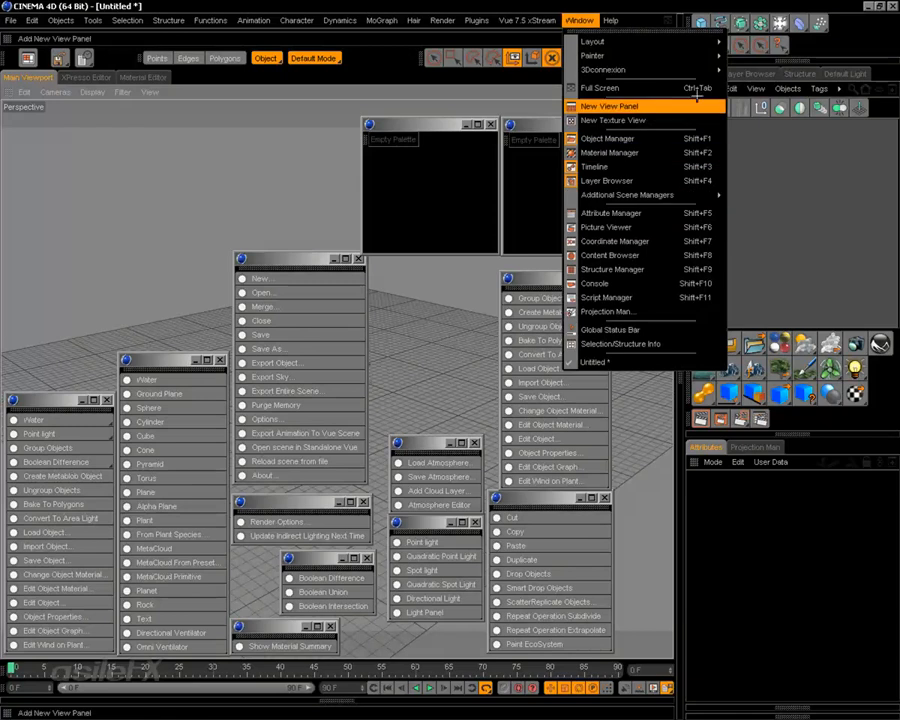
pyautogui.moveTo(712, 69)
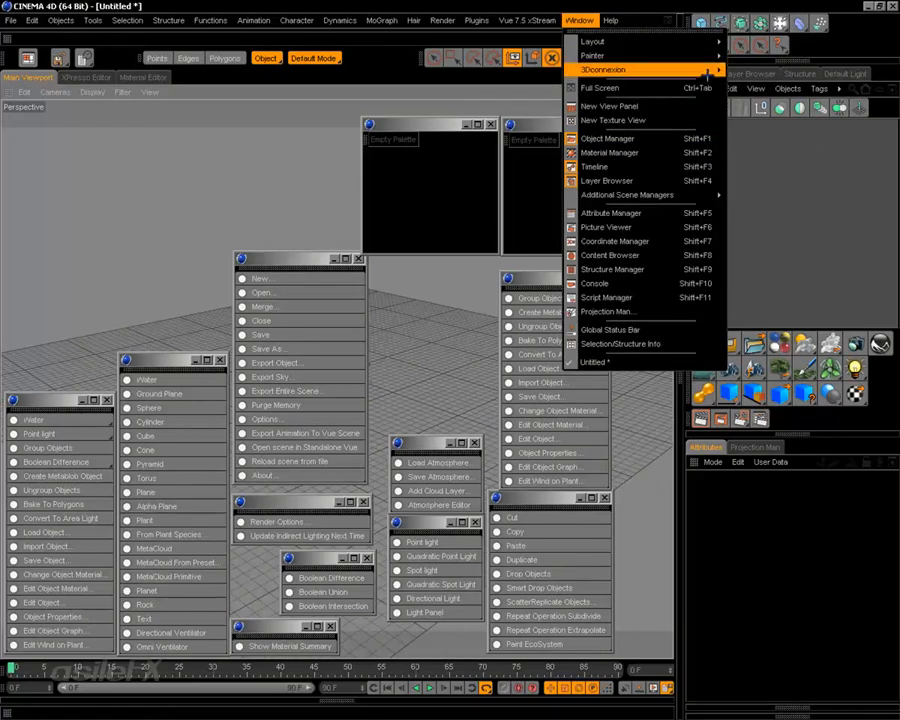
pyautogui.moveTo(712, 42)
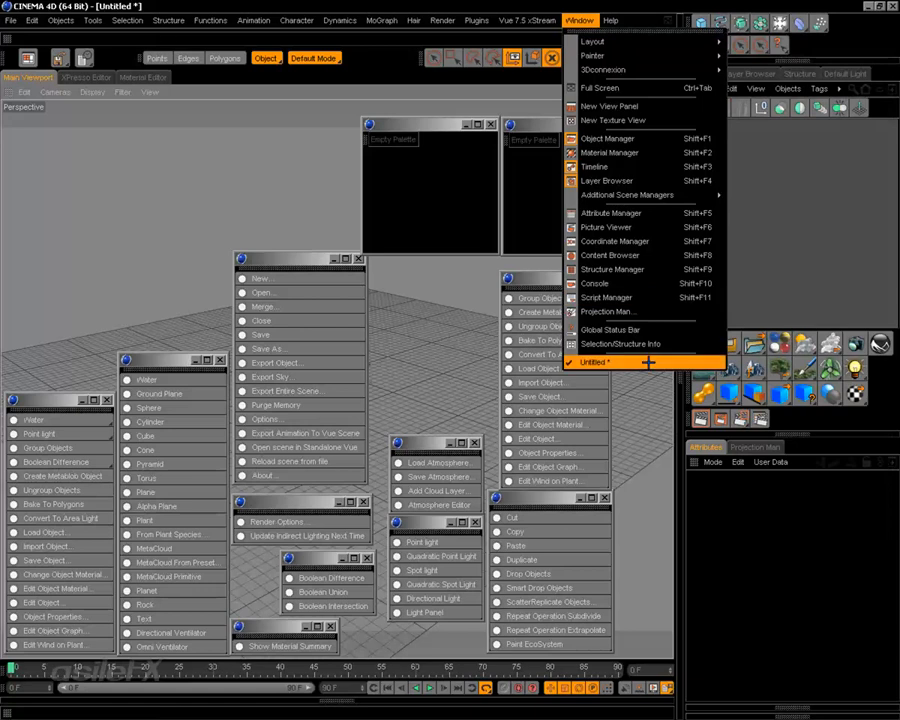
pyautogui.click(580, 3)
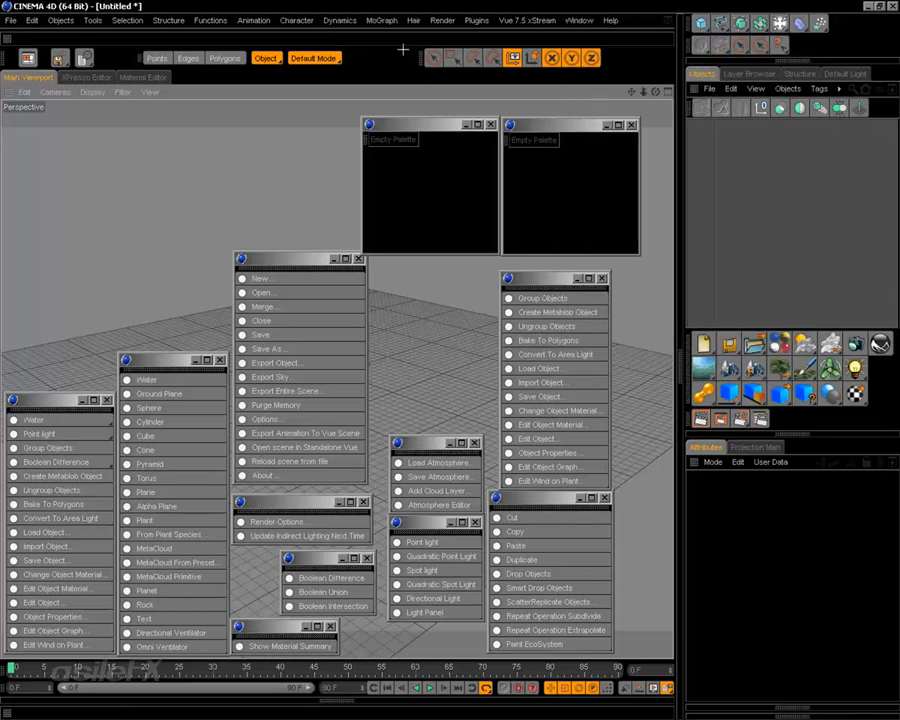
# Open the Command Manager, sort its list by plugin in descending order, and look through the Vue7xStream commands
pyautogui.rightClick(451, 58)
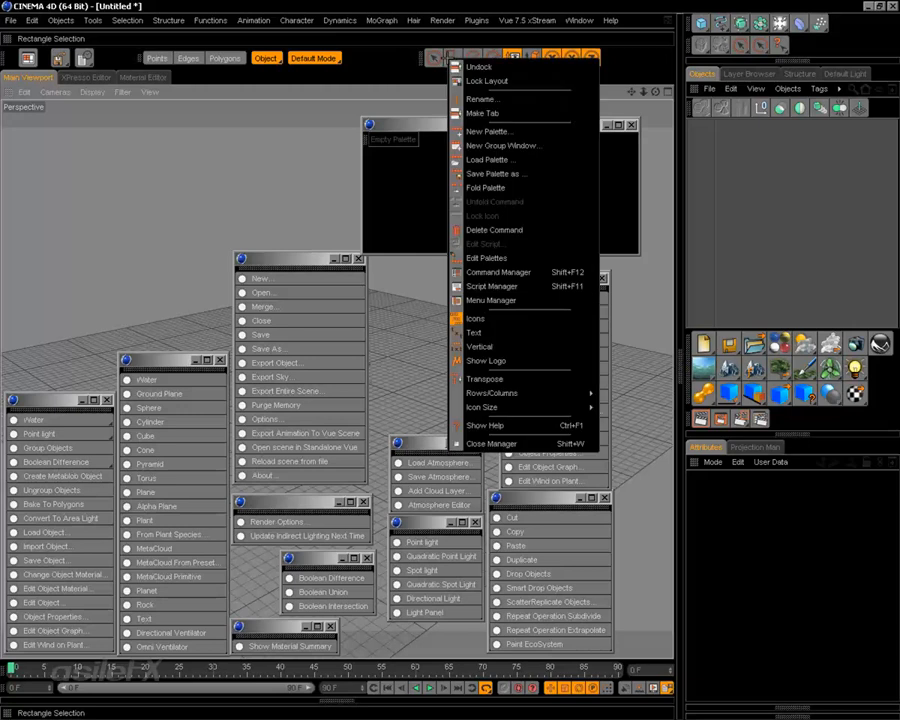
pyautogui.click(495, 272)
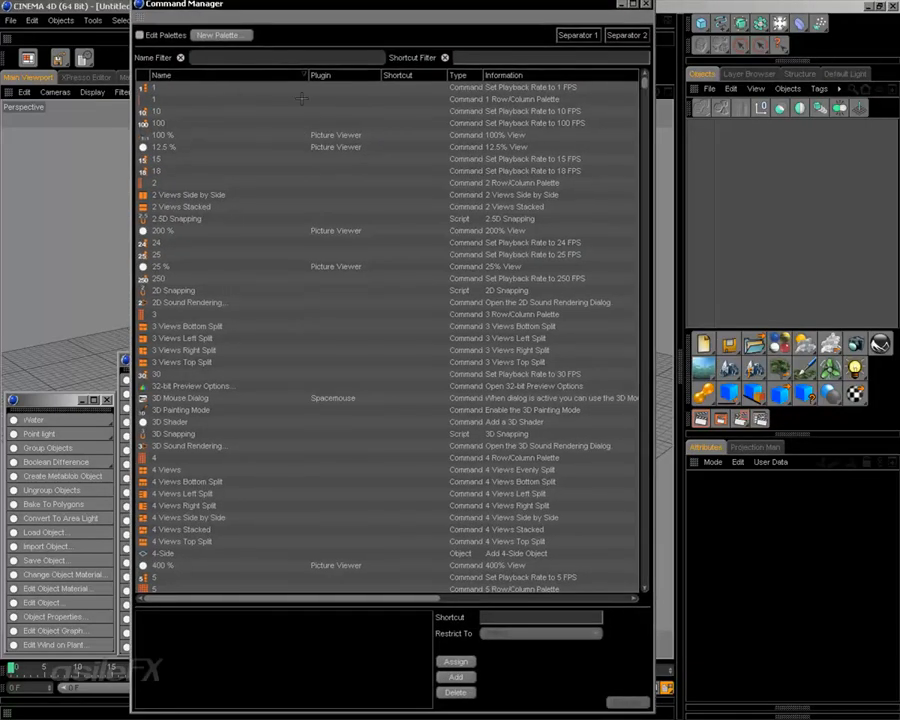
pyautogui.click(346, 75)
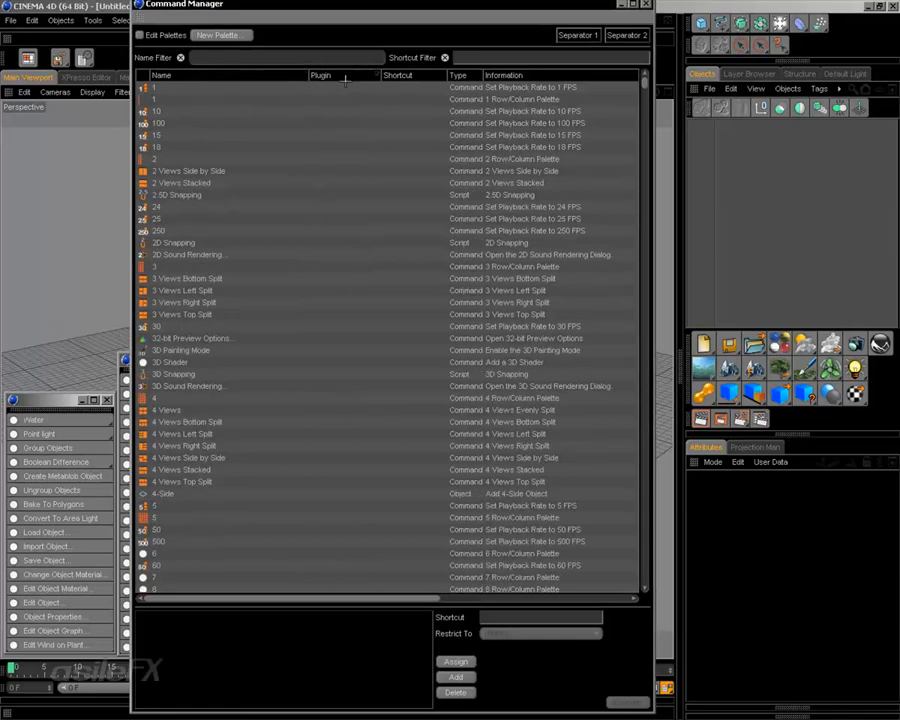
pyautogui.click(355, 75)
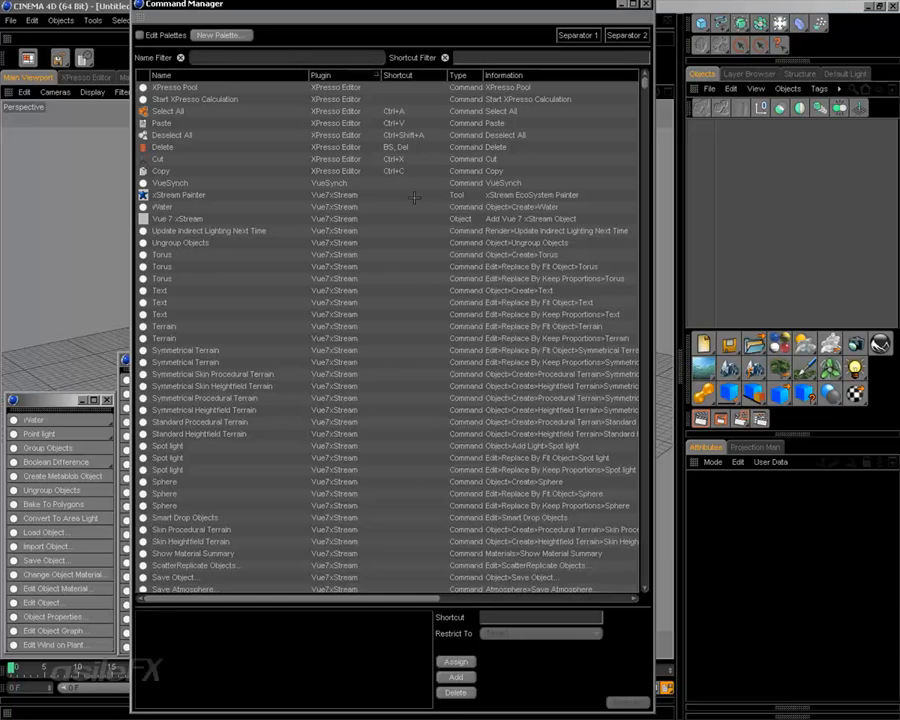
pyautogui.scroll(-10, 347, 215)
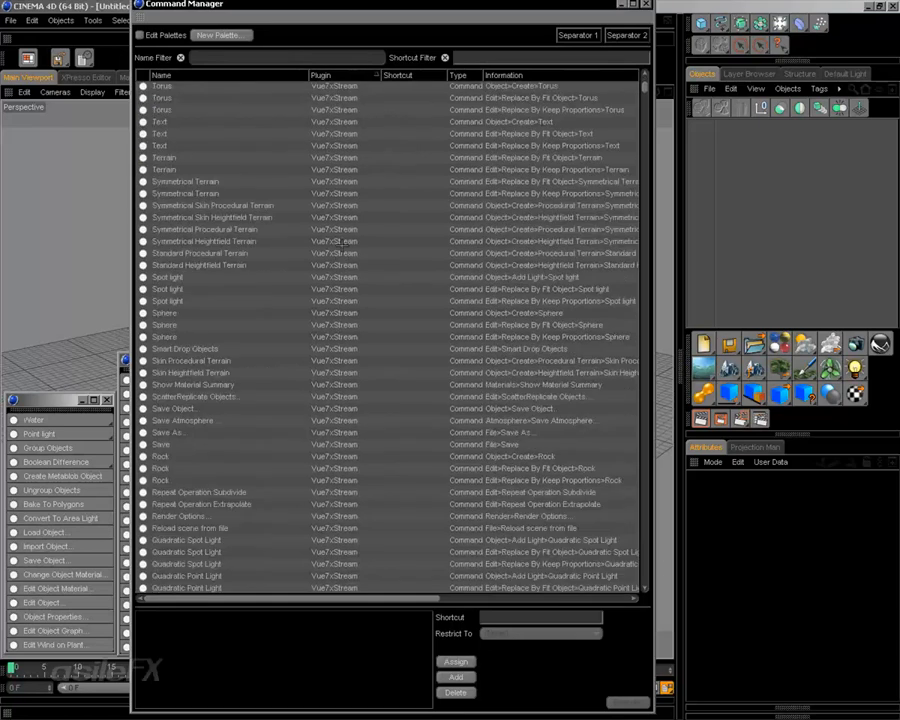
pyautogui.scroll(-20, 342, 213)
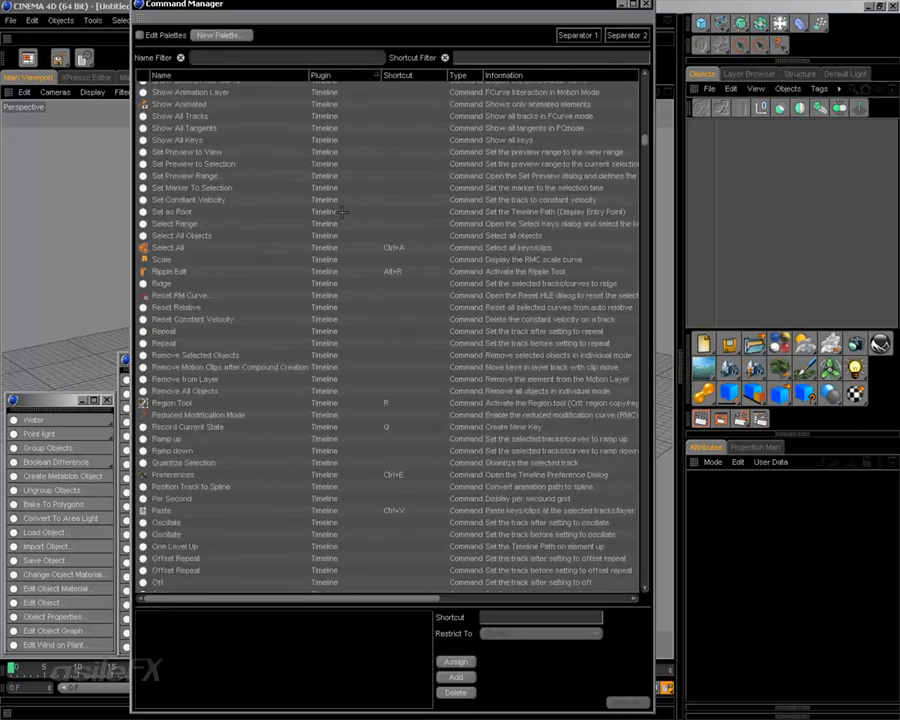
pyautogui.scroll(15, 342, 212)
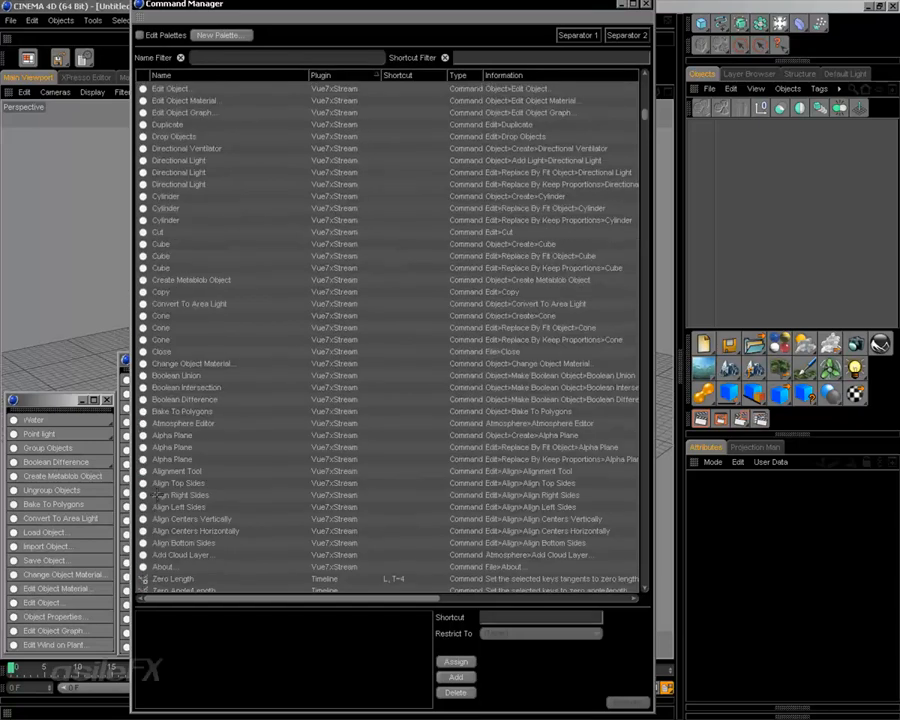
pyautogui.scroll(20, 281, 388)
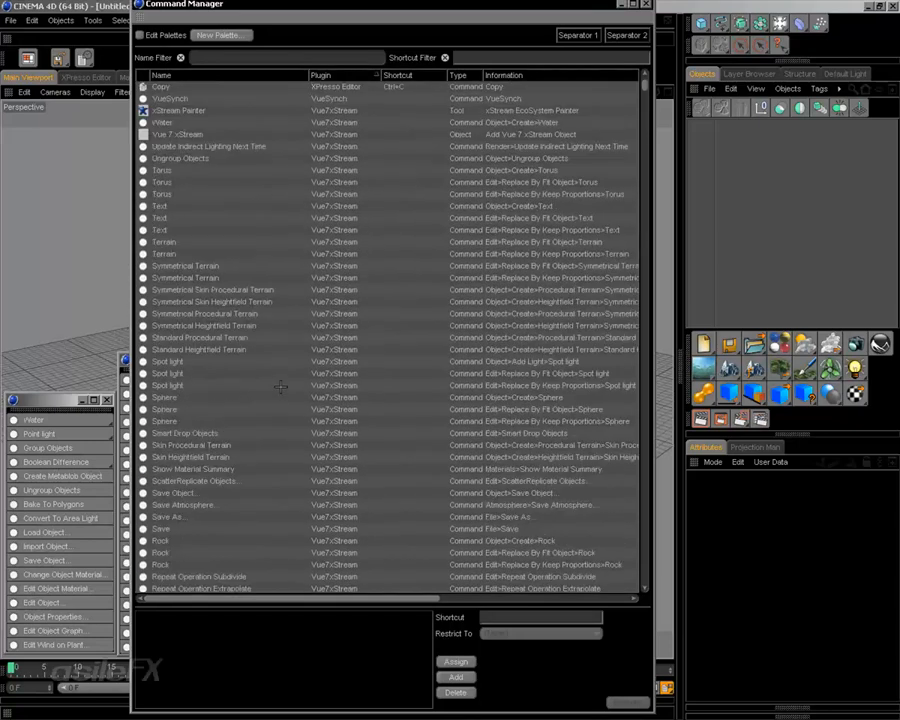
pyautogui.scroll(-7, 281, 388)
pyautogui.scroll(8, 281, 388)
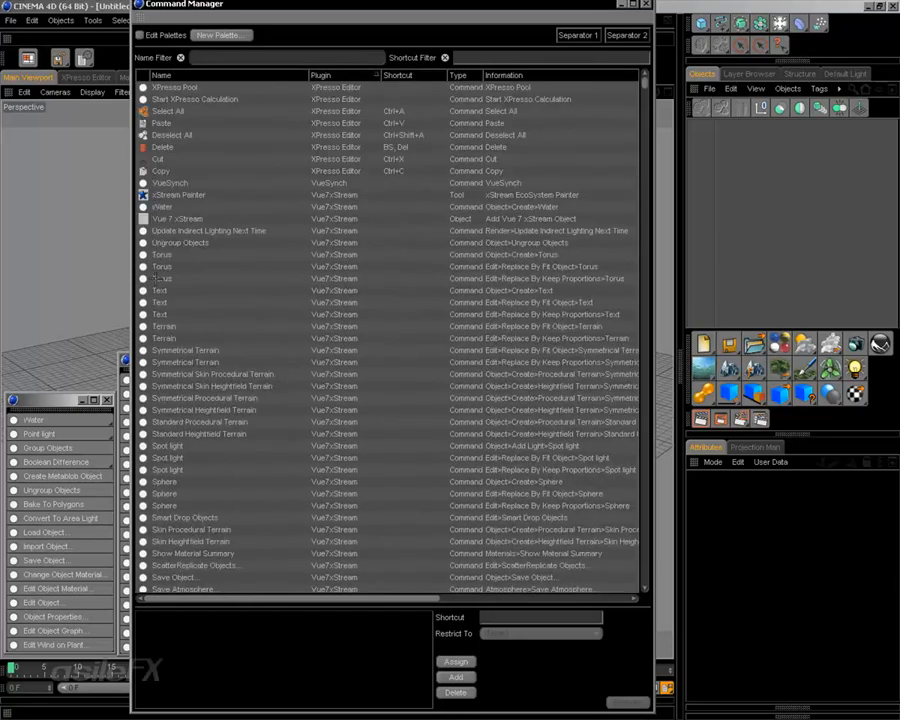
# Move the Command Manager clear of the empty palettes, add the Object>Create>Text command to the left empty palette, and close the manager
pyautogui.click(195, 350)
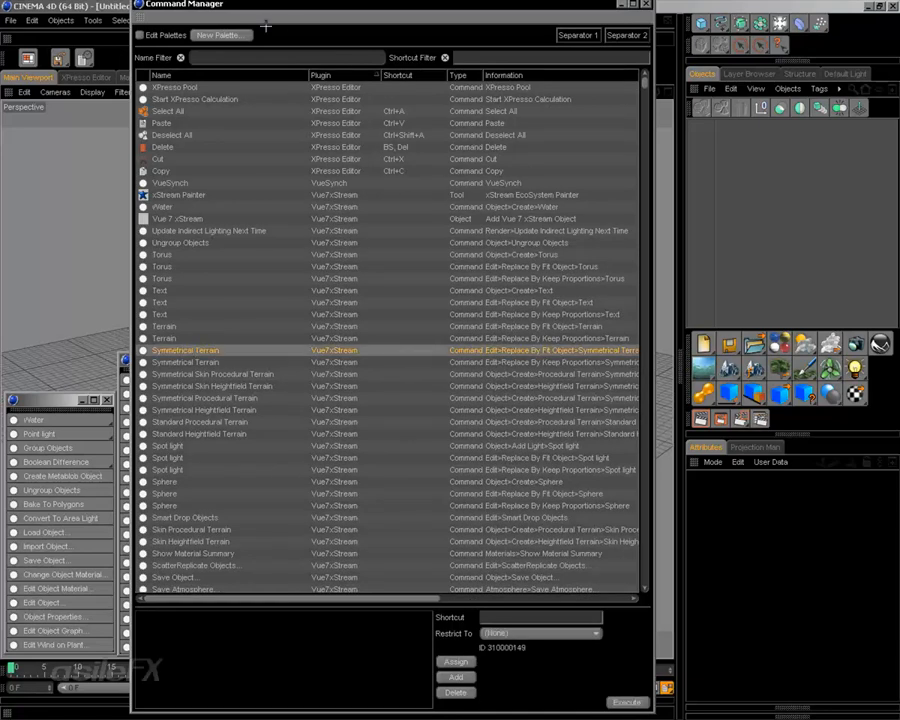
pyautogui.moveTo(255, 7); pyautogui.dragTo(495, 204)
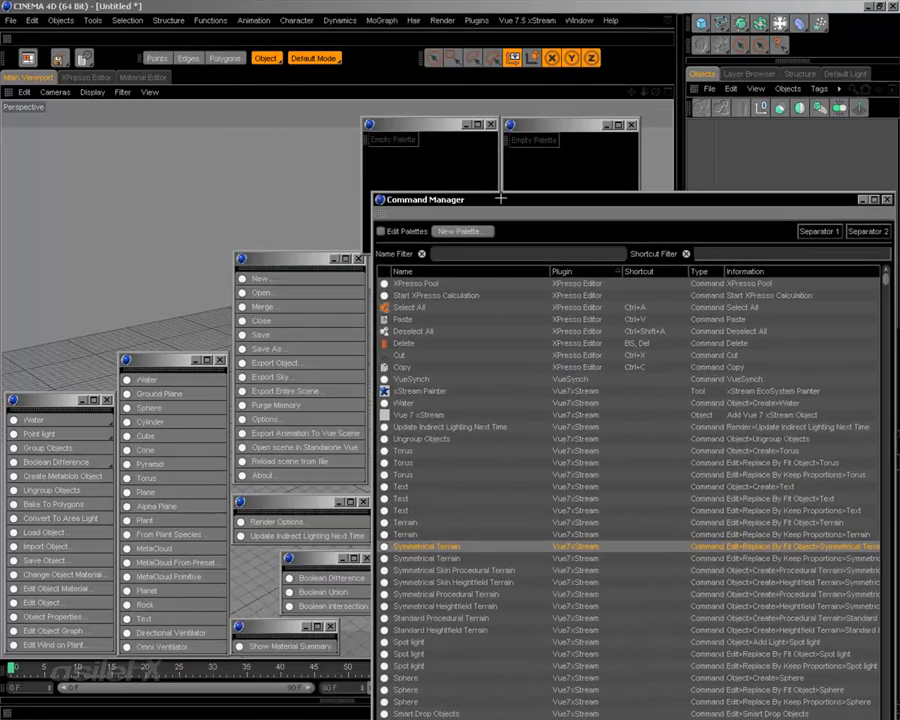
pyautogui.click(402, 522)
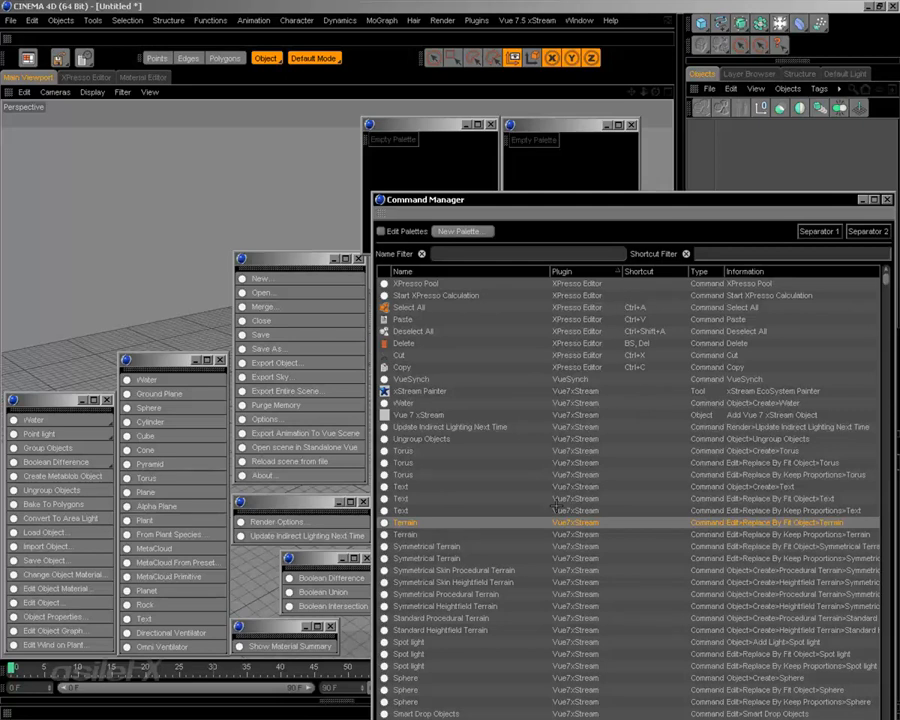
pyautogui.click(452, 510)
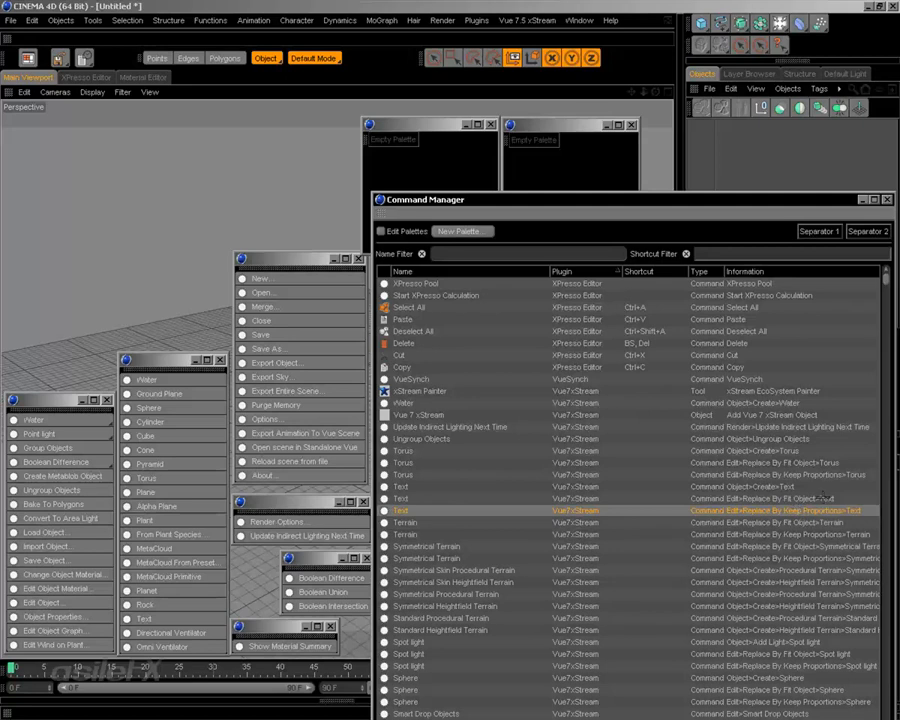
pyautogui.click(801, 498)
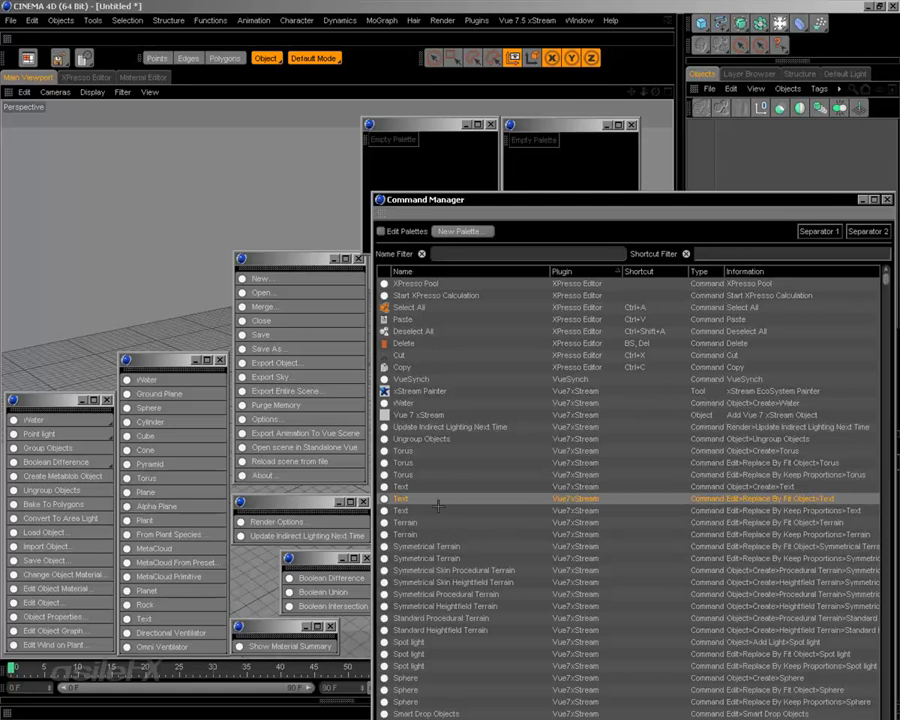
pyautogui.click(516, 487)
pyautogui.click(759, 498)
pyautogui.click(762, 486)
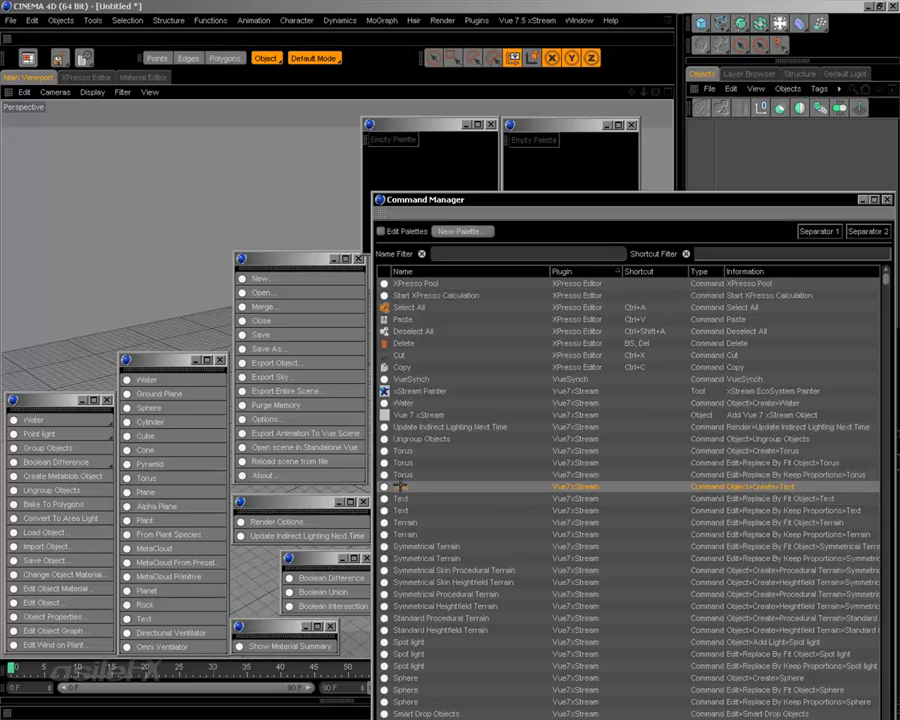
pyautogui.moveTo(400, 486); pyautogui.dragTo(390, 148)
pyautogui.click(886, 199)
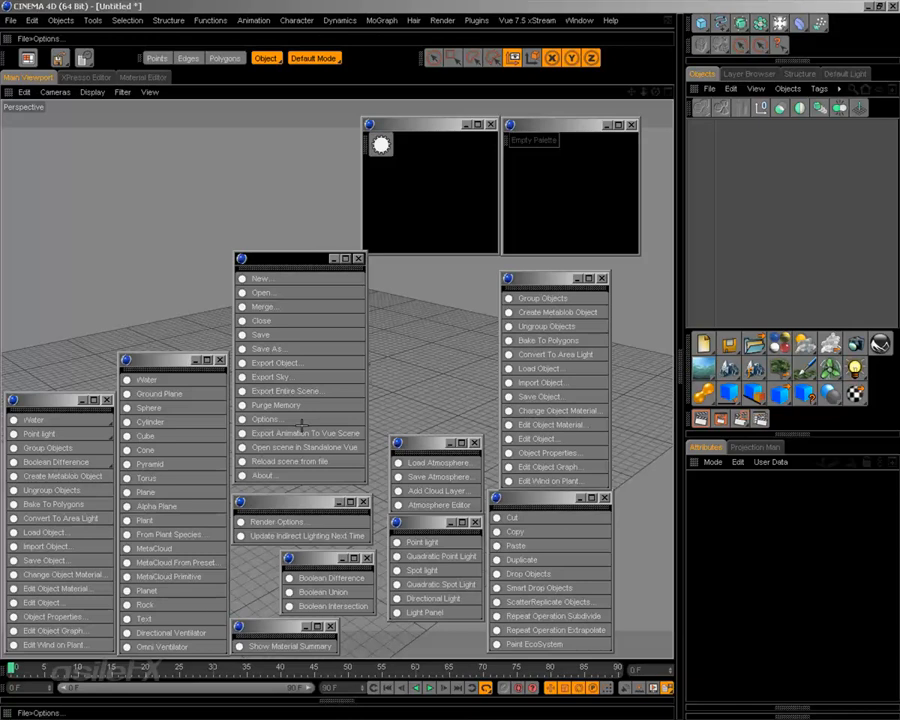
# Enable palette editing and move the New and Open commands from the File palette into the new palette beside the Text icon
pyautogui.rightClick(285, 308)
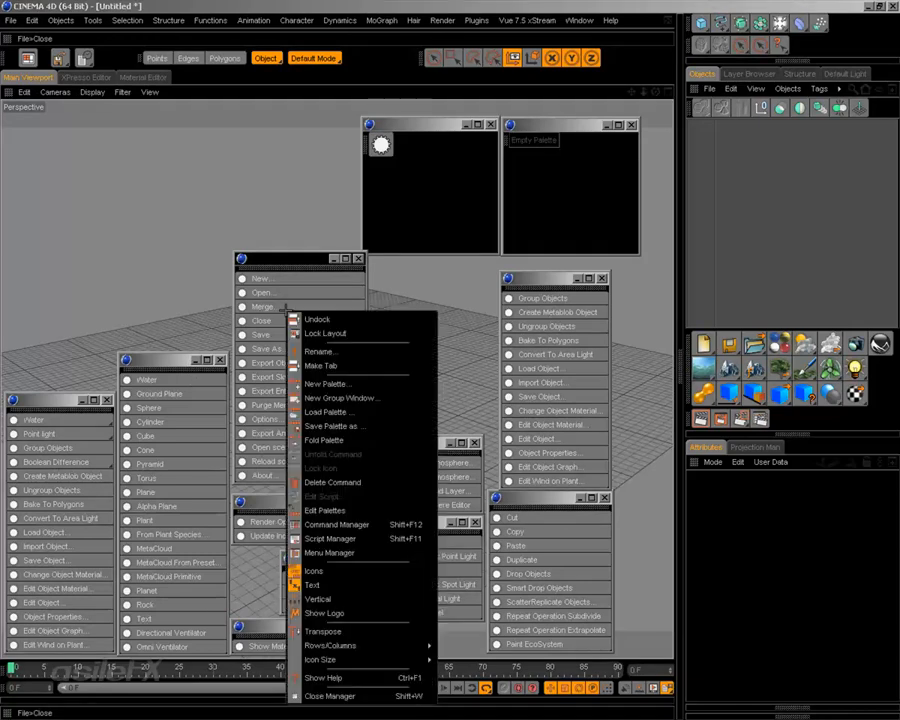
pyautogui.click(345, 510)
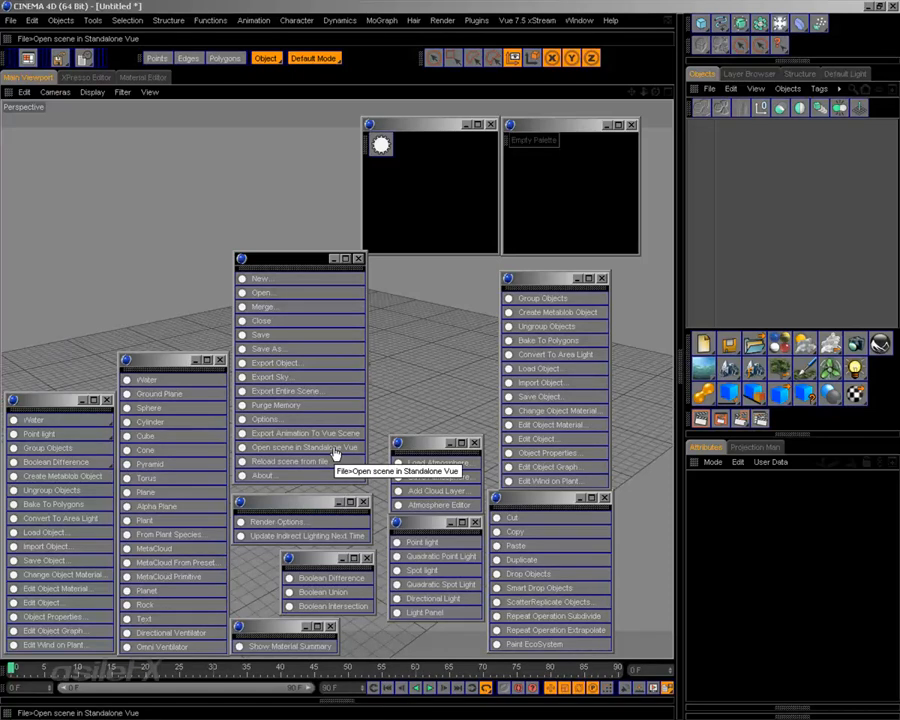
pyautogui.moveTo(258, 279); pyautogui.dragTo(402, 150)
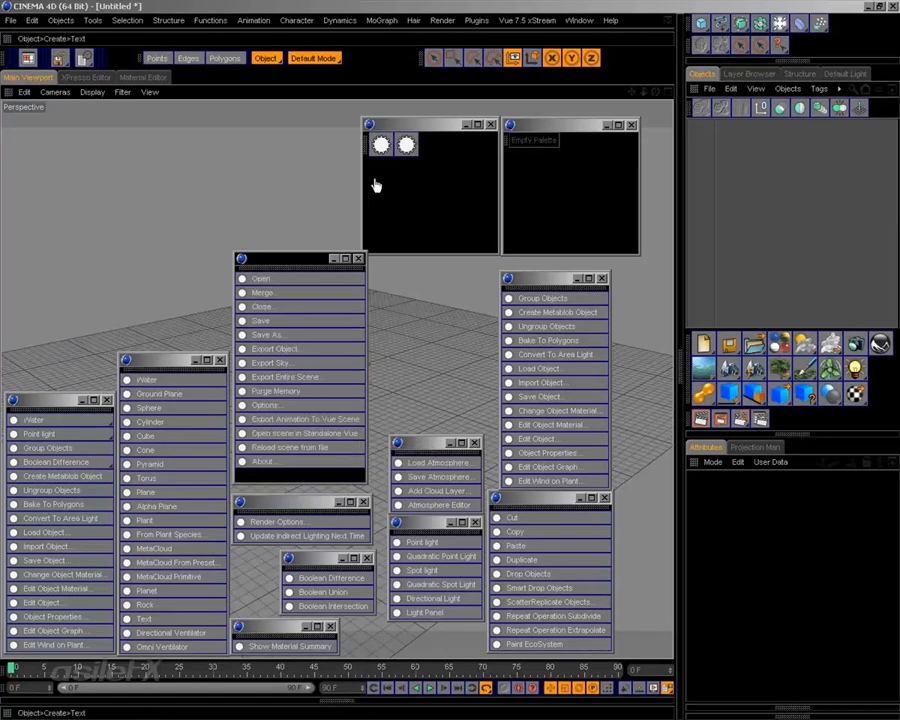
pyautogui.moveTo(272, 282); pyautogui.dragTo(432, 148)
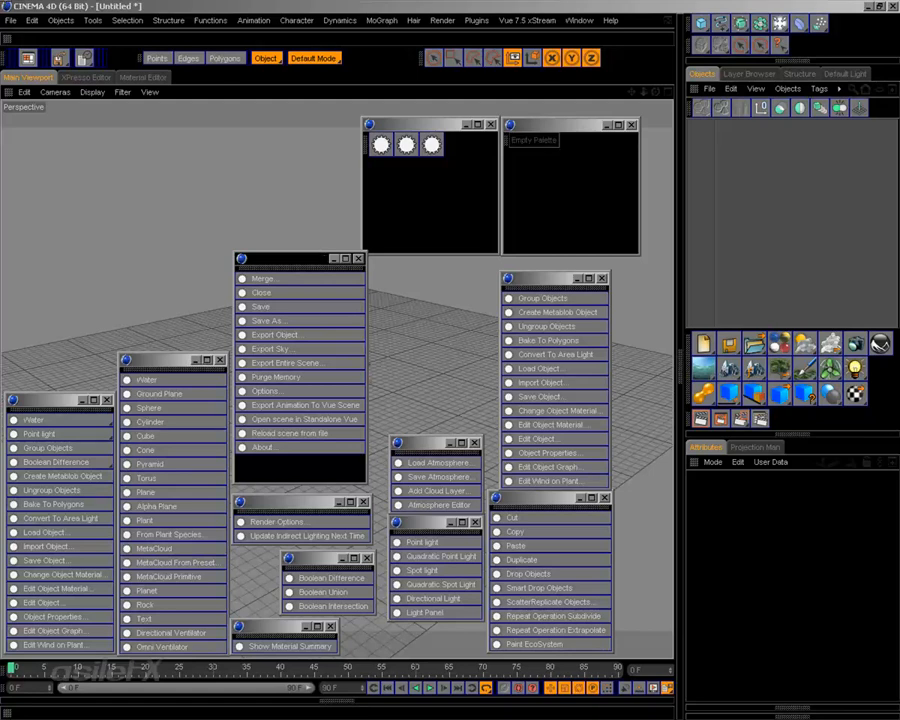
# Show text labels beside the icons in the new palette and widen it to fit the Text, New and Open commands
pyautogui.rightClick(431, 146)
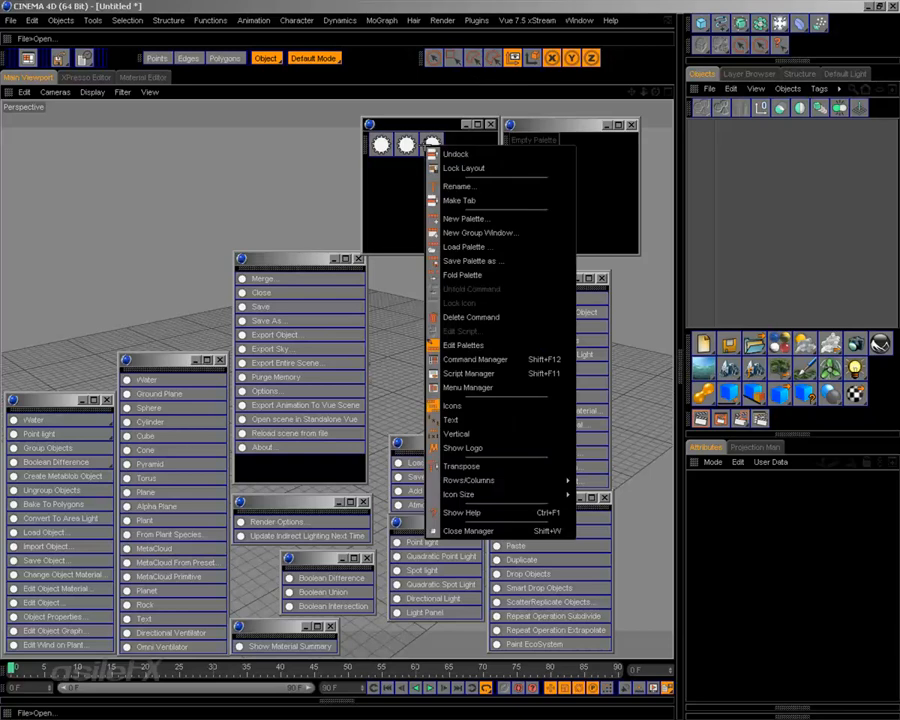
pyautogui.click(466, 420)
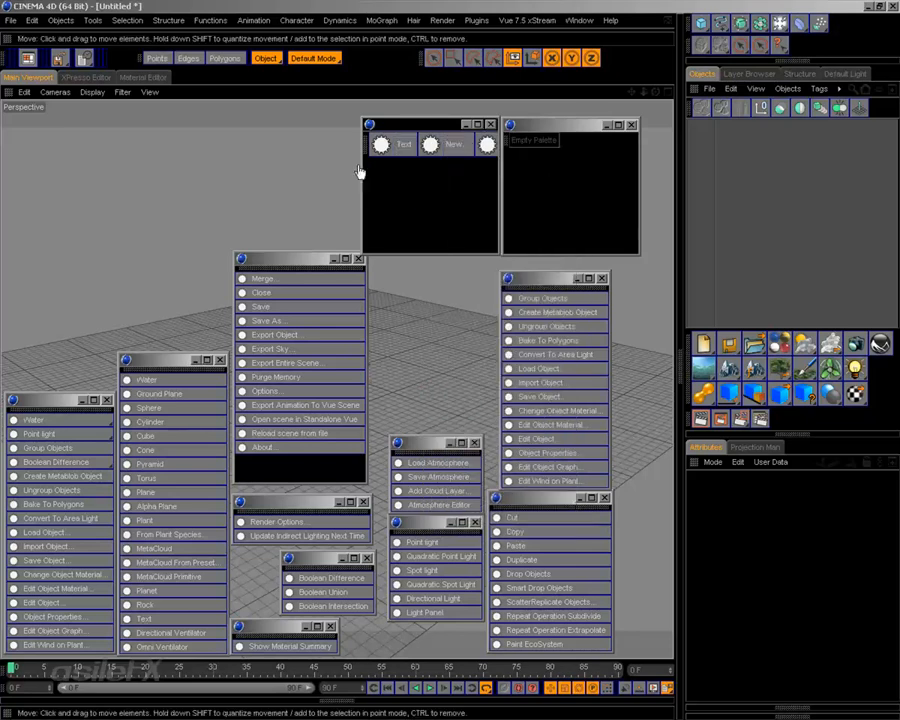
pyautogui.moveTo(362, 167); pyautogui.dragTo(253, 167)
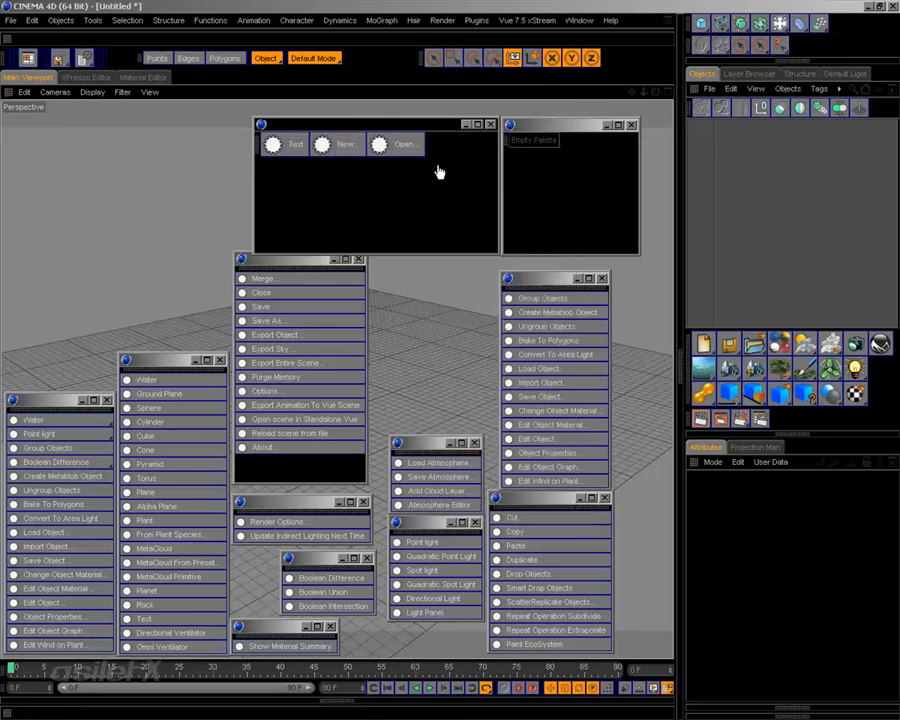
# Hide the icons in the new palette to leave only text labels, and move the palette away from the empty palette
pyautogui.rightClick(383, 145)
pyautogui.click(400, 415)
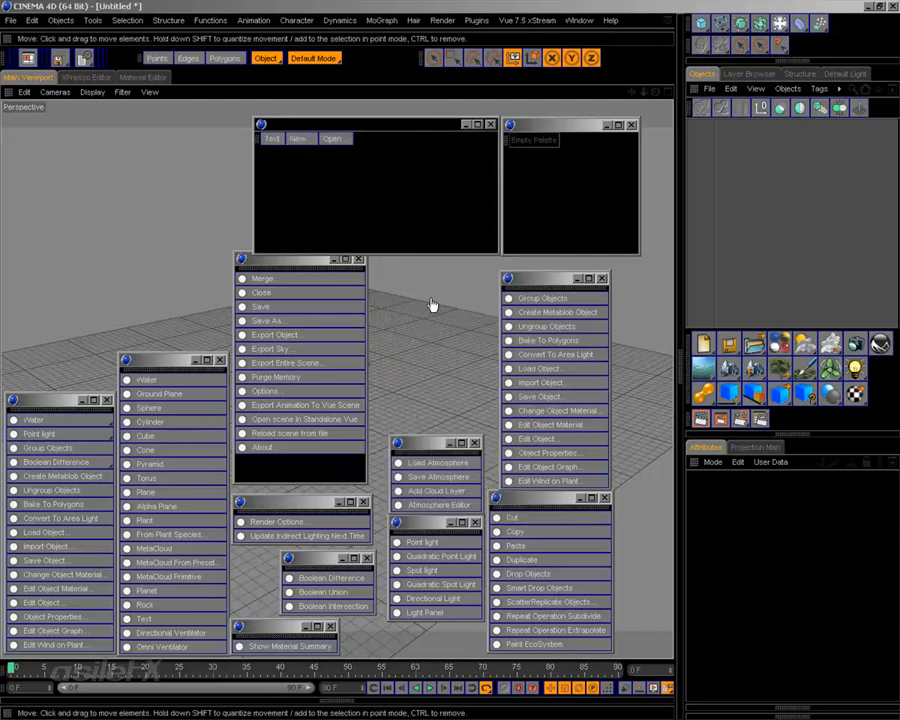
pyautogui.rightClick(337, 141)
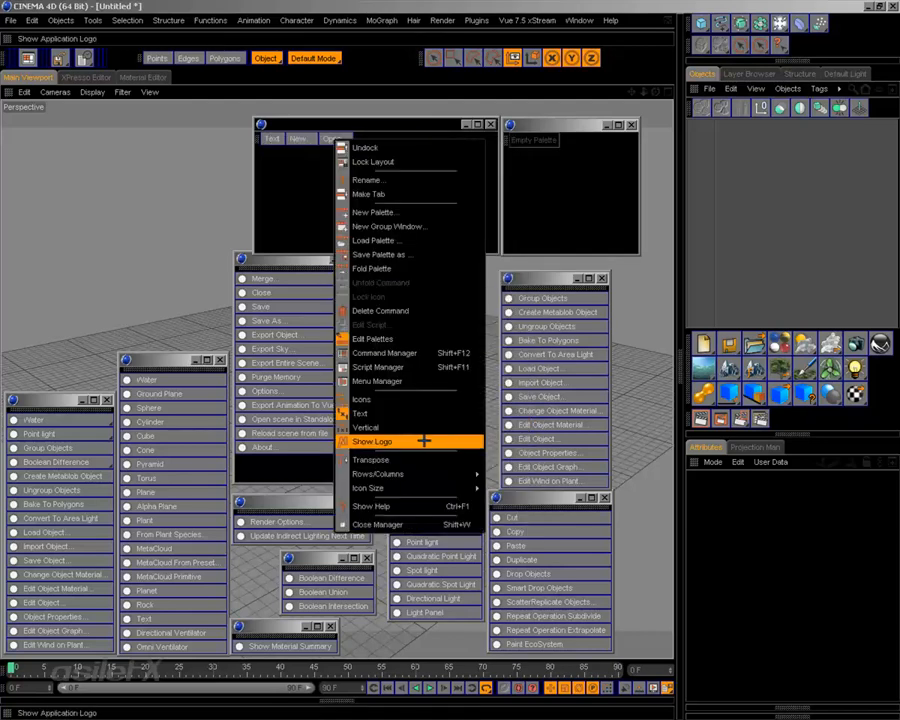
pyautogui.moveTo(428, 485)
pyautogui.click(386, 119)
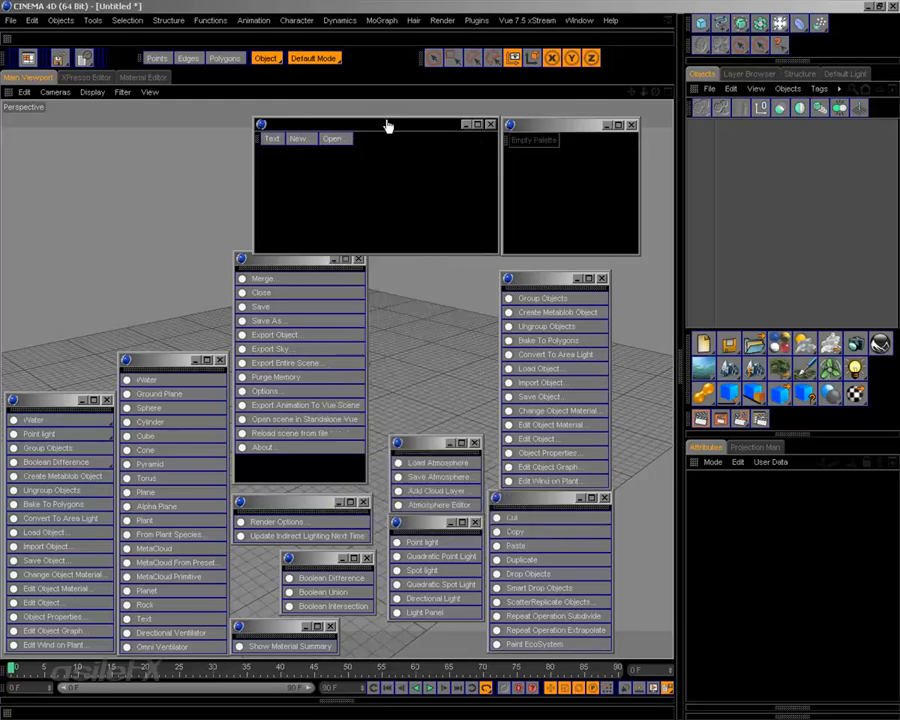
pyautogui.moveTo(390, 124); pyautogui.dragTo(145, 109)
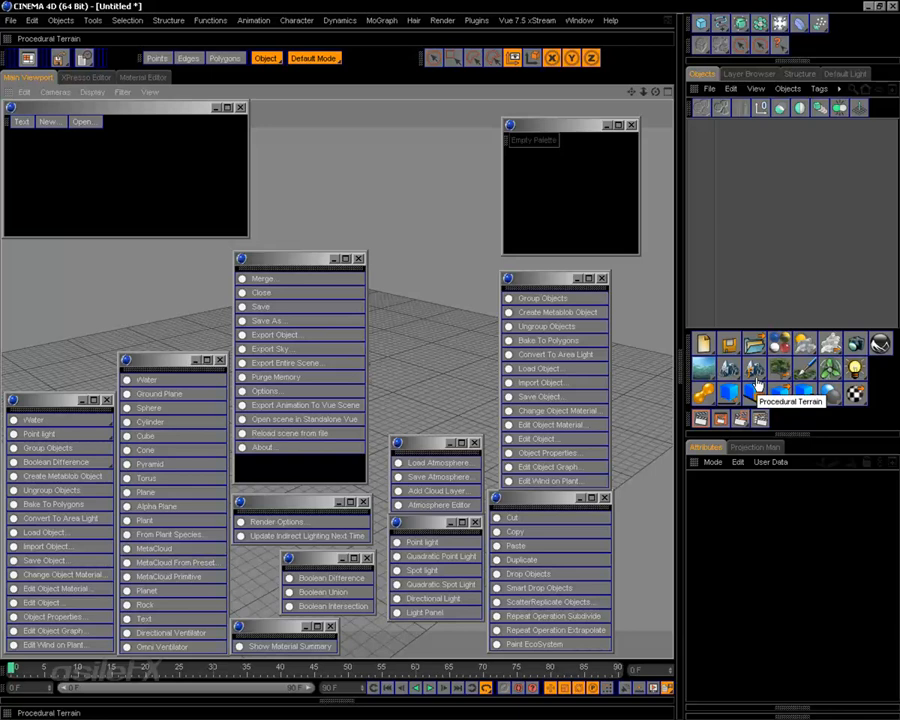
# Bring the palette closer to the torn-off palettes and move Import Object, Paste and Open scene in Standalone Vue into it
pyautogui.rightClick(546, 328)
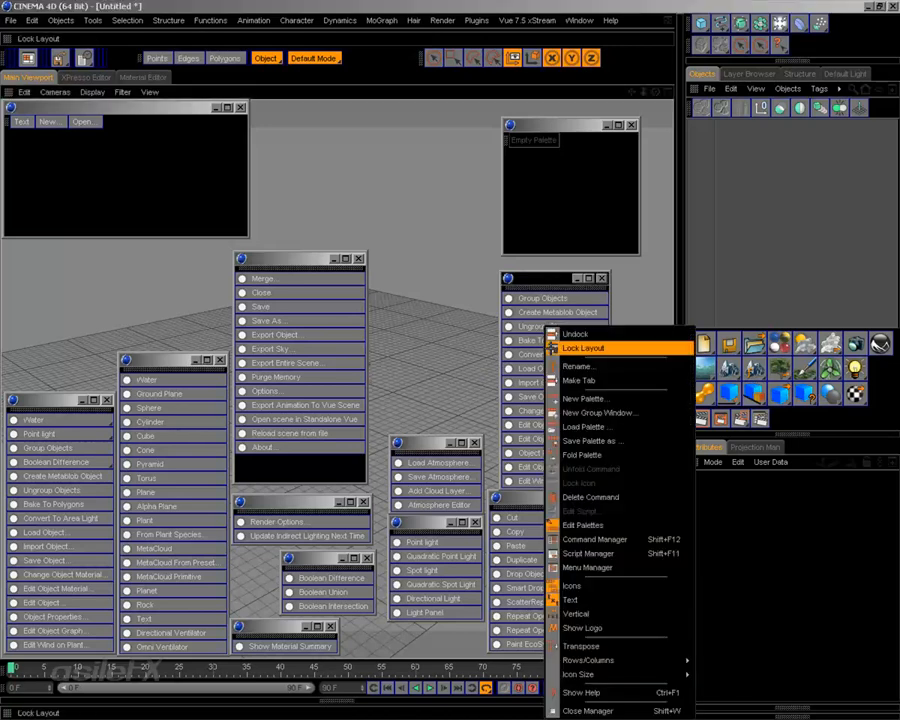
pyautogui.click(149, 121)
pyautogui.moveTo(152, 107)
pyautogui.mouseDown()
pyautogui.moveTo(462, 148)
pyautogui.moveTo(520, 135)
pyautogui.moveTo(490, 151)
pyautogui.moveTo(438, 147)
pyautogui.moveTo(384, 183)
pyautogui.moveTo(410, 186)
pyautogui.mouseUp()
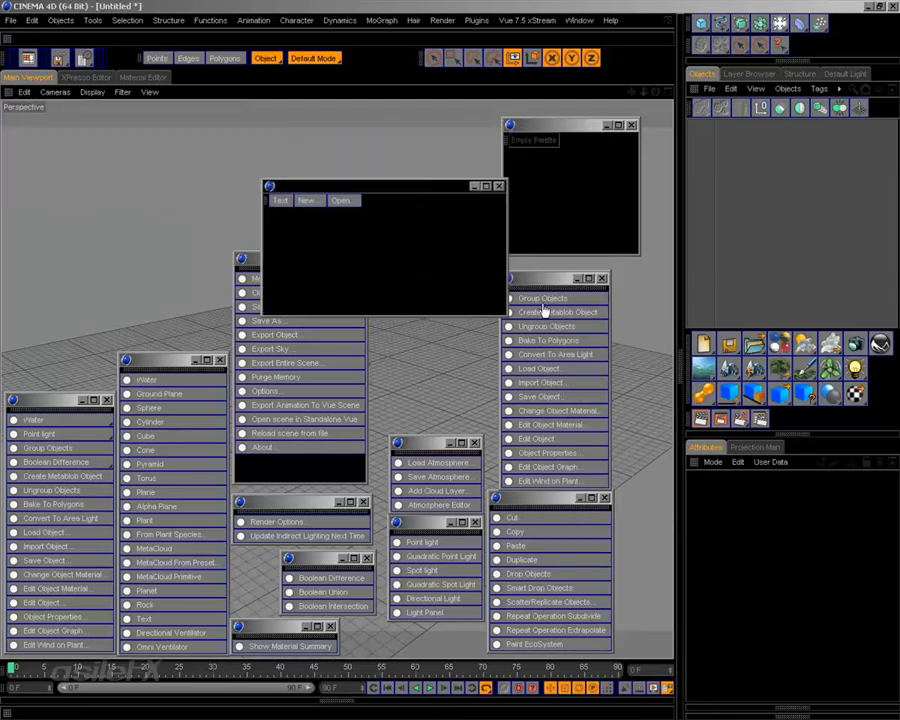
pyautogui.moveTo(552, 384)
pyautogui.mouseDown()
pyautogui.moveTo(362, 225)
pyautogui.moveTo(362, 203)
pyautogui.mouseUp()
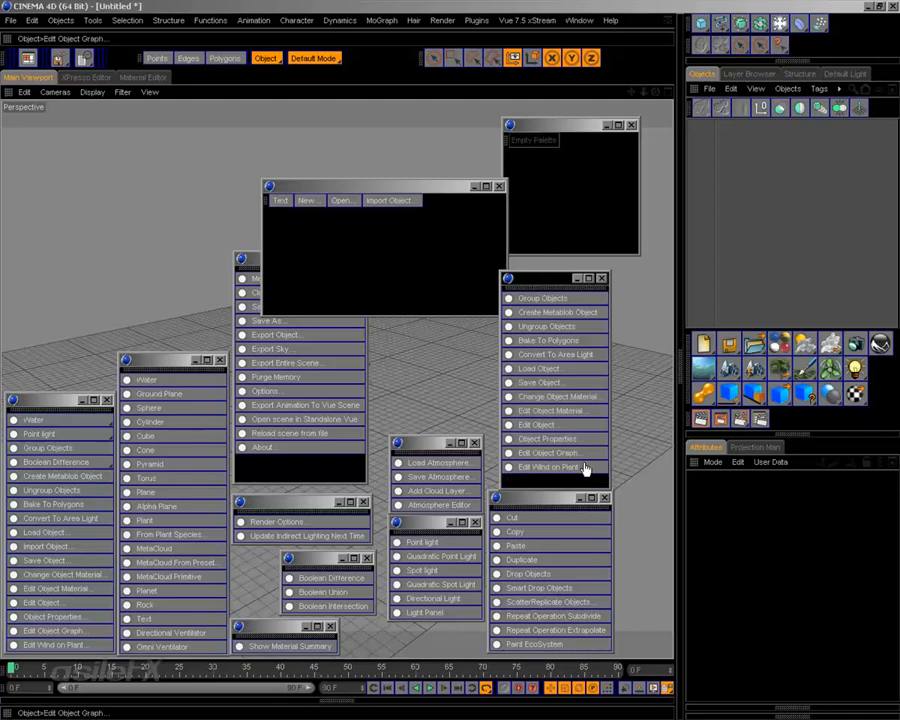
pyautogui.moveTo(516, 545); pyautogui.dragTo(416, 213)
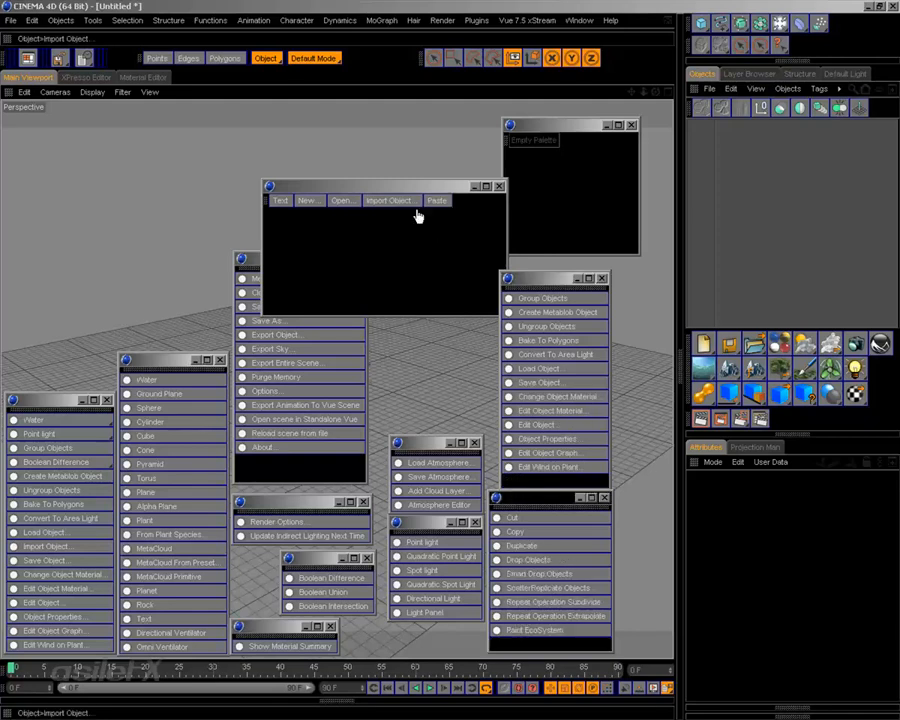
pyautogui.moveTo(286, 420); pyautogui.dragTo(309, 116)
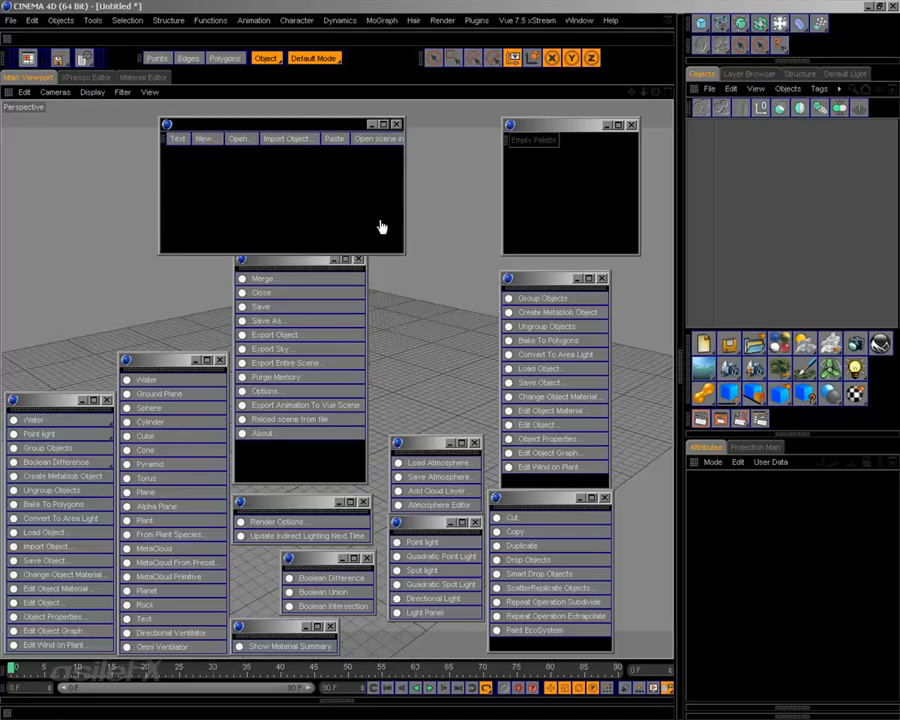
# Transpose the custom palette so its commands stack in one column, and reposition its window over the viewport
pyautogui.rightClick(178, 139)
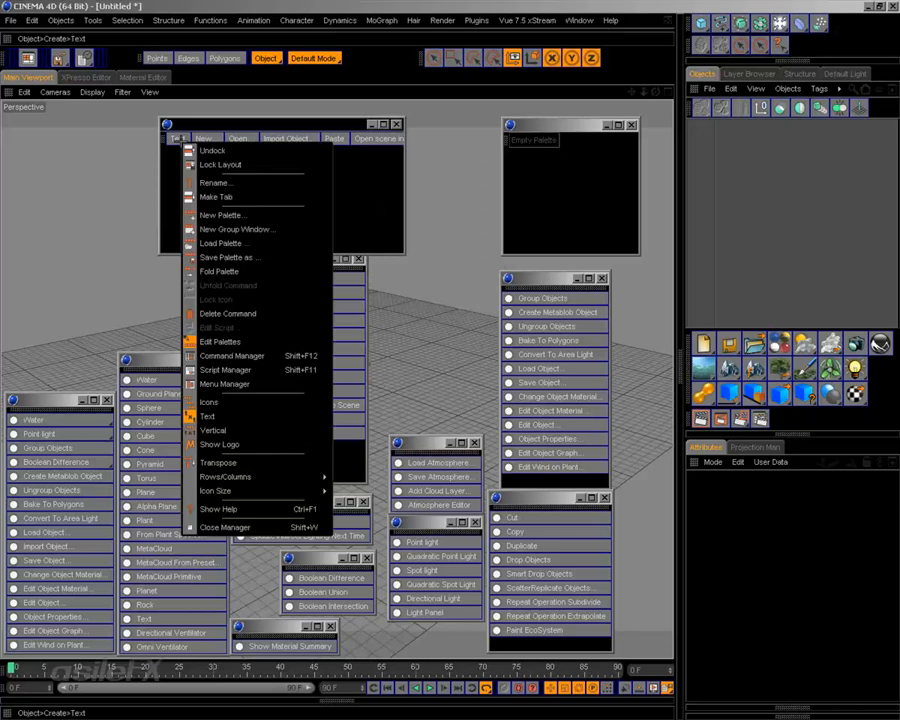
pyautogui.click(270, 462)
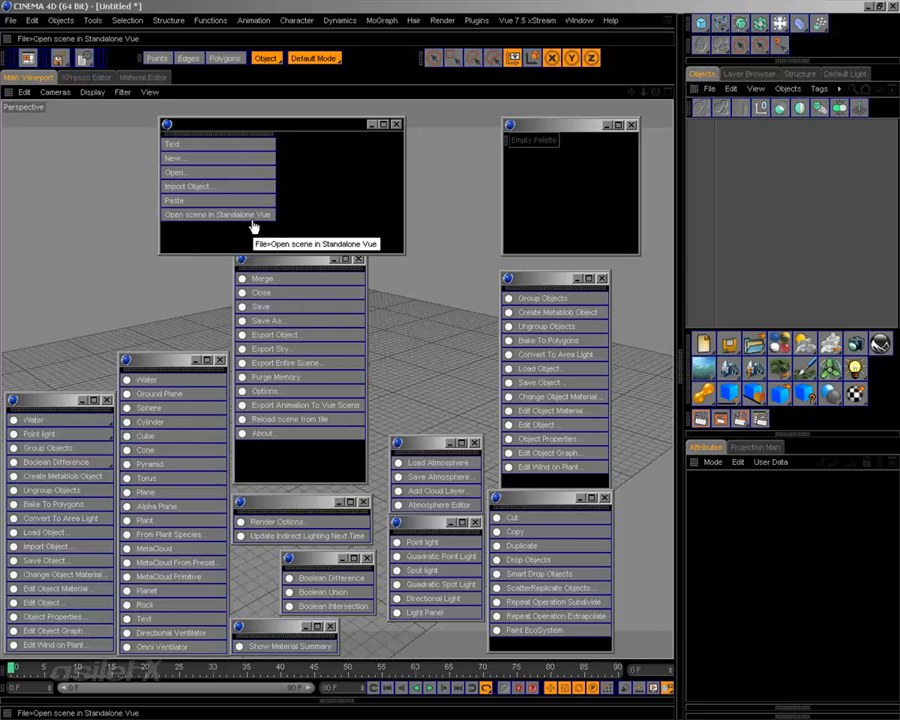
pyautogui.rightClick(250, 161)
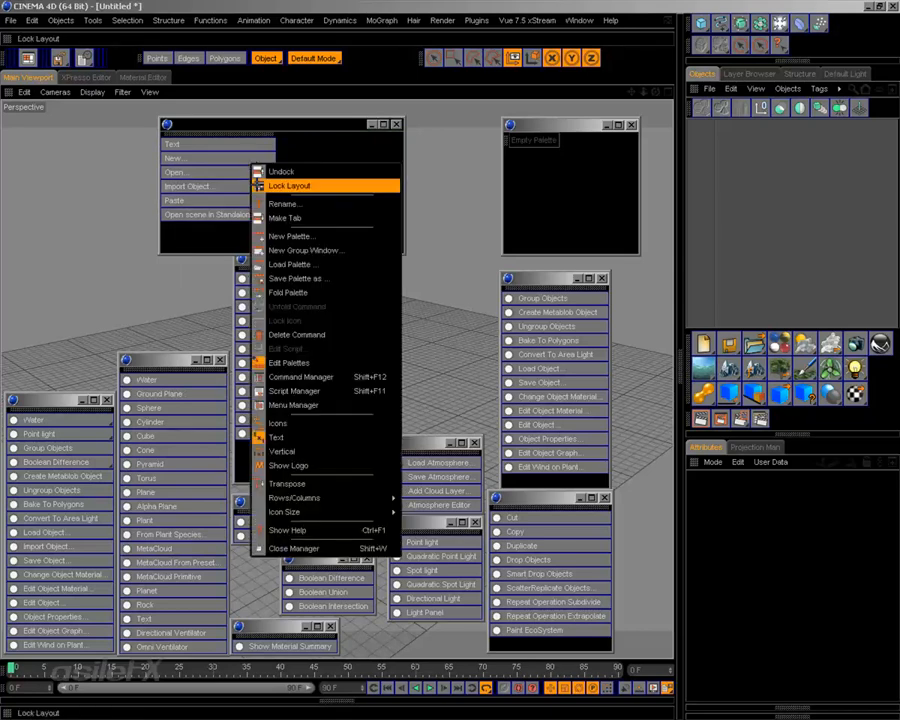
pyautogui.moveTo(323, 500)
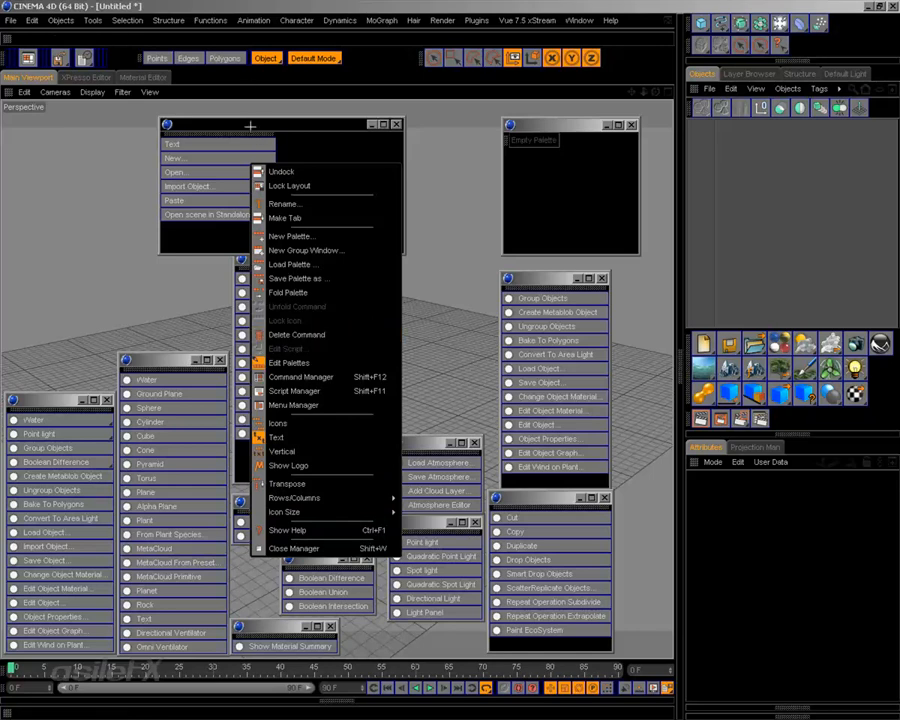
pyautogui.click(264, 122)
pyautogui.moveTo(281, 125); pyautogui.dragTo(382, 125)
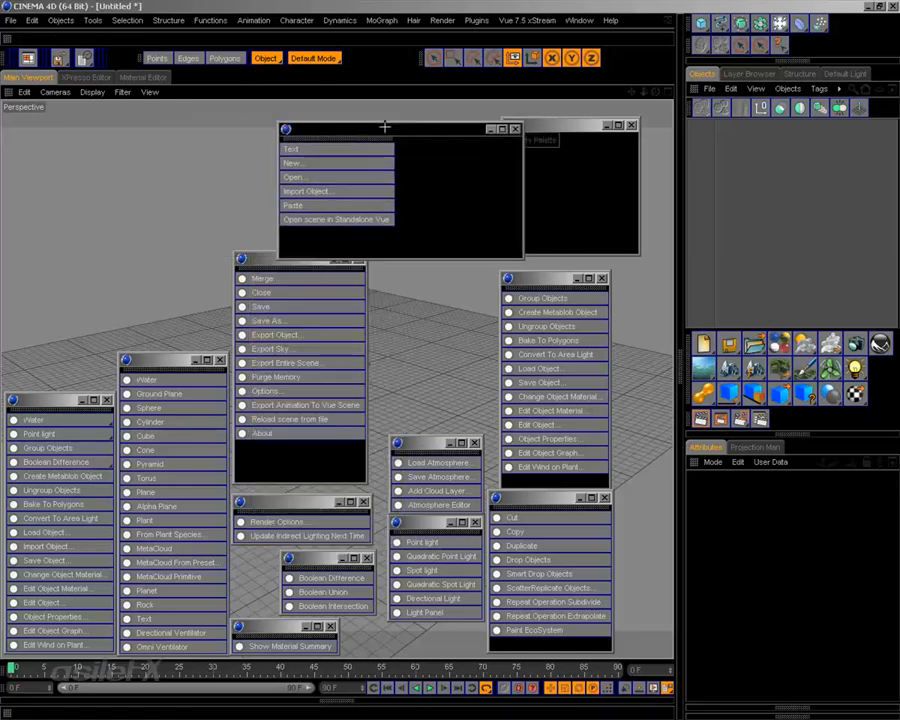
# Turn off palette editing and fold the custom palette into a single expandable Text entry, checking its commands
pyautogui.rightClick(360, 172)
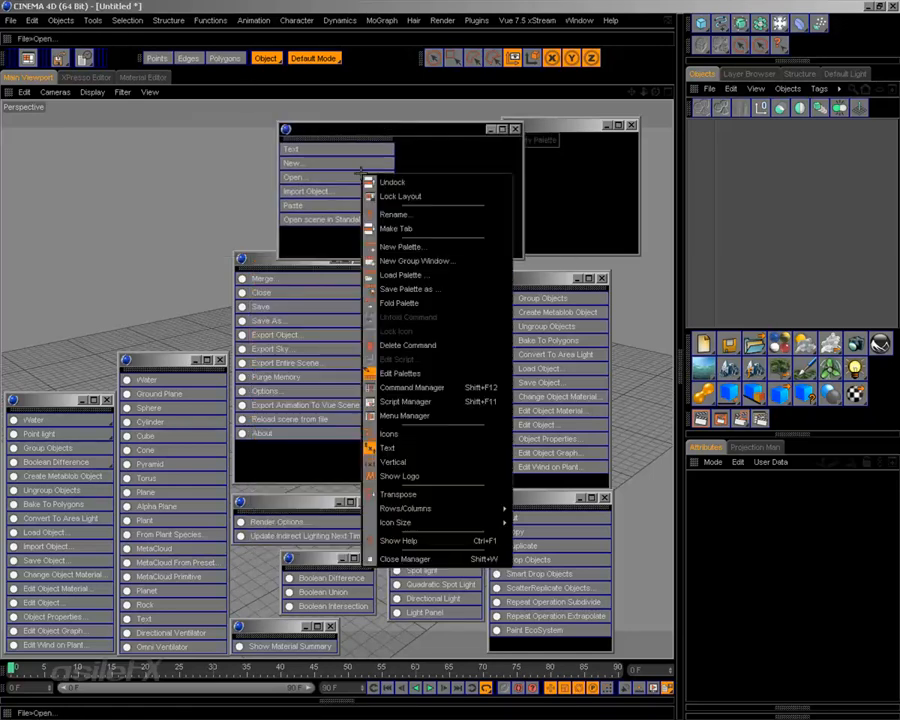
pyautogui.click(471, 371)
pyautogui.rightClick(377, 164)
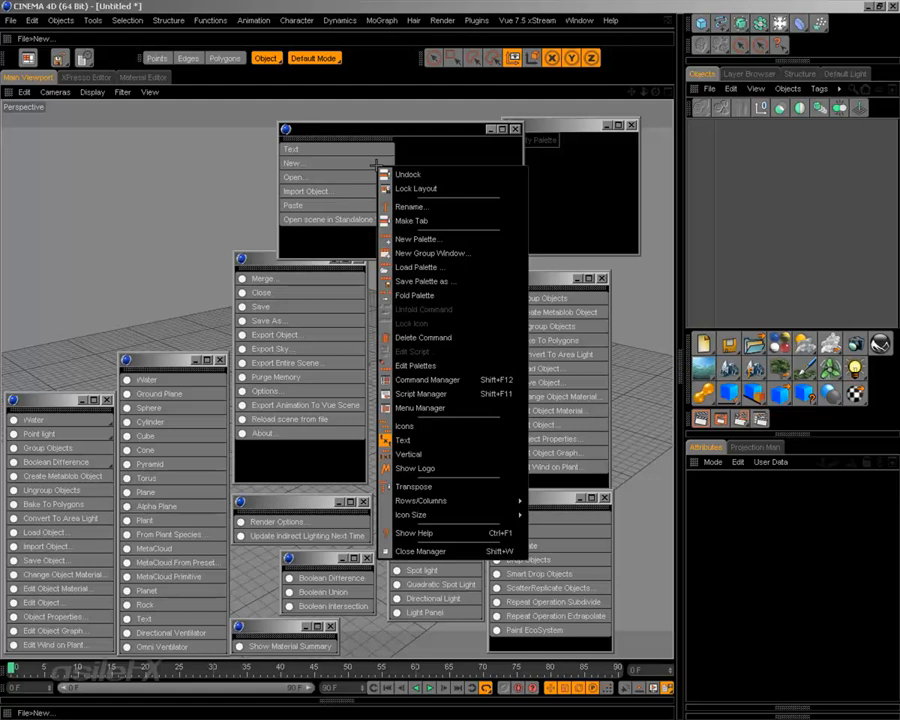
pyautogui.click(462, 292)
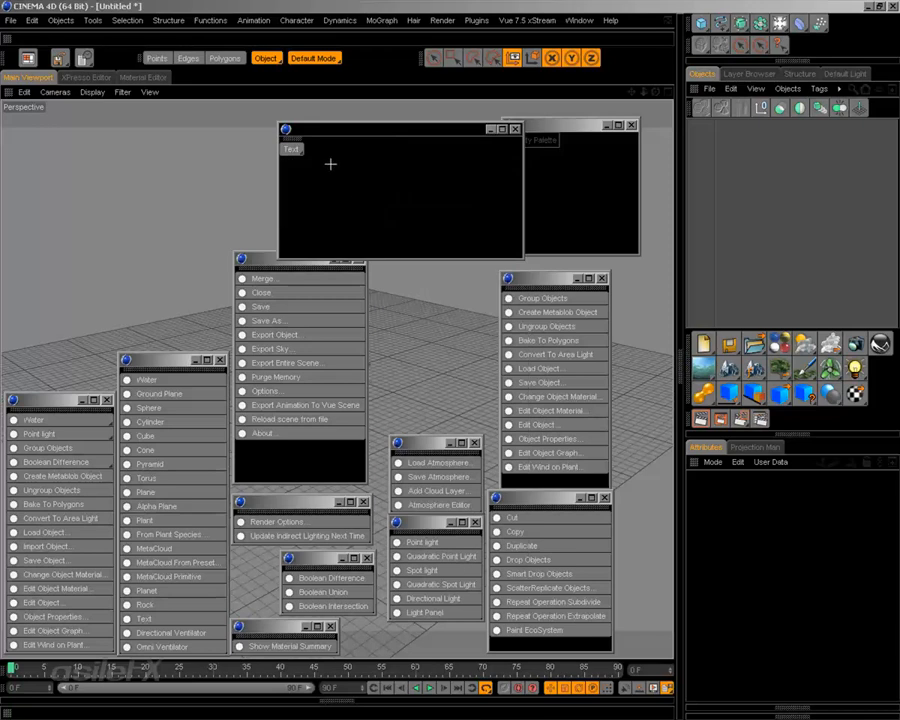
pyautogui.click(290, 148)
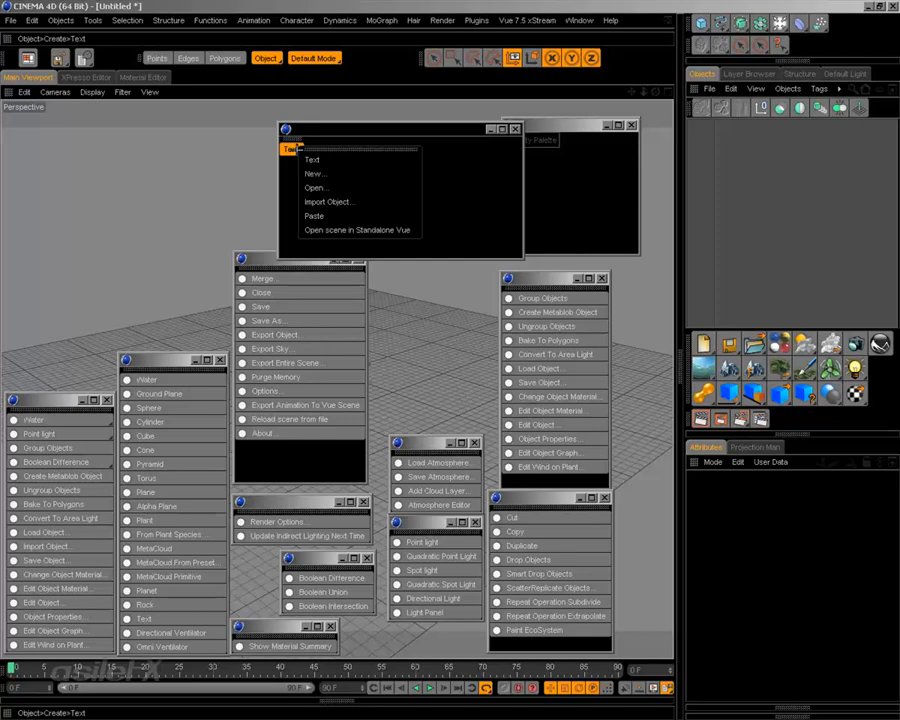
pyautogui.click(400, 229)
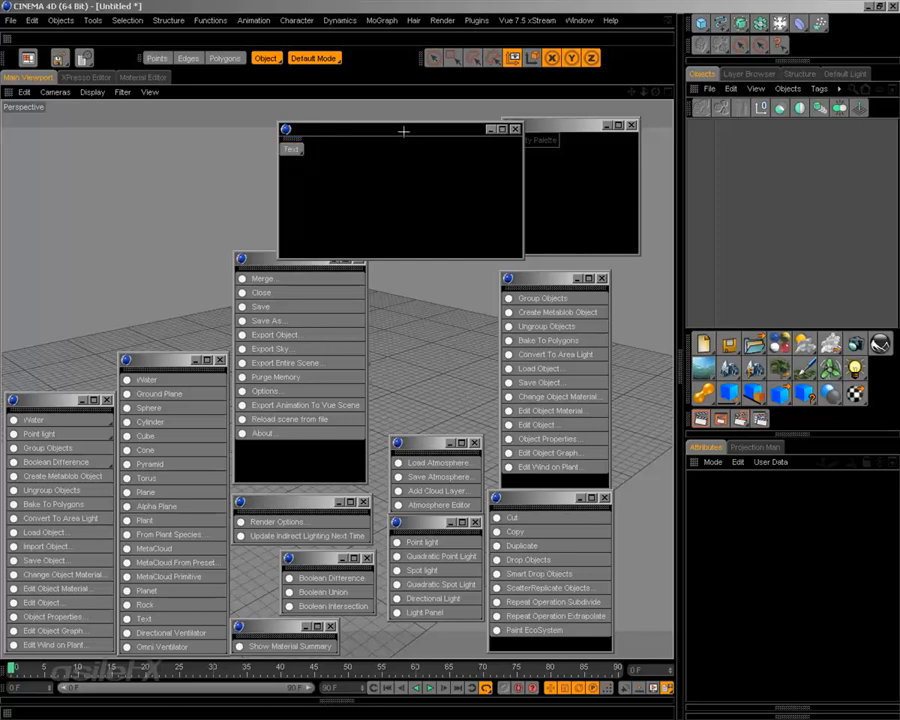
pyautogui.moveTo(402, 131); pyautogui.dragTo(268, 115)
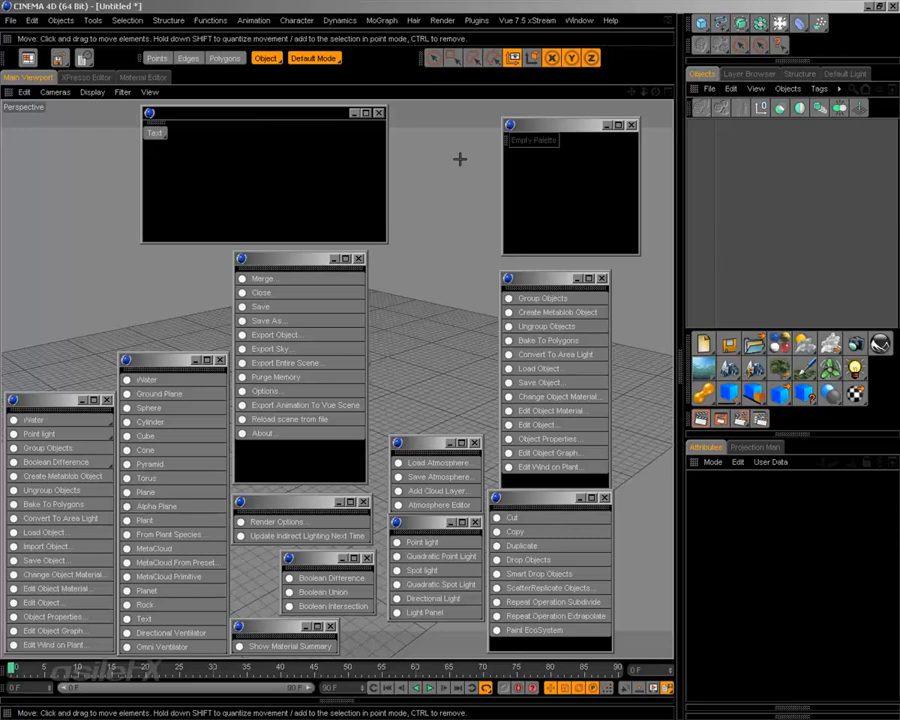
# Examine the folded palette's save options, the Vue 7.5 xStream command groups and the list of saved layouts
pyautogui.rightClick(153, 132)
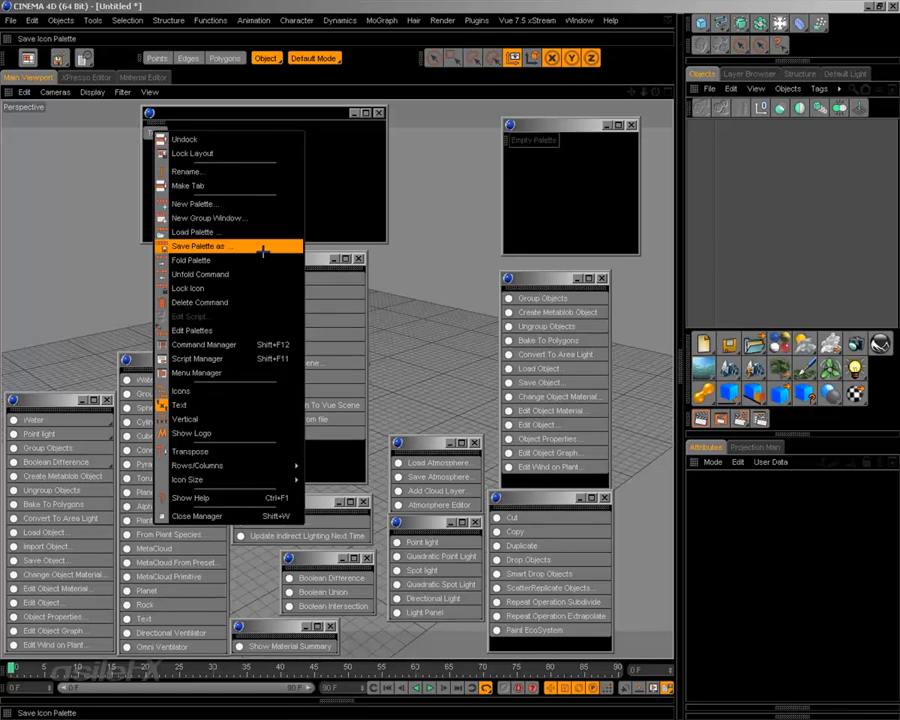
pyautogui.click(276, 246)
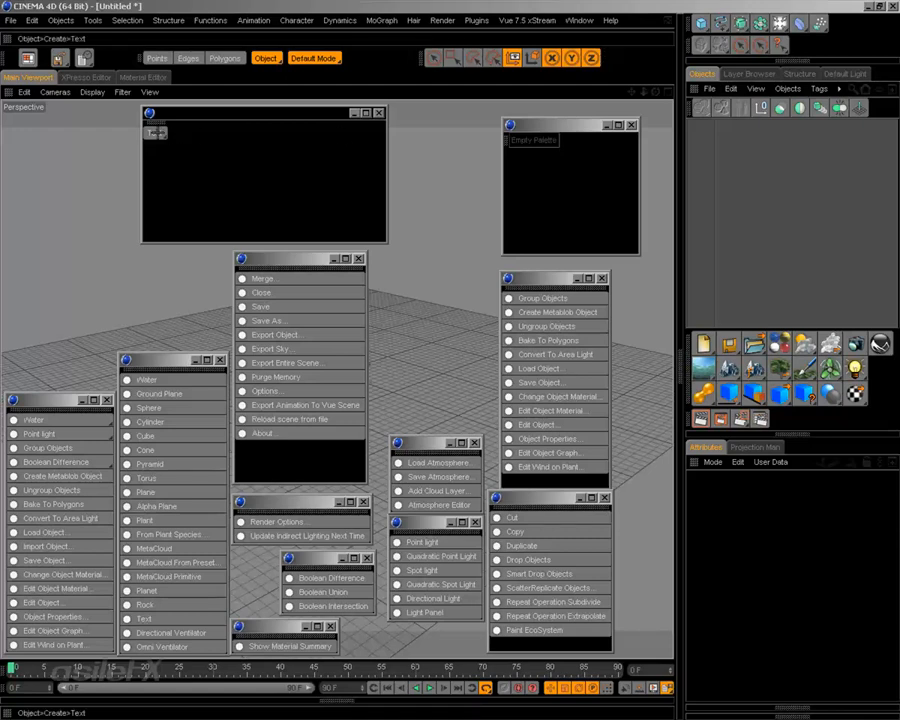
pyautogui.rightClick(155, 133)
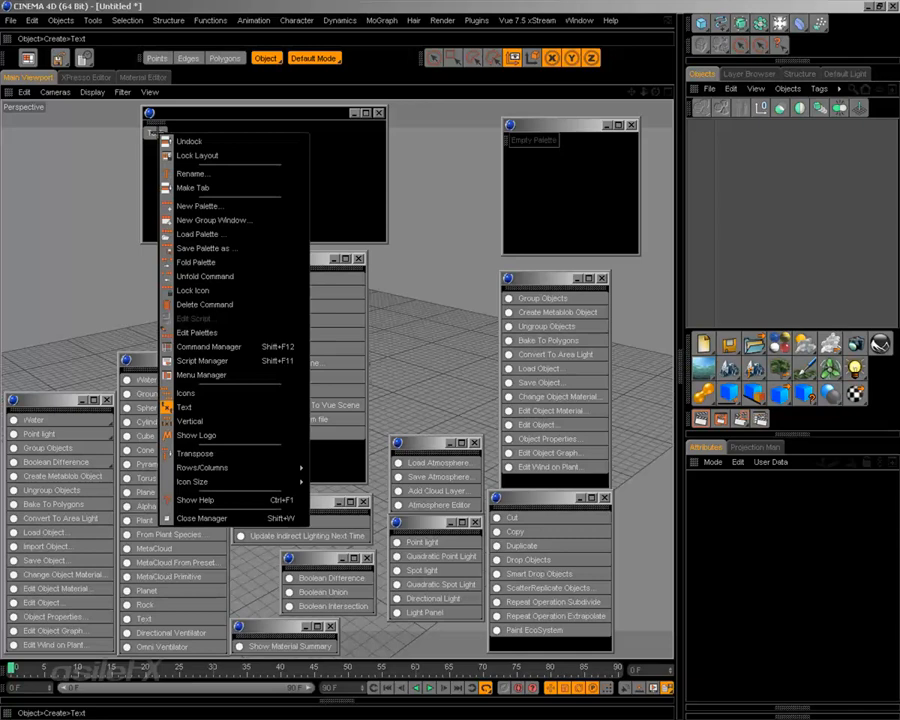
pyautogui.click(291, 205)
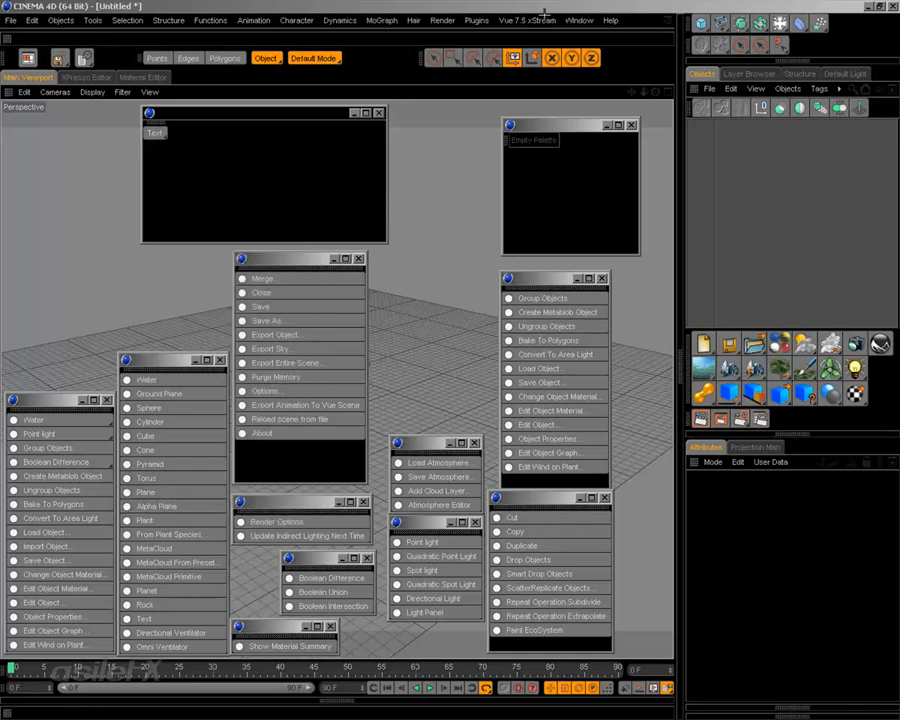
pyautogui.click(577, 20)
pyautogui.moveTo(598, 41)
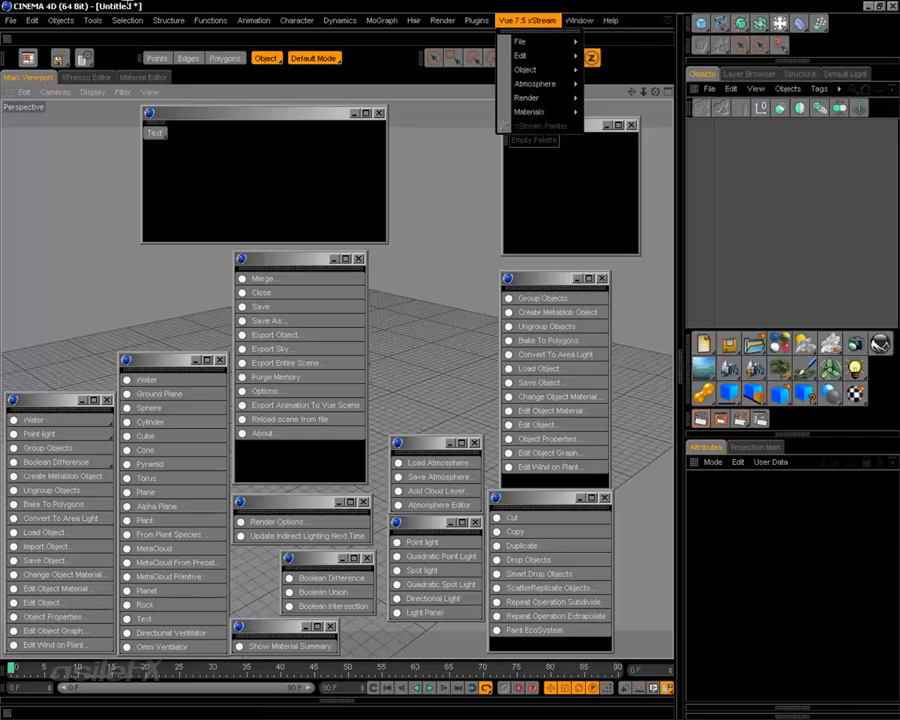
pyautogui.click(129, 6)
pyautogui.click(27, 58)
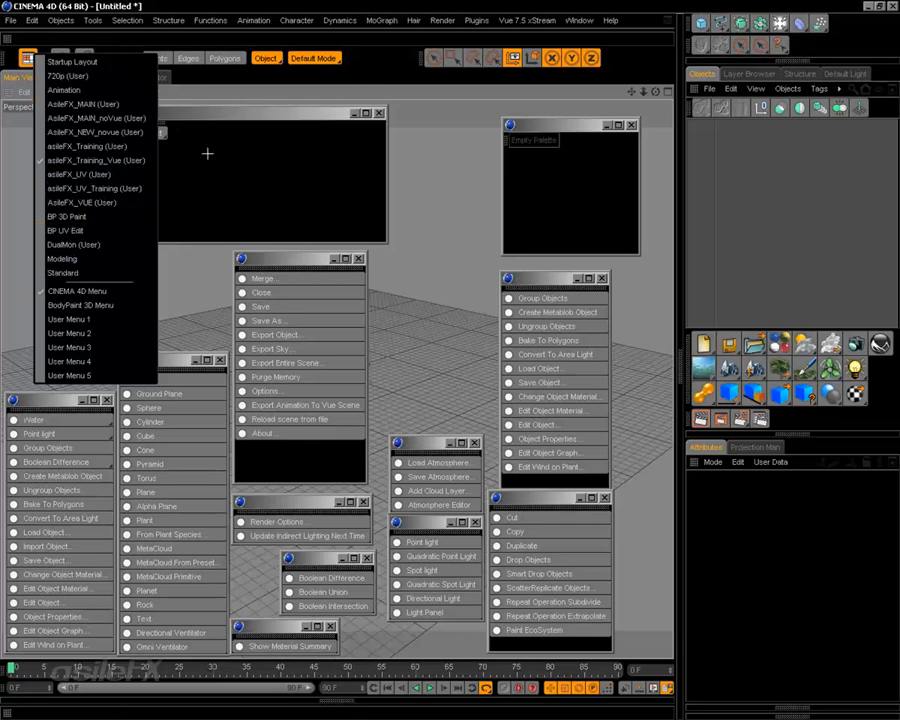
pyautogui.click(384, 3)
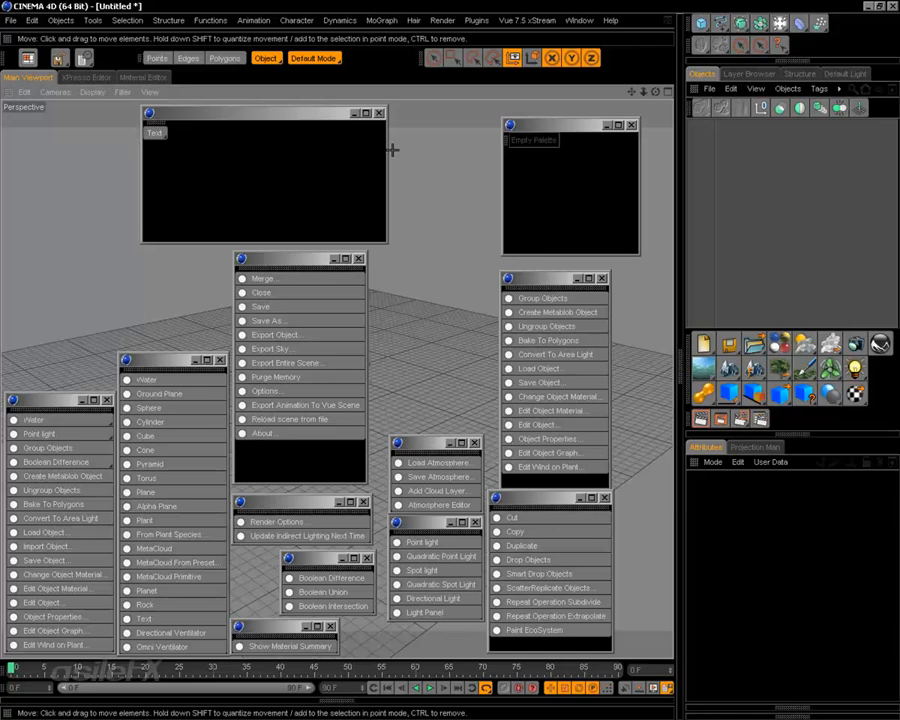
pyautogui.click(27, 58)
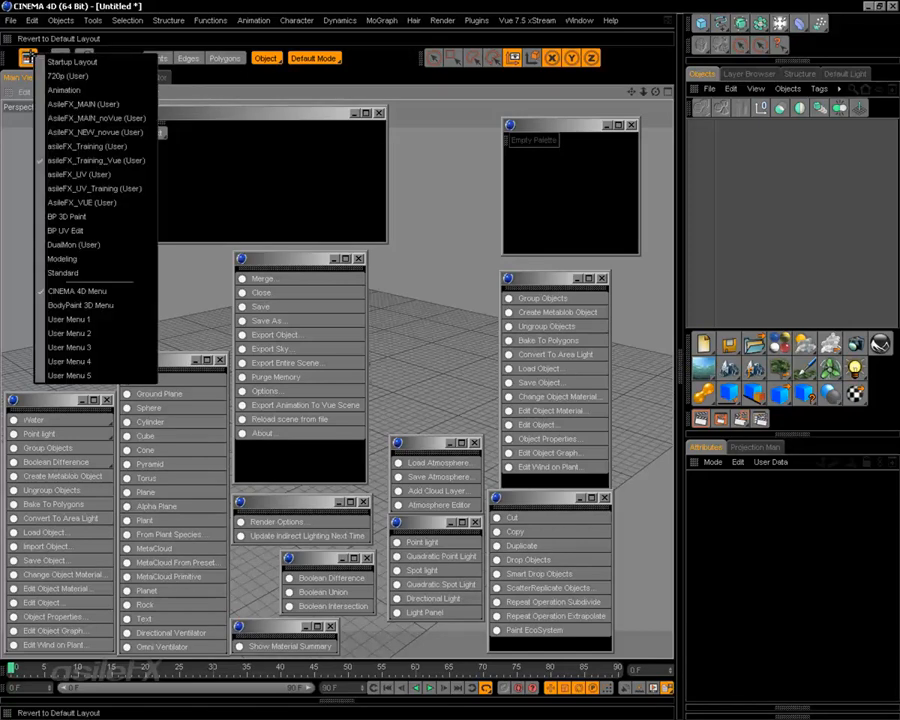
pyautogui.click(237, 3)
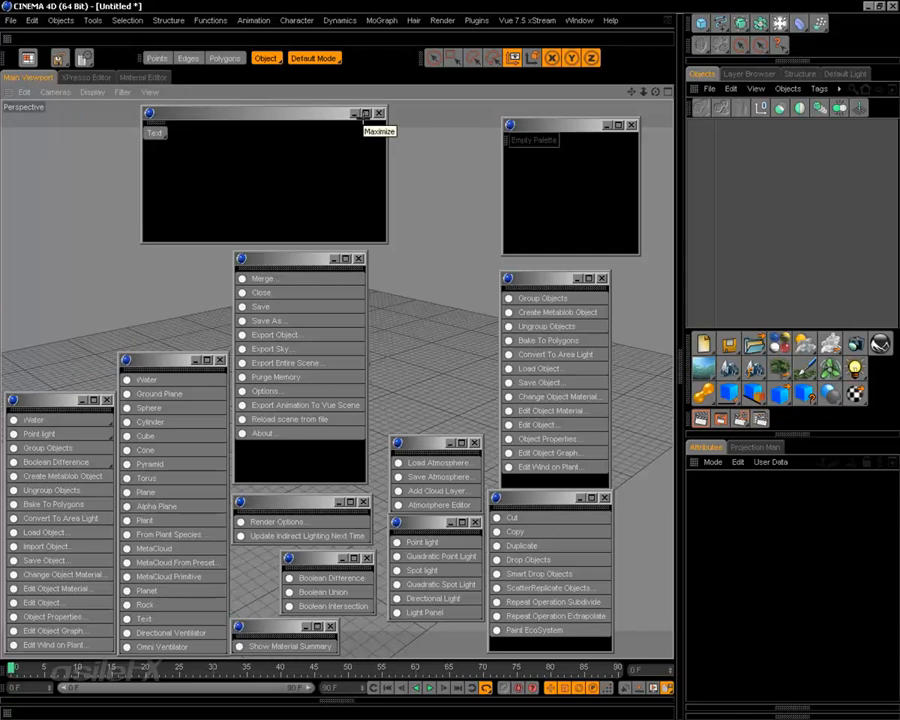
# Open the Script Manager, look through its list of Vue command scripts, and move its window clear of the Text palette
pyautogui.rightClick(379, 61)
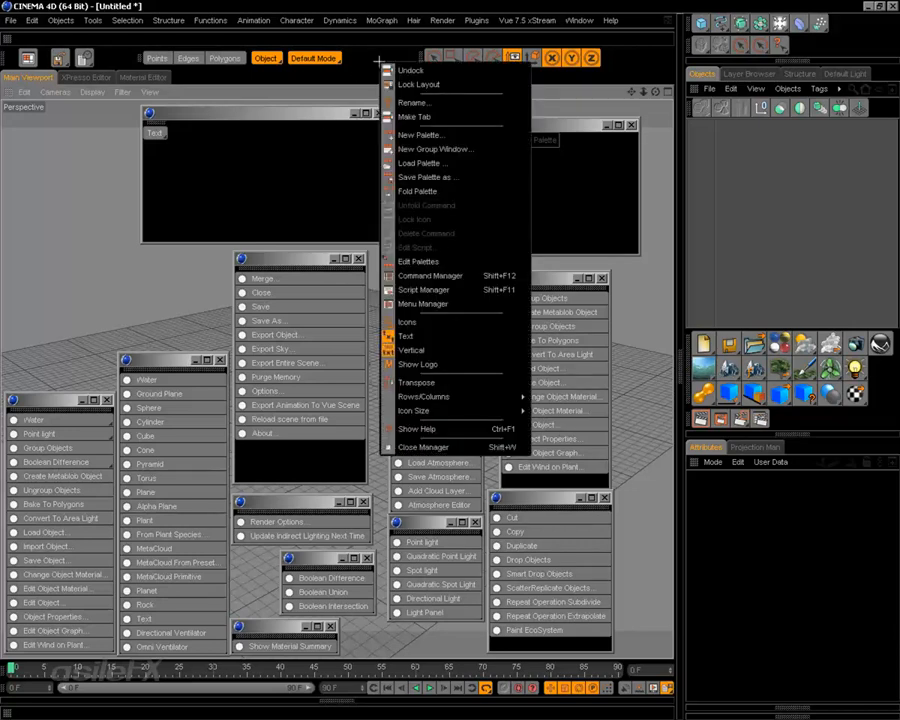
pyautogui.click(466, 288)
pyautogui.moveTo(556, 116); pyautogui.dragTo(260, 125)
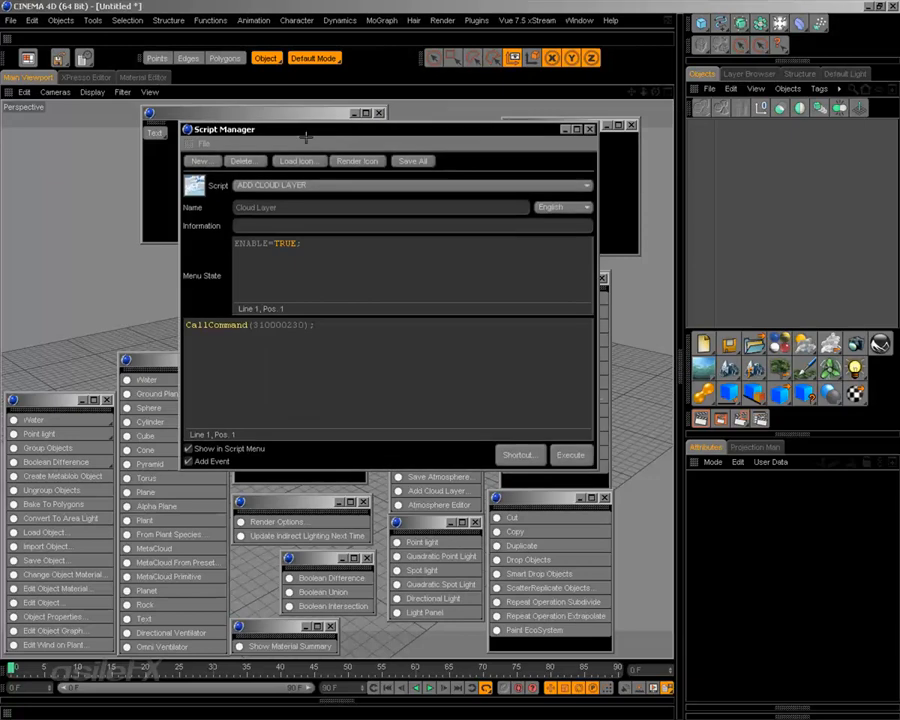
pyautogui.click(341, 186)
pyautogui.moveTo(378, 711)
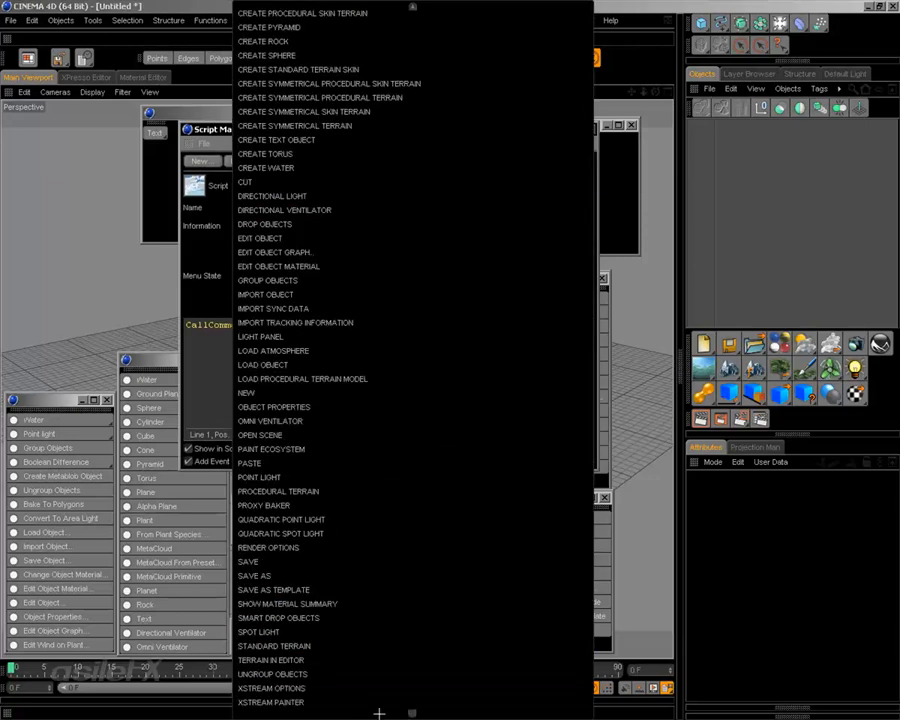
pyautogui.moveTo(412, 6)
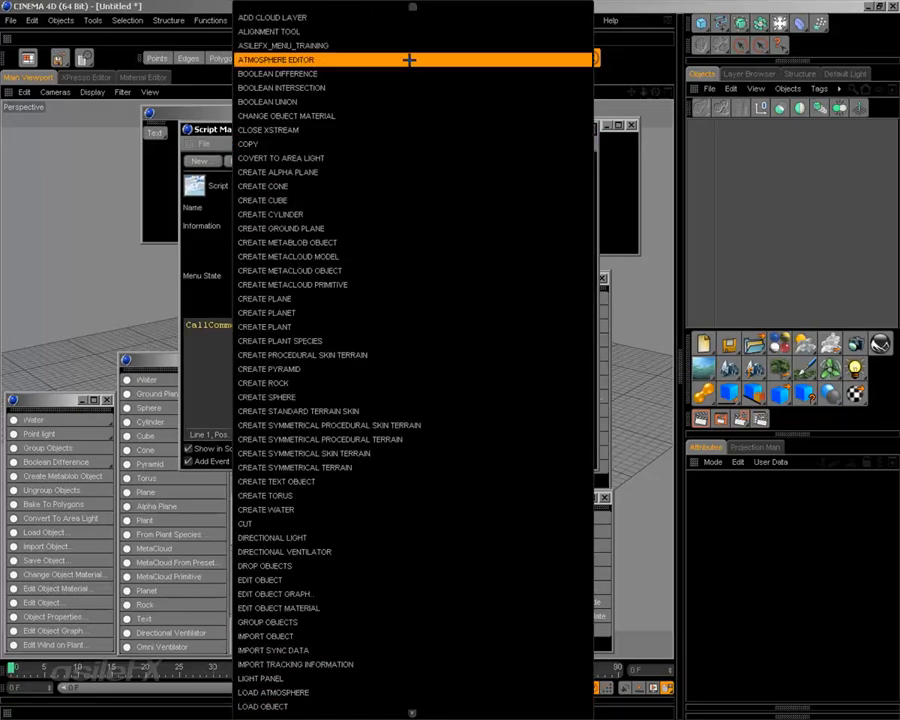
pyautogui.click(205, 131)
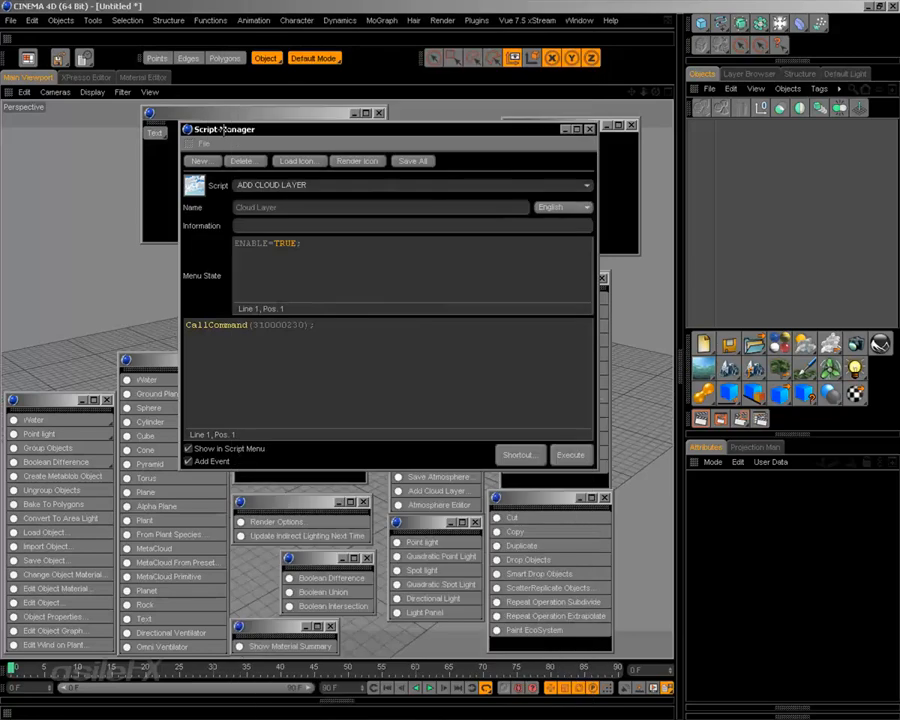
pyautogui.moveTo(222, 129); pyautogui.dragTo(353, 131)
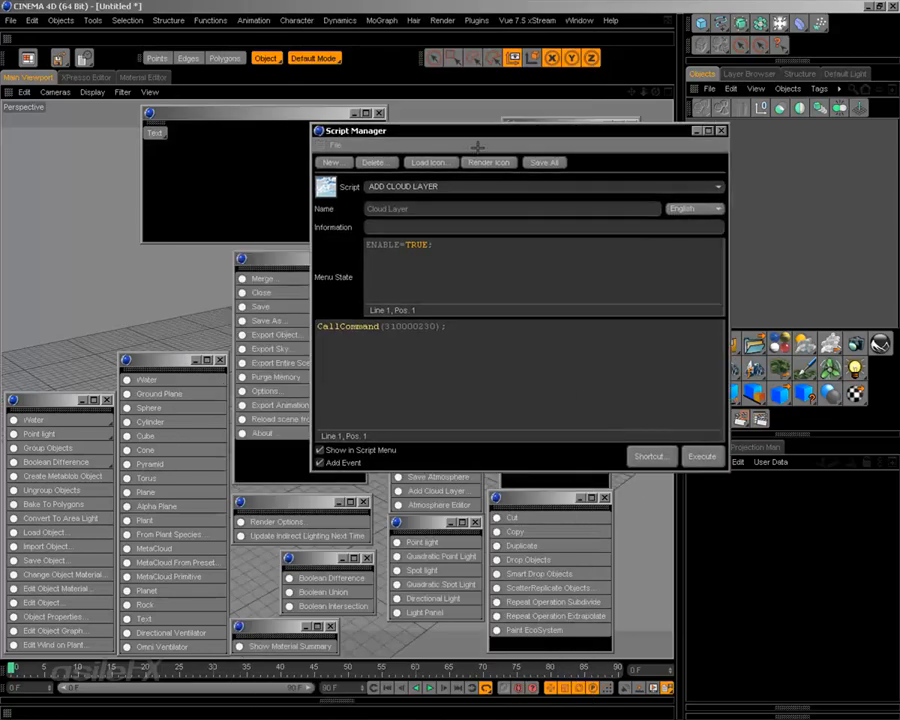
# Move the Script Manager aside, open the Command Manager, and sort its commands by plugin
pyautogui.moveTo(489, 133); pyautogui.dragTo(180, 100)
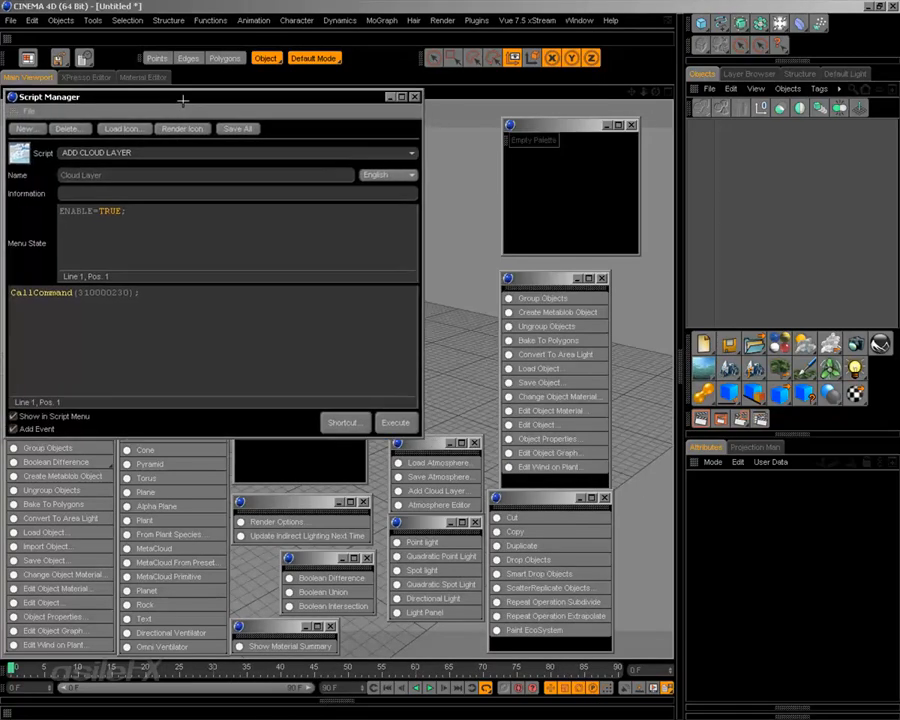
pyautogui.rightClick(389, 64)
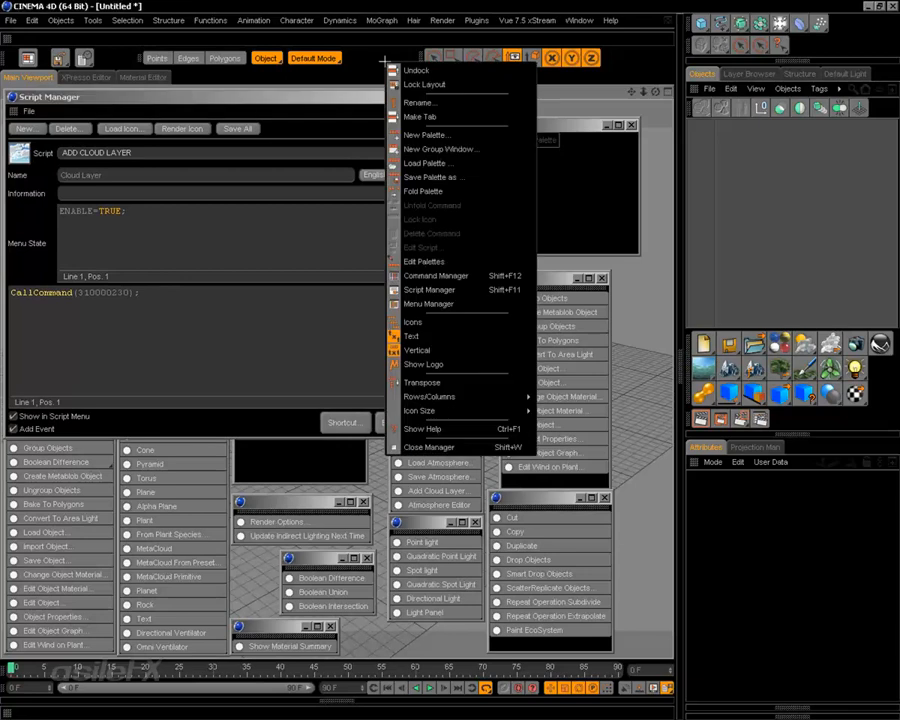
pyautogui.click(484, 275)
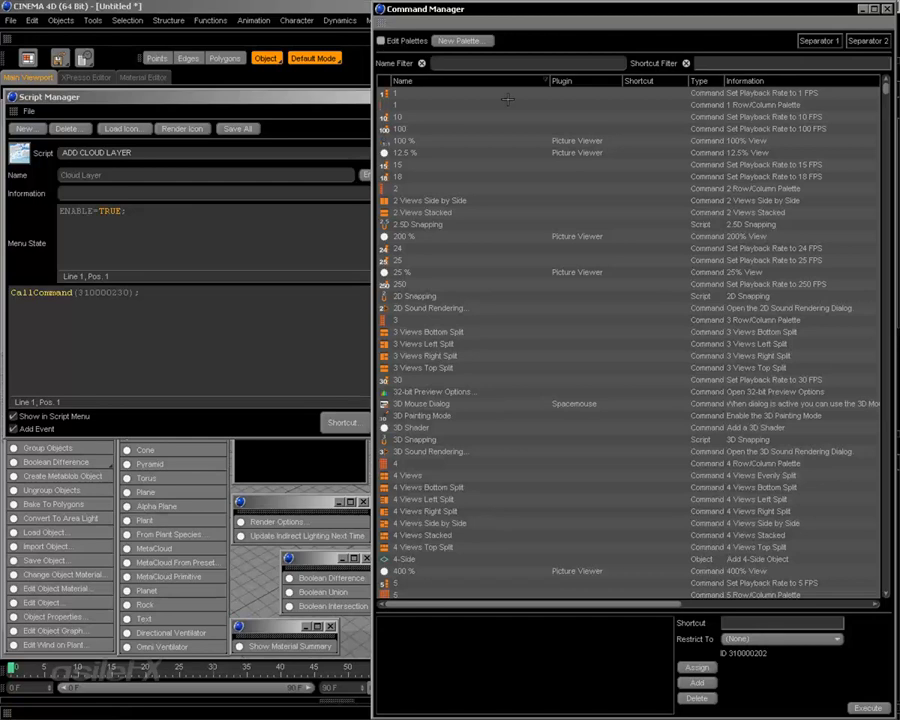
pyautogui.click(578, 80)
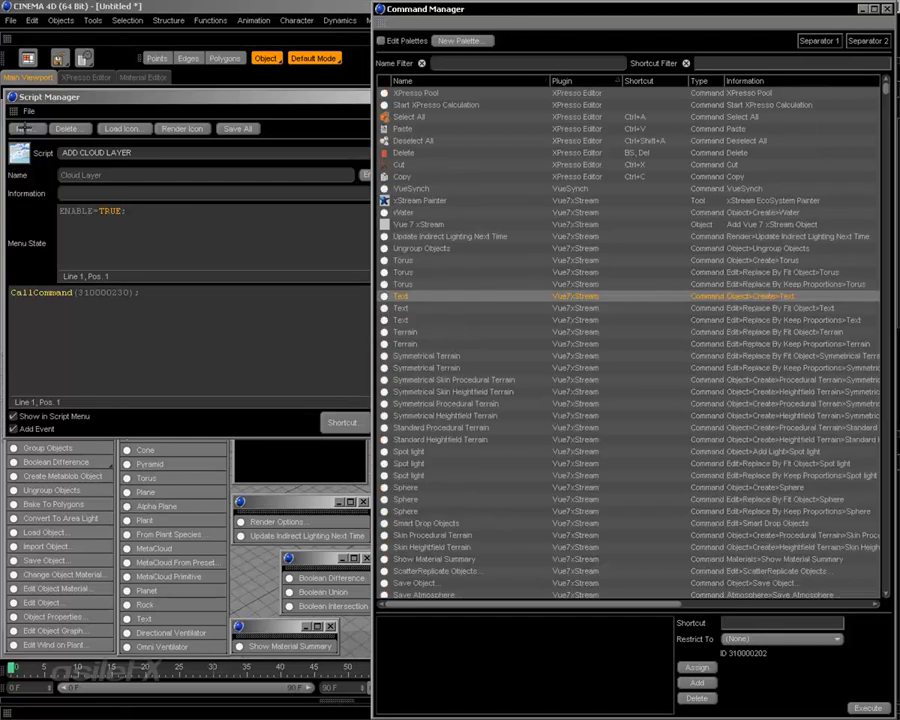
# Create a new script named Random in the Script Manager
pyautogui.click(24, 128)
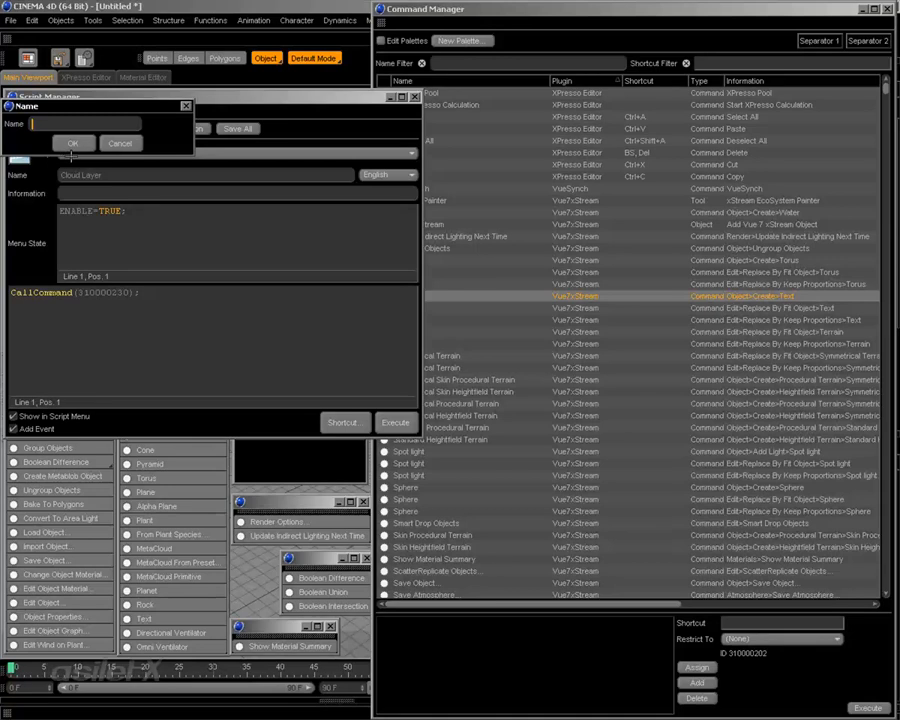
pyautogui.write('Random')
pyautogui.press('Return')
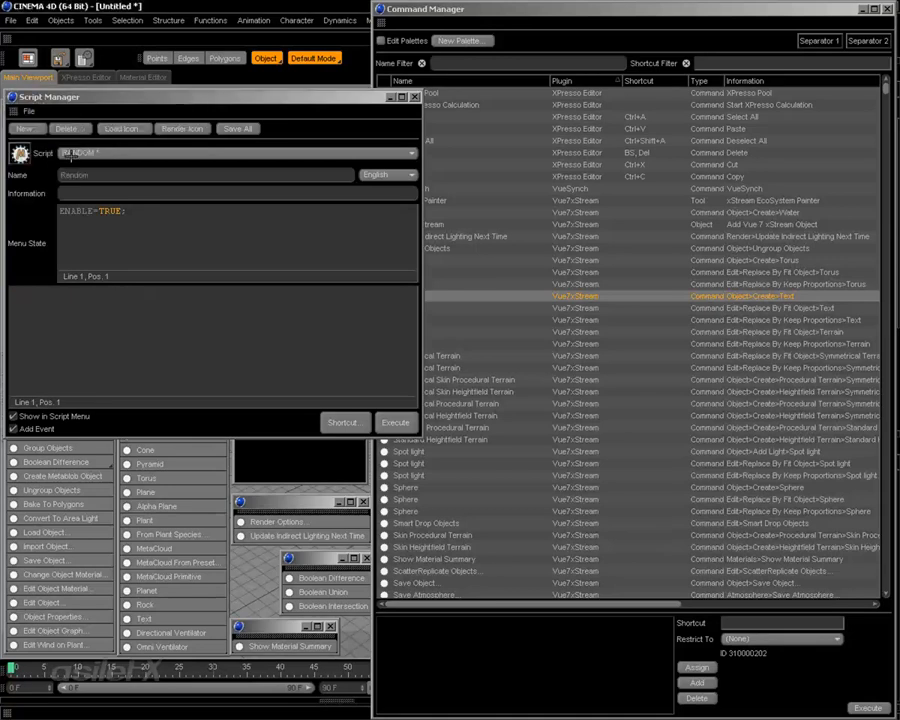
# Find the Vue7xStream Object>Create>Sphere command in the plugin-sorted list and insert its call into the Random script's code
pyautogui.click(573, 11)
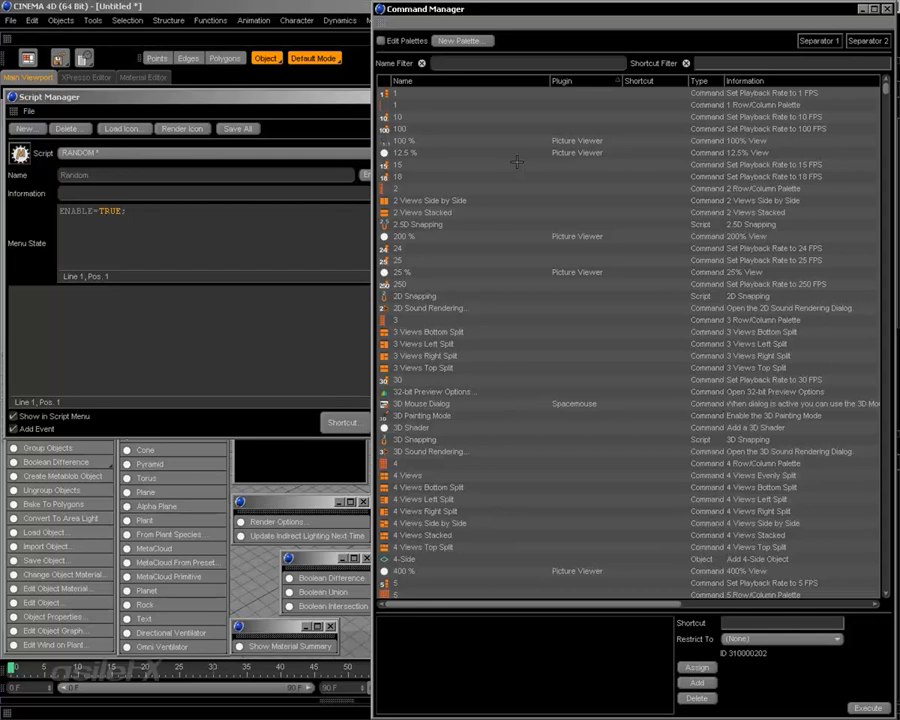
pyautogui.click(562, 81)
pyautogui.click(562, 81)
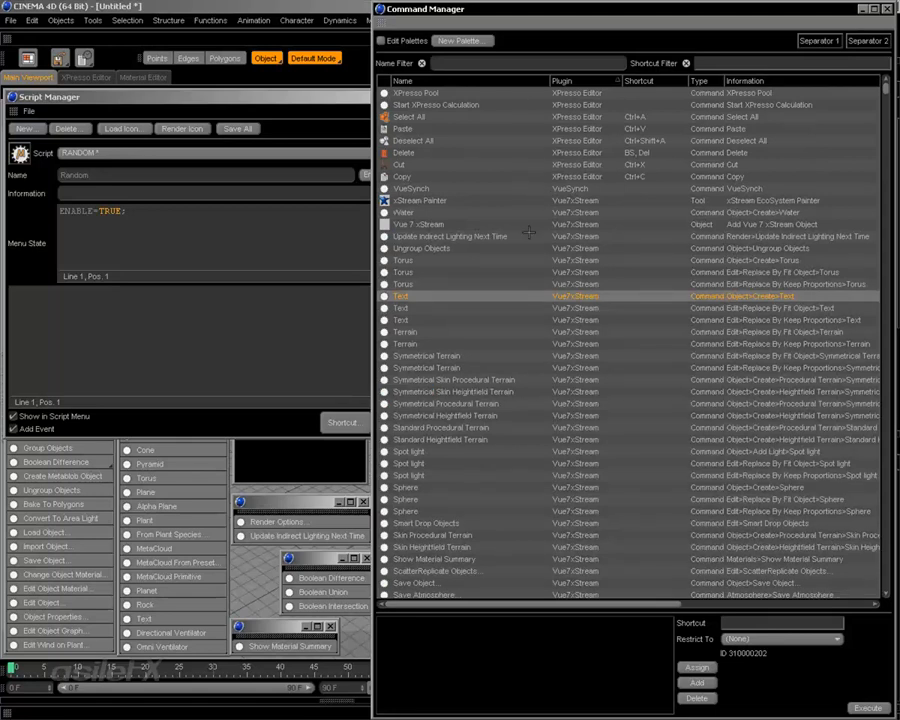
pyautogui.scroll(-7, 520, 421)
pyautogui.scroll(7, 520, 421)
pyautogui.scroll(-2, 566, 463)
pyautogui.scroll(-5, 566, 463)
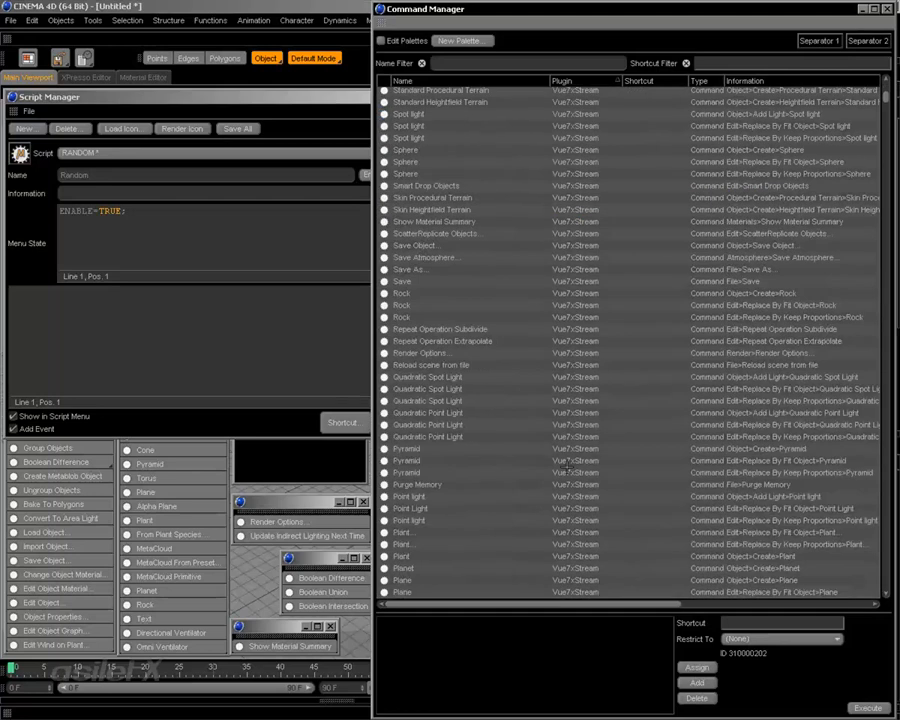
pyautogui.scroll(-7, 566, 455)
pyautogui.scroll(12, 568, 450)
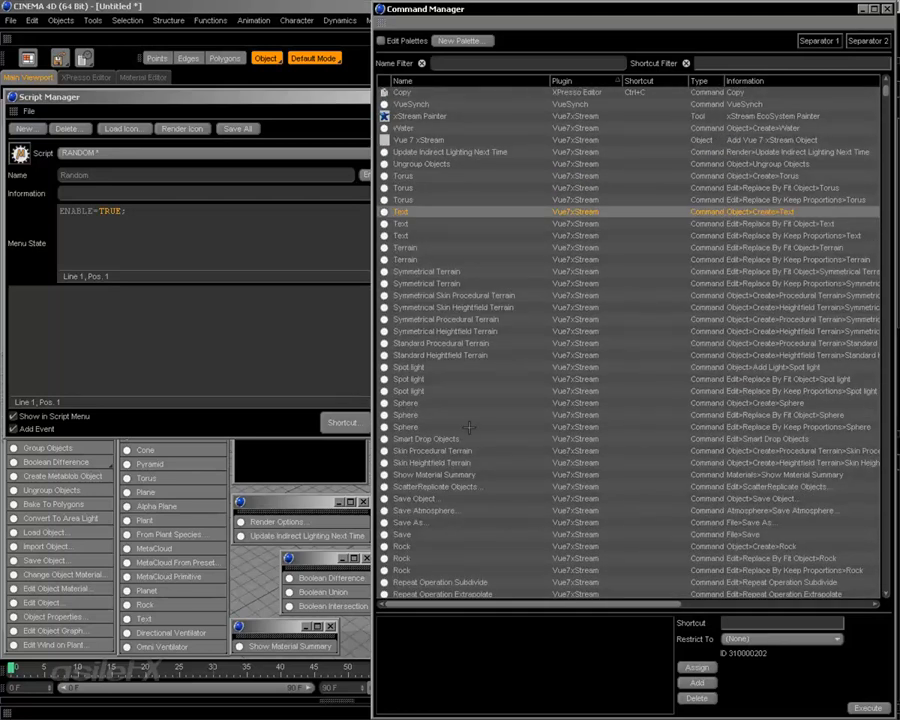
pyautogui.click(469, 426)
pyautogui.click(474, 402)
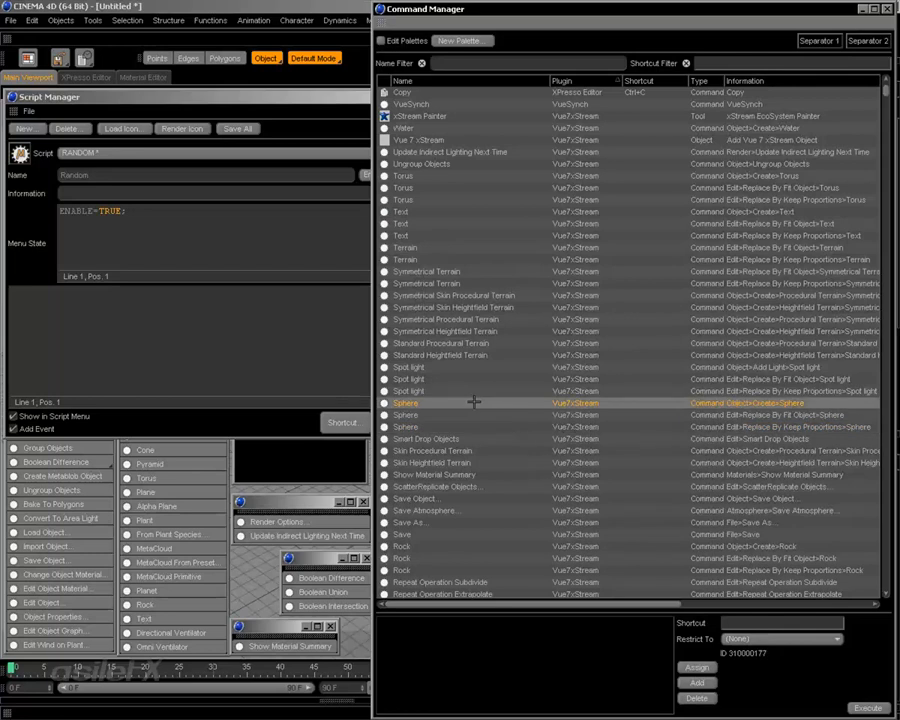
pyautogui.moveTo(474, 402); pyautogui.dragTo(20, 292)
pyautogui.click(202, 329)
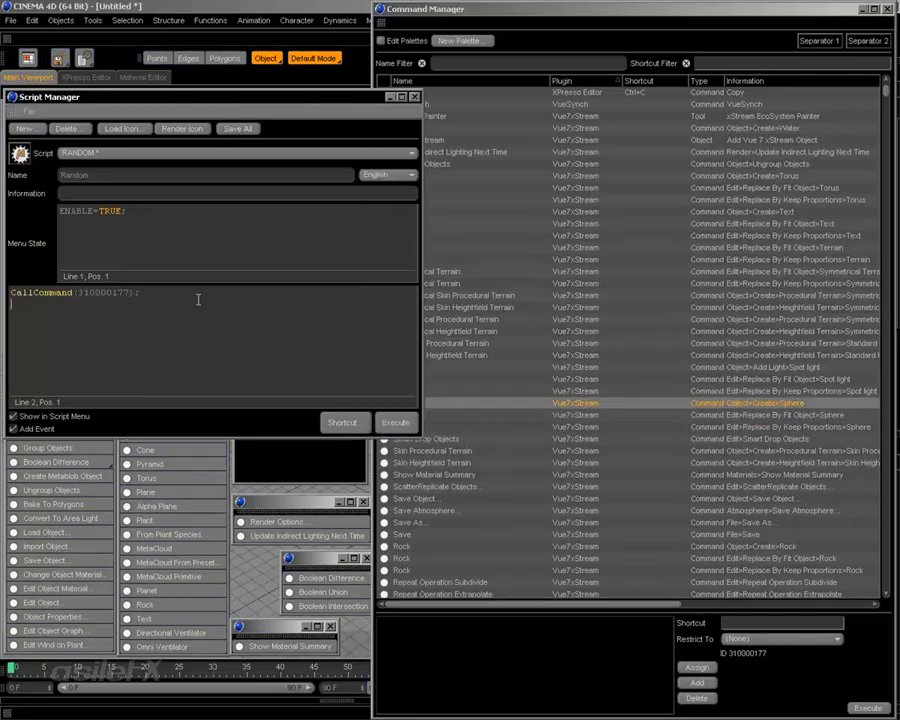
# Inspect the Sphere command ID in the Random script's code, and close the Script Manager
pyautogui.click(52, 292)
pyautogui.moveTo(127, 293); pyautogui.dragTo(76, 297)
pyautogui.click(181, 295)
pyautogui.click(240, 130)
pyautogui.click(415, 97)
# Move the Command Manager below the main menu and look through the list of user scripts
pyautogui.moveTo(418, 9); pyautogui.dragTo(404, 62)
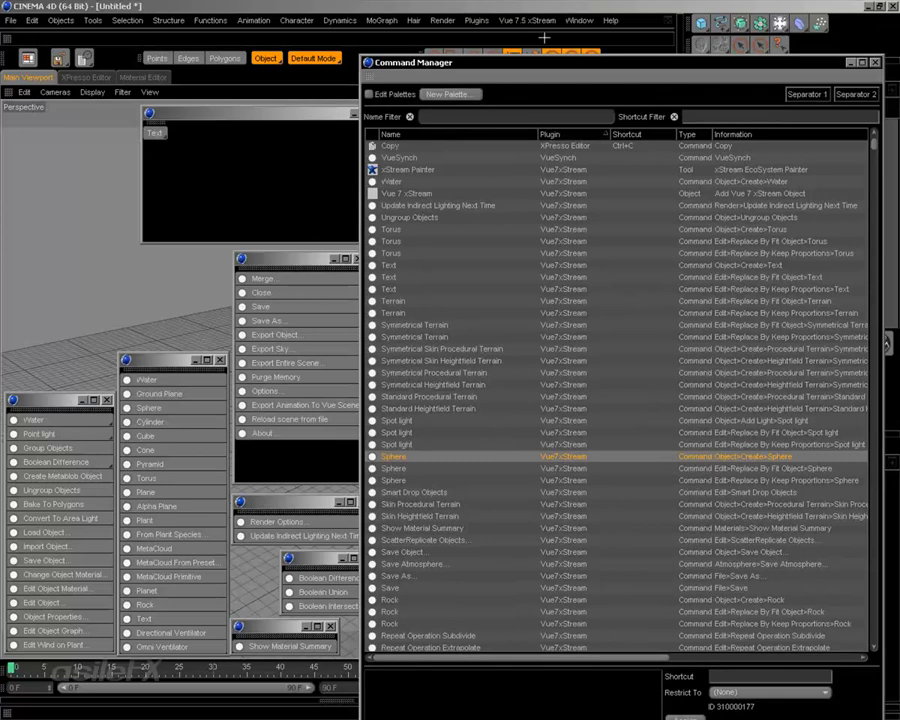
pyautogui.click(476, 20)
pyautogui.moveTo(505, 60)
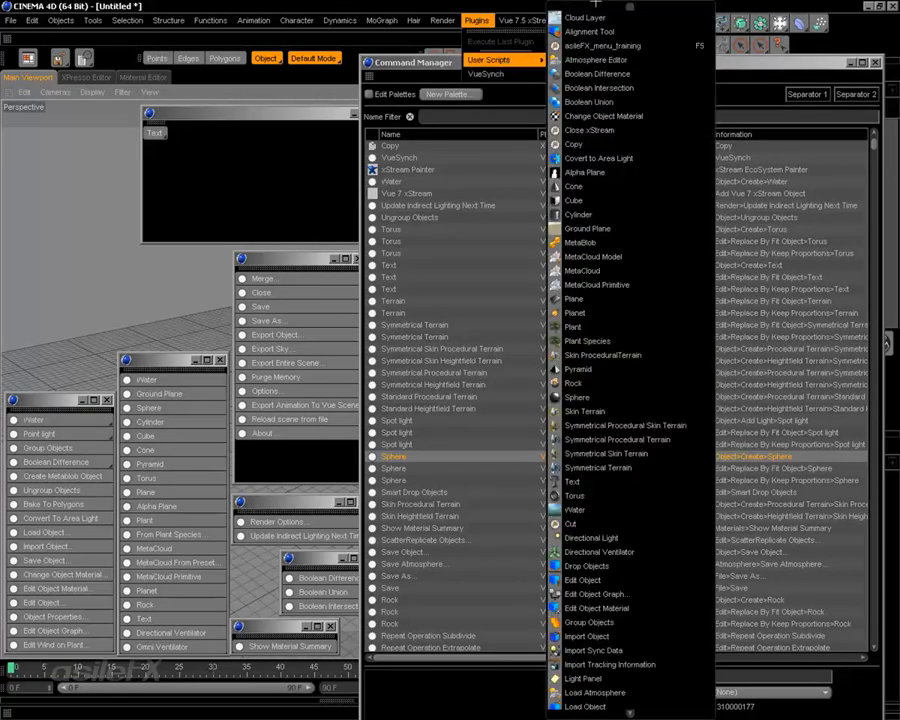
pyautogui.click(417, 65)
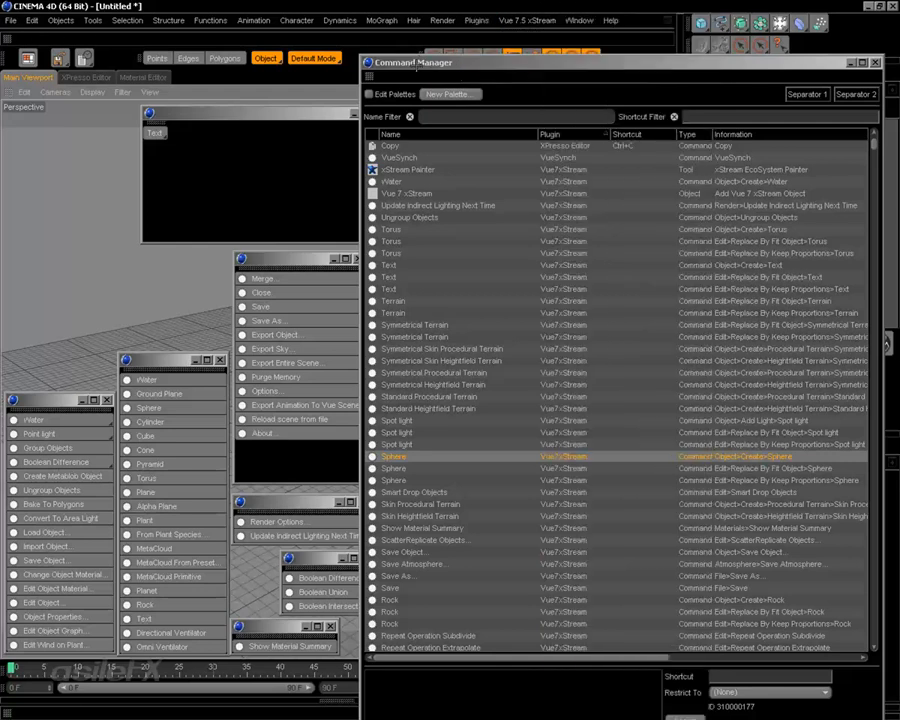
# Reopen the Script Manager and place the Random script above the Text entry in the custom palette
pyautogui.rightClick(320, 59)
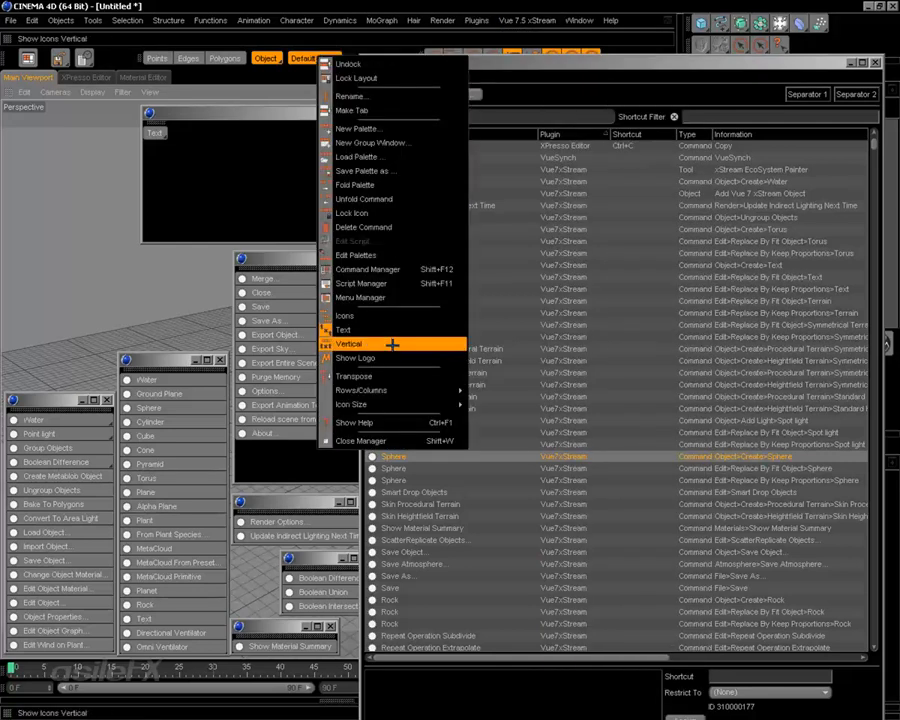
pyautogui.click(360, 283)
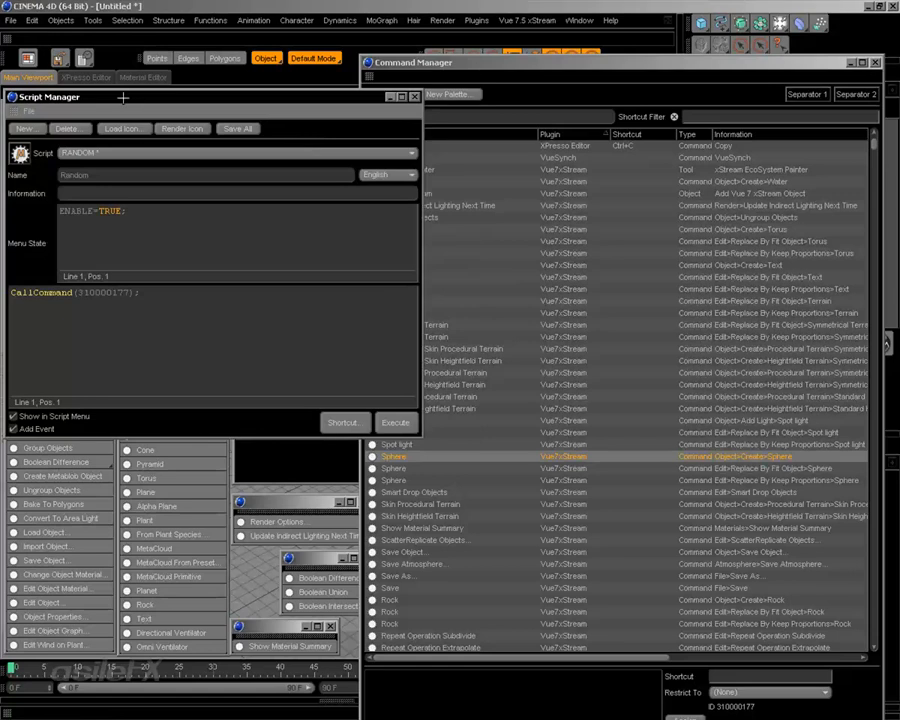
pyautogui.moveTo(176, 68); pyautogui.dragTo(498, 127)
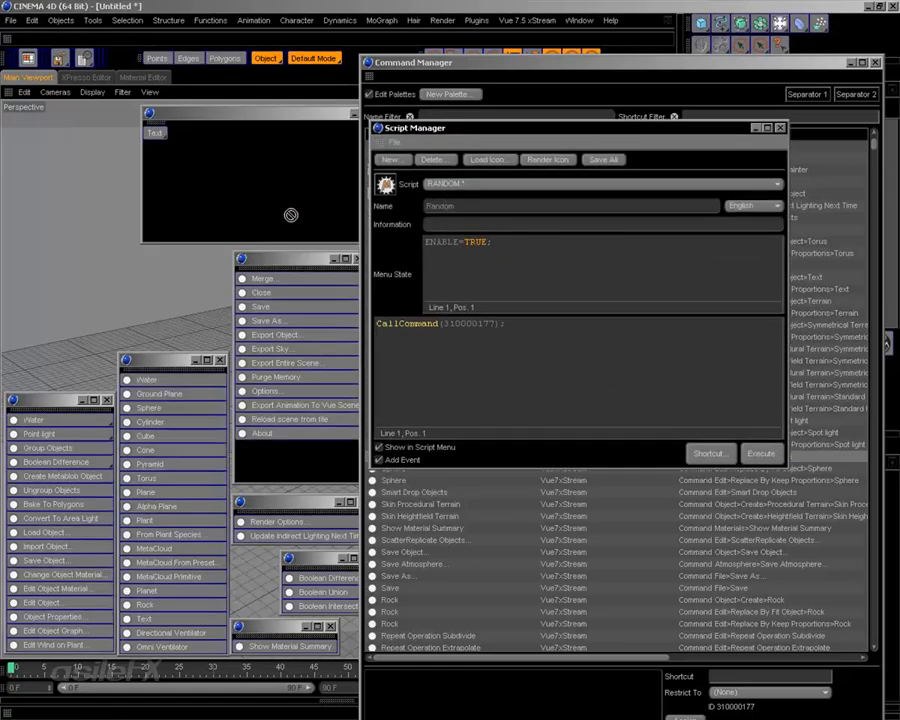
pyautogui.moveTo(202, 145); pyautogui.dragTo(163, 133)
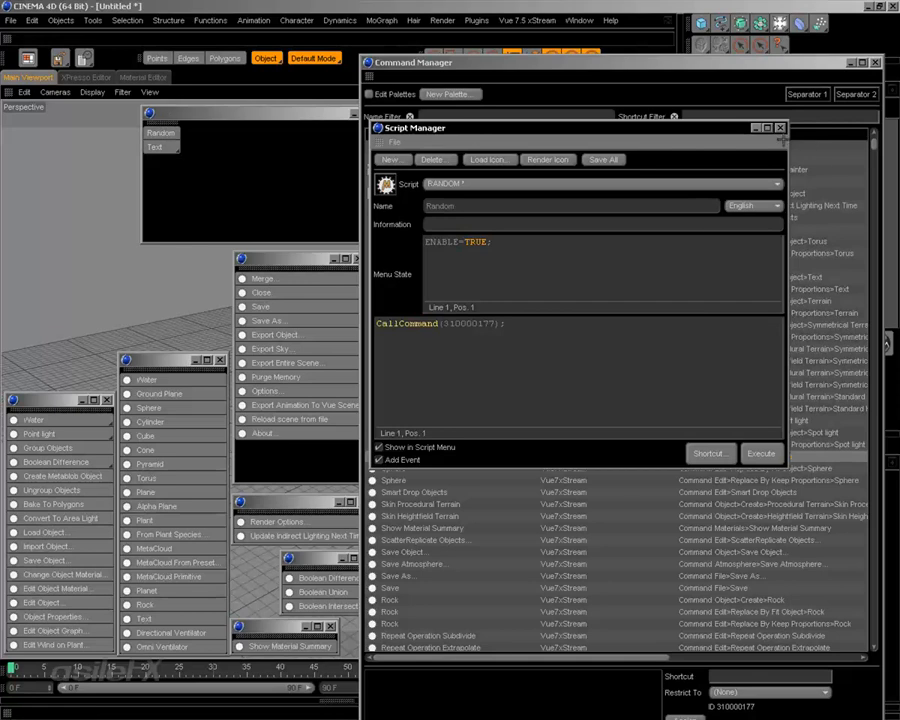
# Close the Script Manager and Command Manager, and reposition the palette holding Random and Text over the viewport
pyautogui.click(781, 127)
pyautogui.click(874, 62)
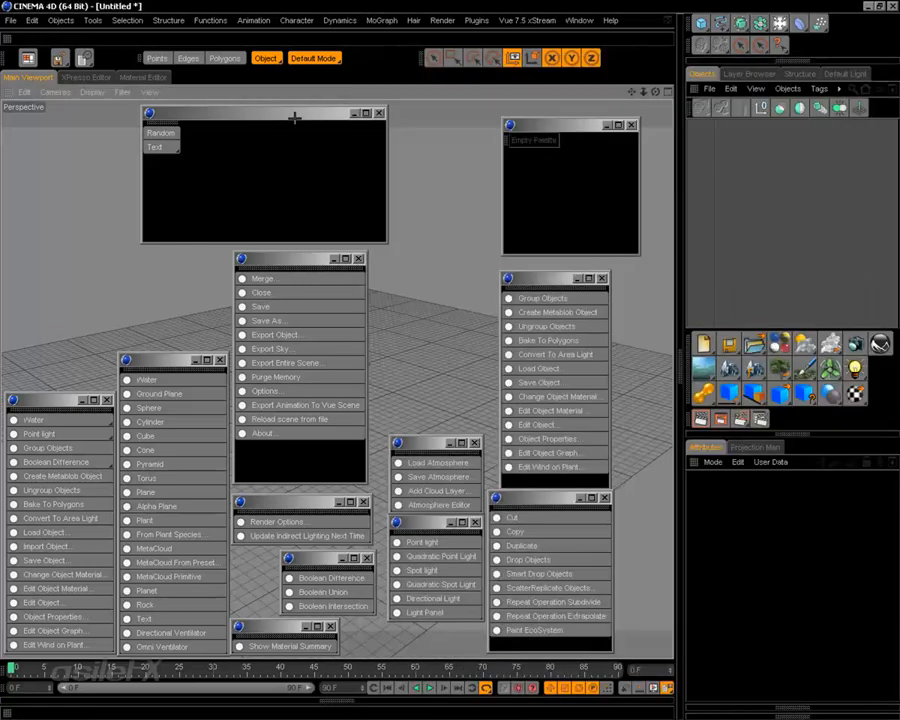
pyautogui.moveTo(289, 117); pyautogui.dragTo(329, 113)
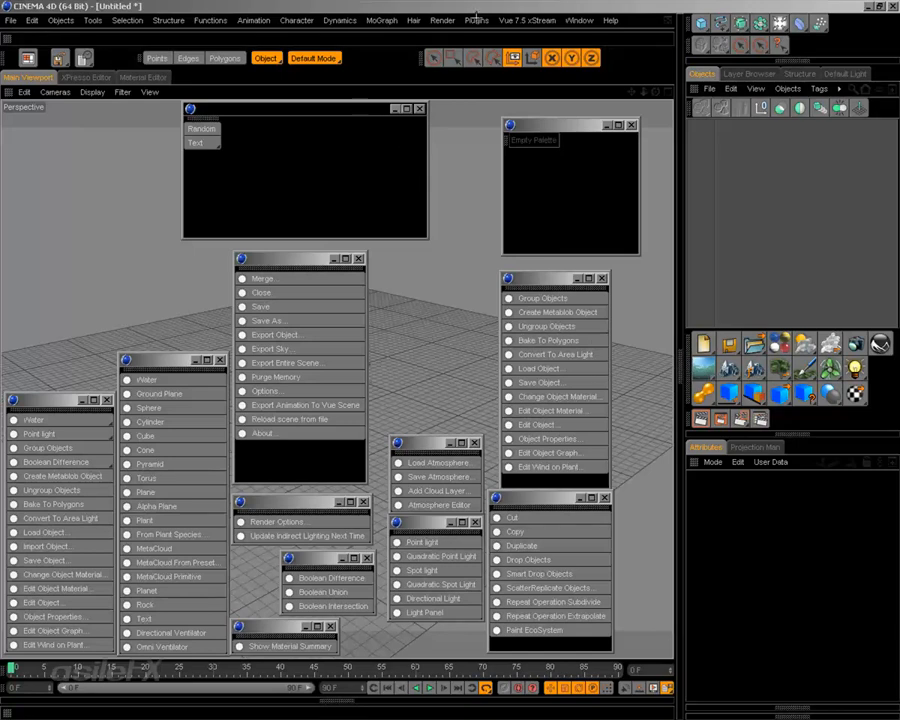
# Open the Menu Manager and look through its list of editable menus
pyautogui.click(580, 20)
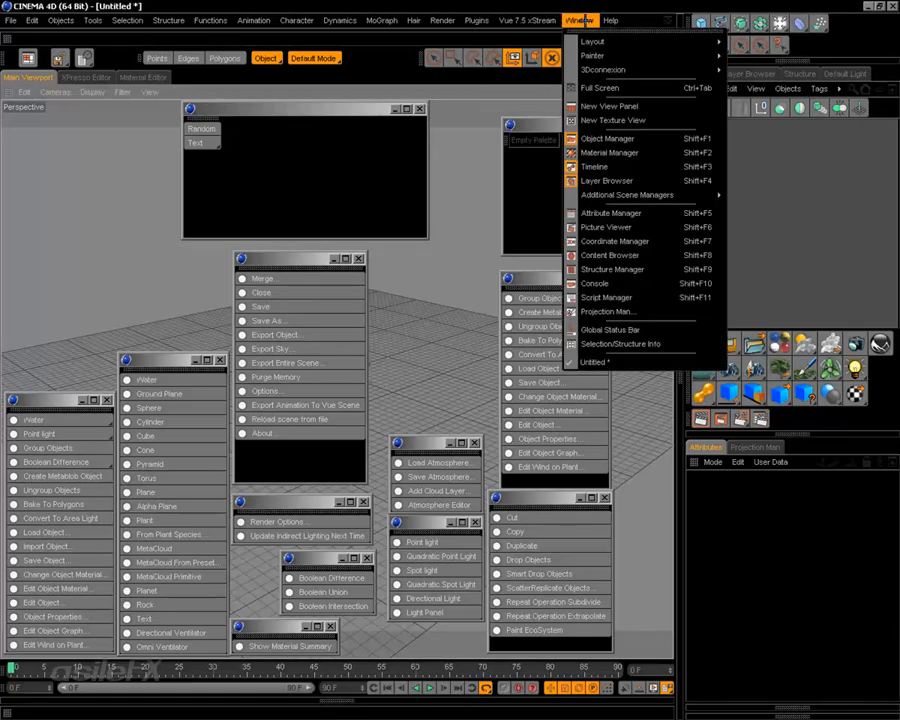
pyautogui.moveTo(607, 42)
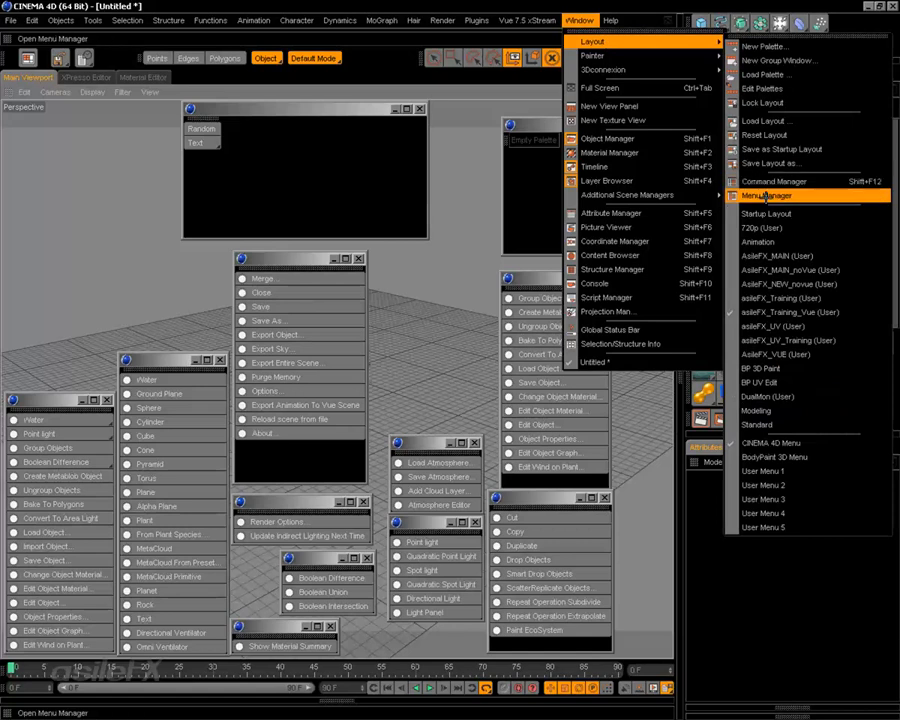
pyautogui.click(766, 196)
pyautogui.click(472, 140)
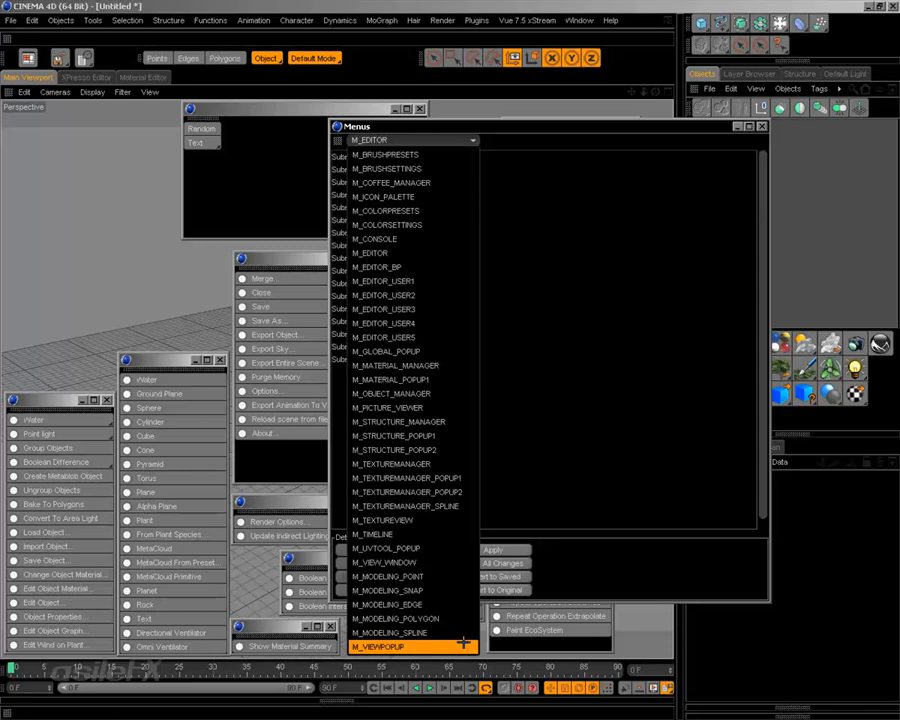
pyautogui.click(505, 128)
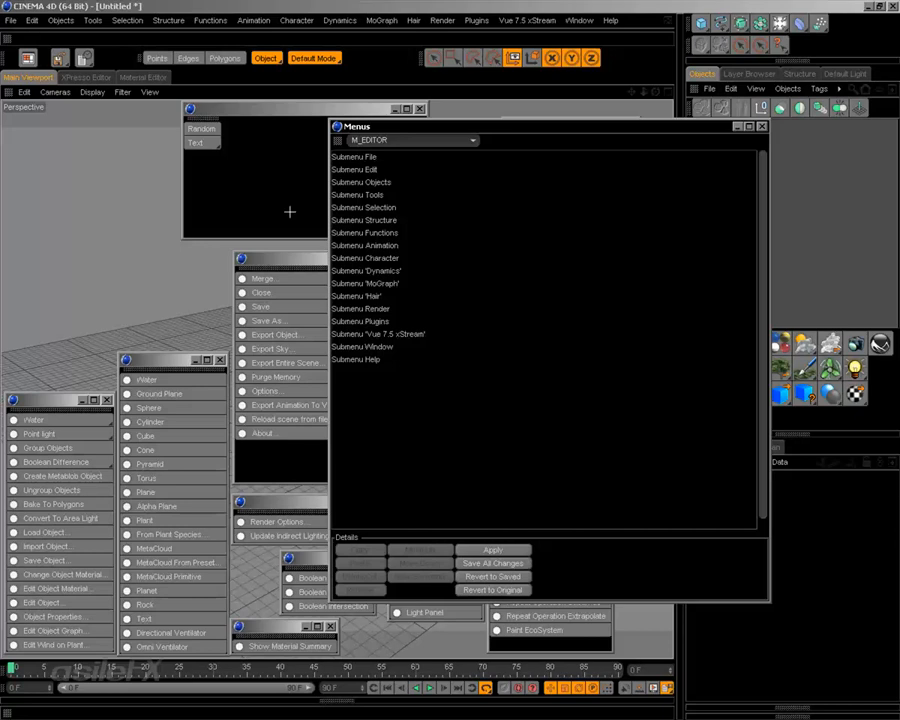
# Check the viewport's context menu, and load its M_VIEWPOPUP definition in the Menu Manager
pyautogui.rightClick(152, 230)
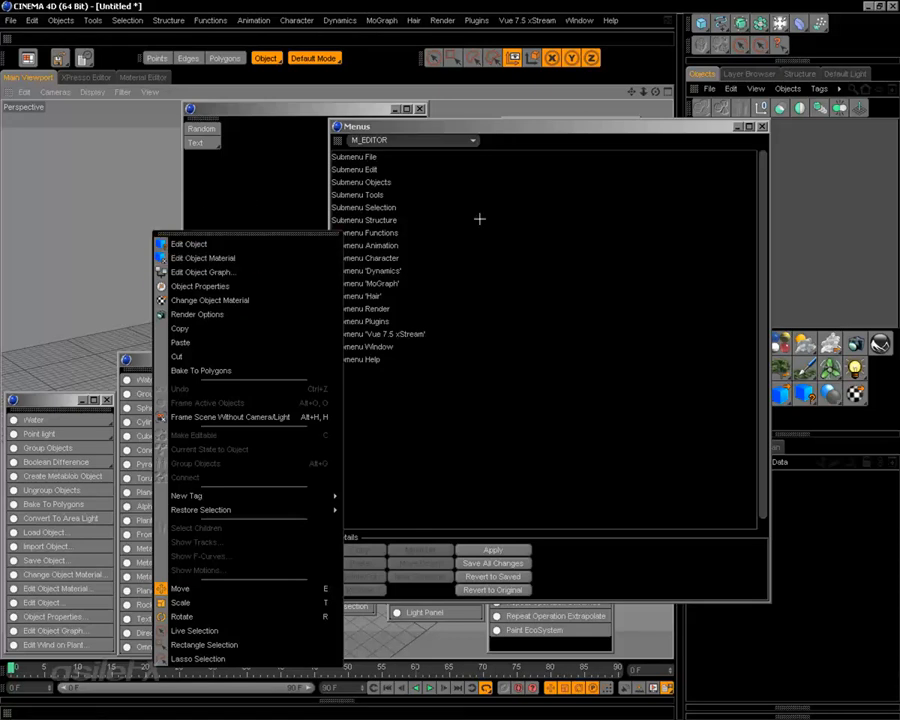
pyautogui.click(526, 124)
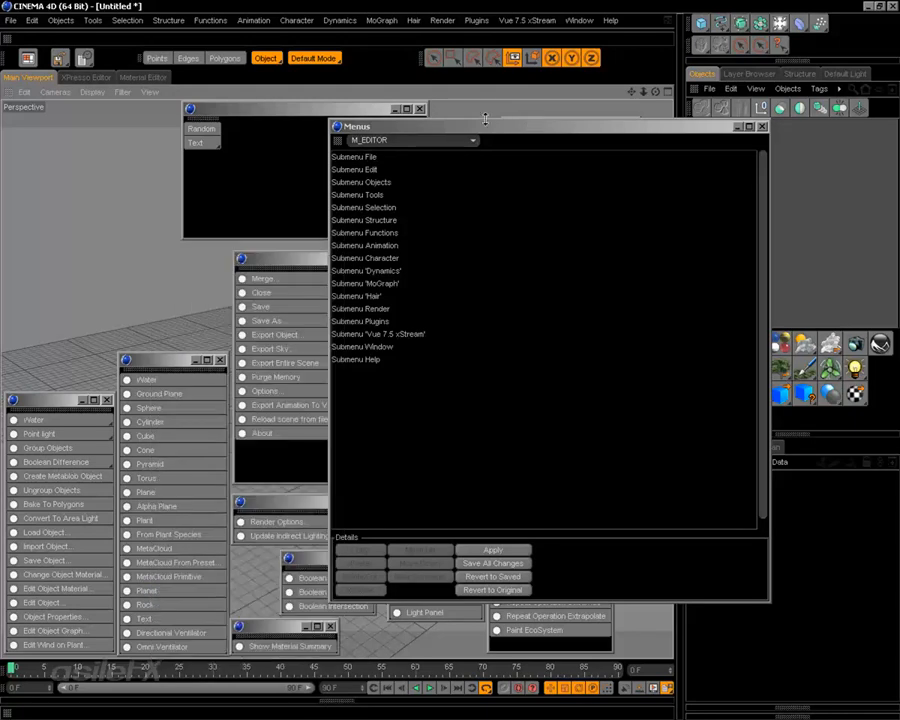
pyautogui.moveTo(526, 126); pyautogui.dragTo(468, 108)
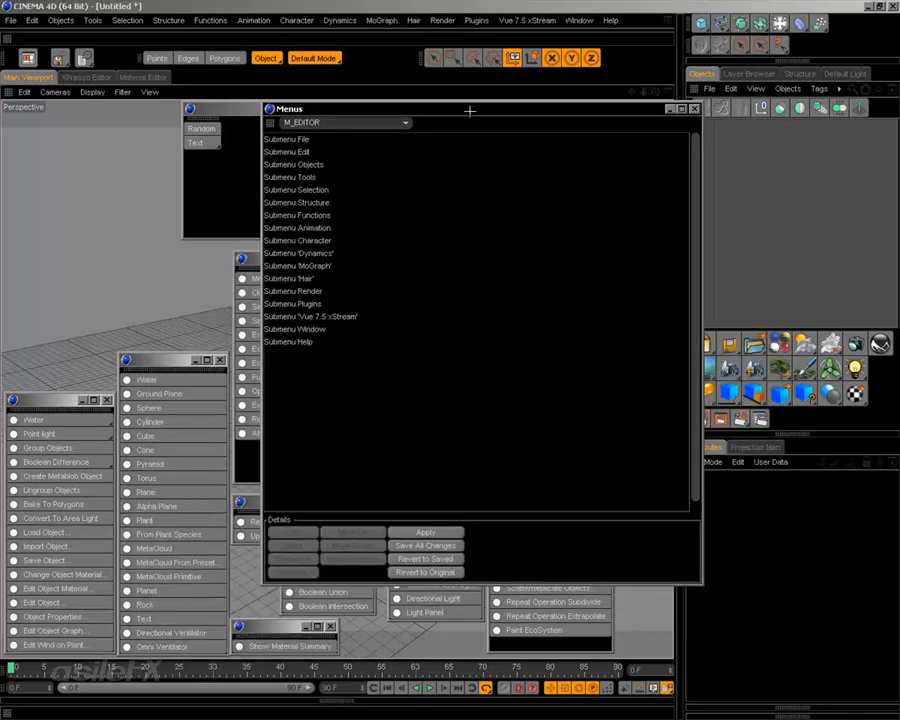
pyautogui.click(340, 122)
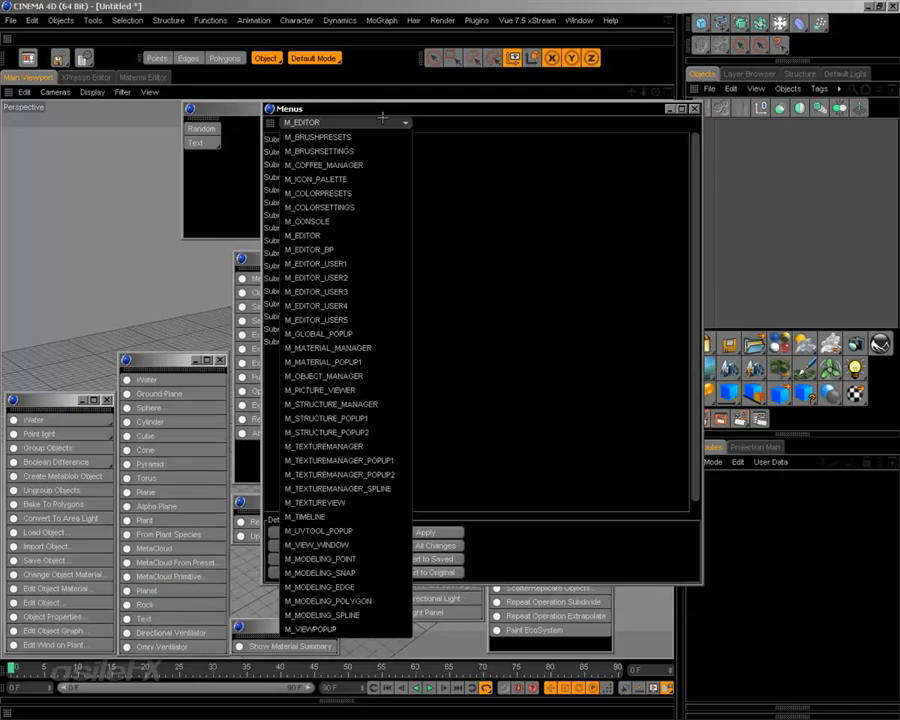
pyautogui.click(391, 628)
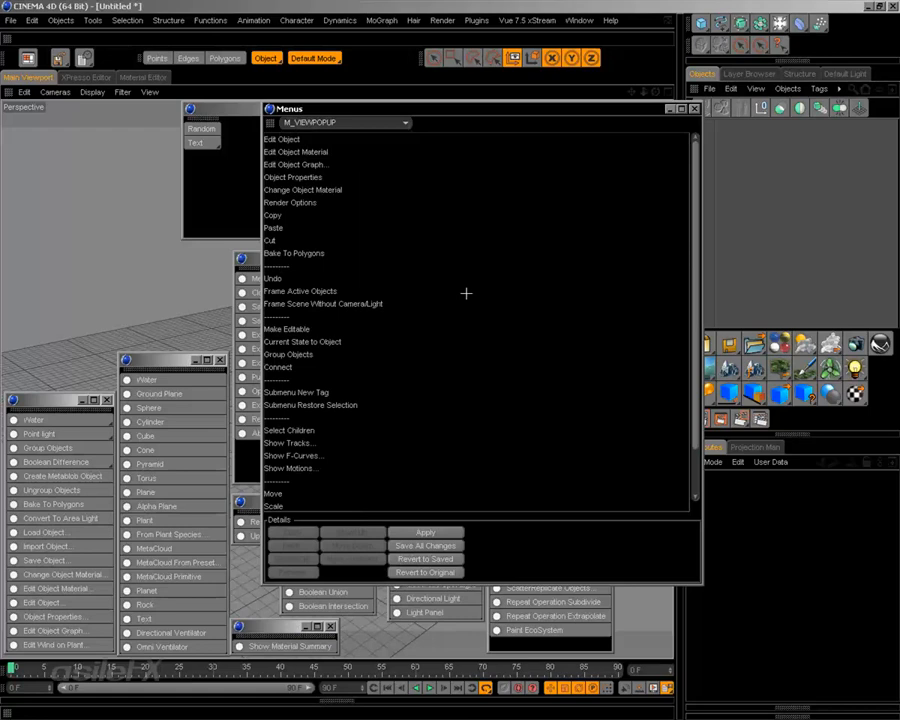
pyautogui.click(373, 122)
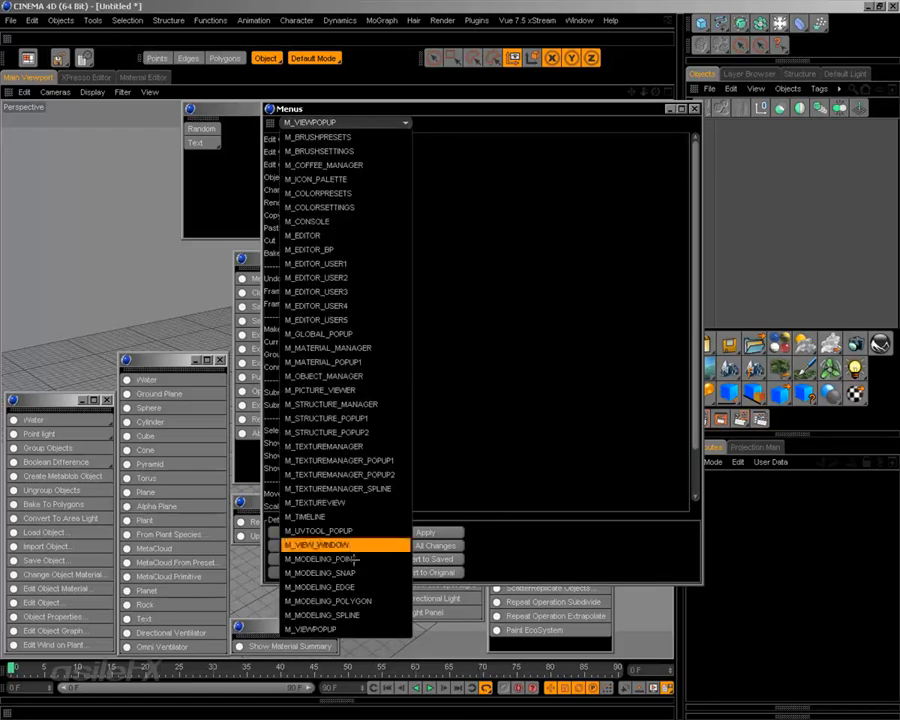
pyautogui.click(436, 105)
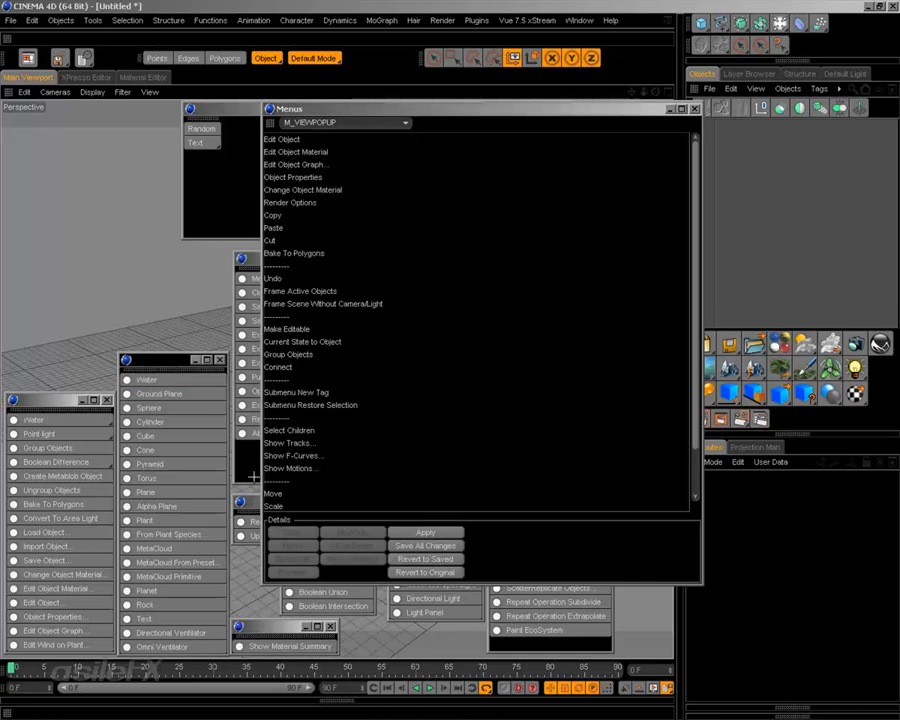
# Turn on palette editing and add the Water command above Edit Object in the M_VIEWPOPUP menu
pyautogui.rightClick(150, 436)
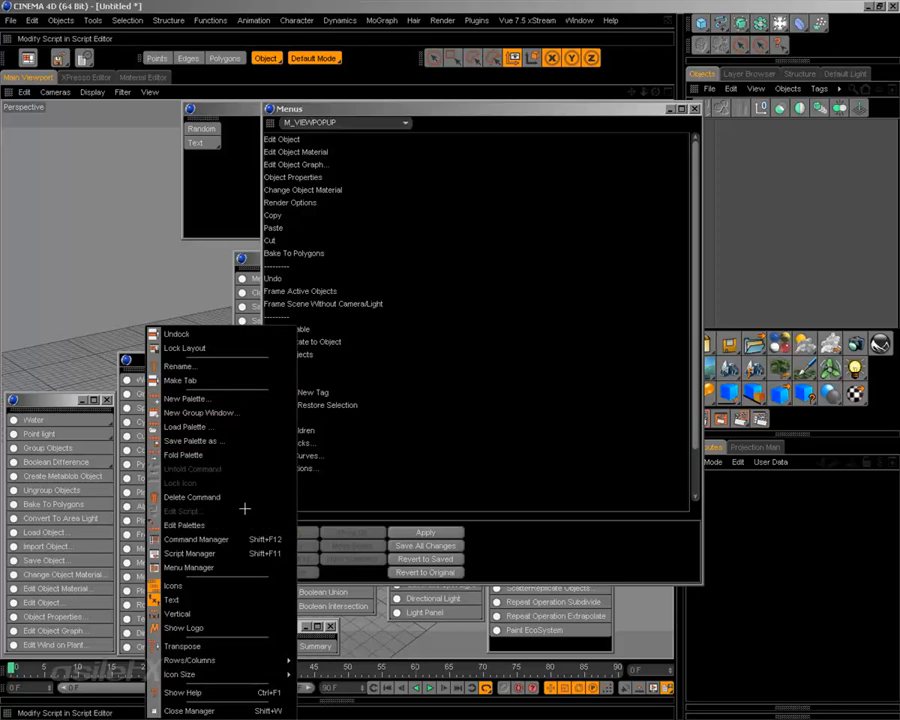
pyautogui.click(220, 525)
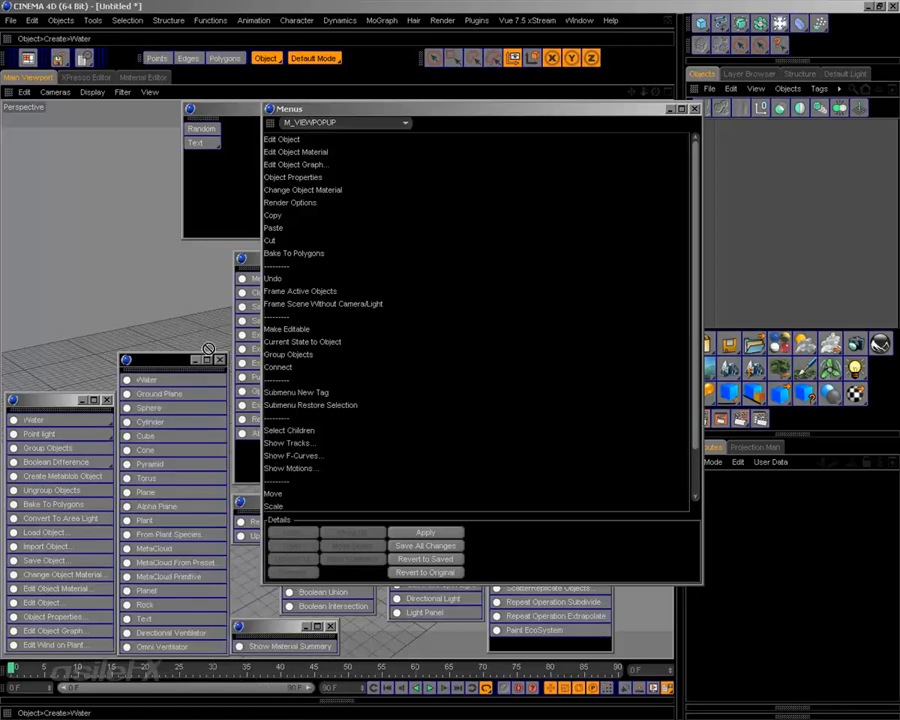
pyautogui.moveTo(209, 349); pyautogui.dragTo(311, 148)
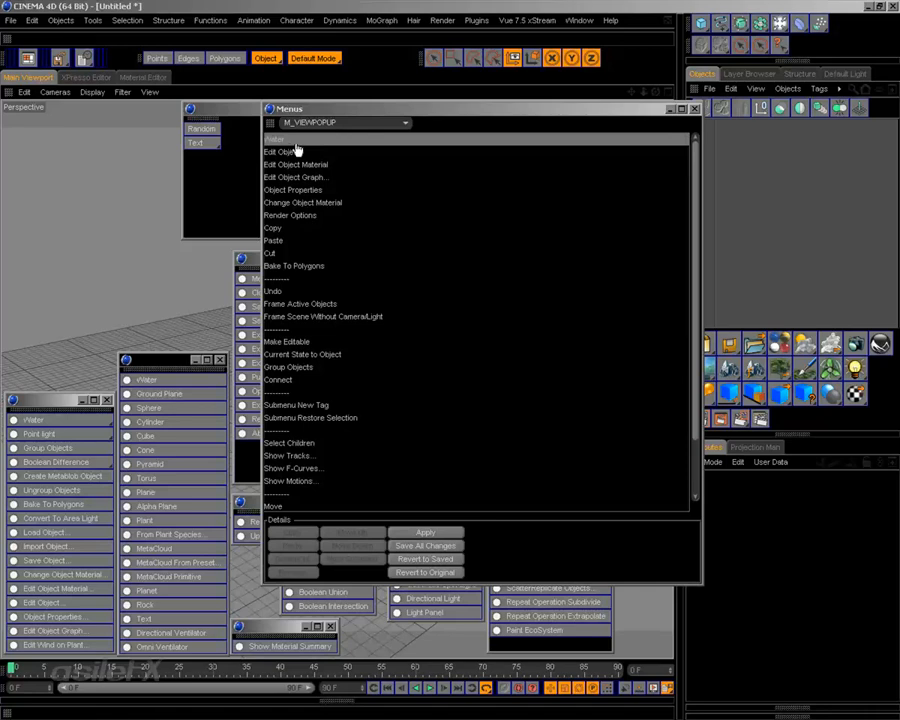
# Turn off palette editing
pyautogui.rightClick(120, 240)
pyautogui.click(98, 311)
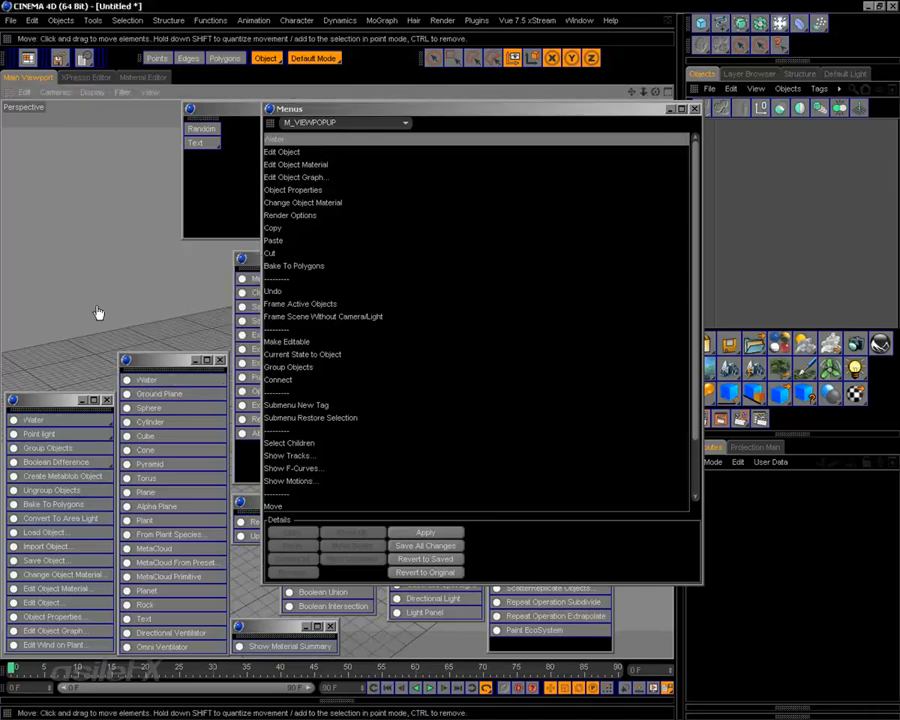
pyautogui.rightClick(150, 314)
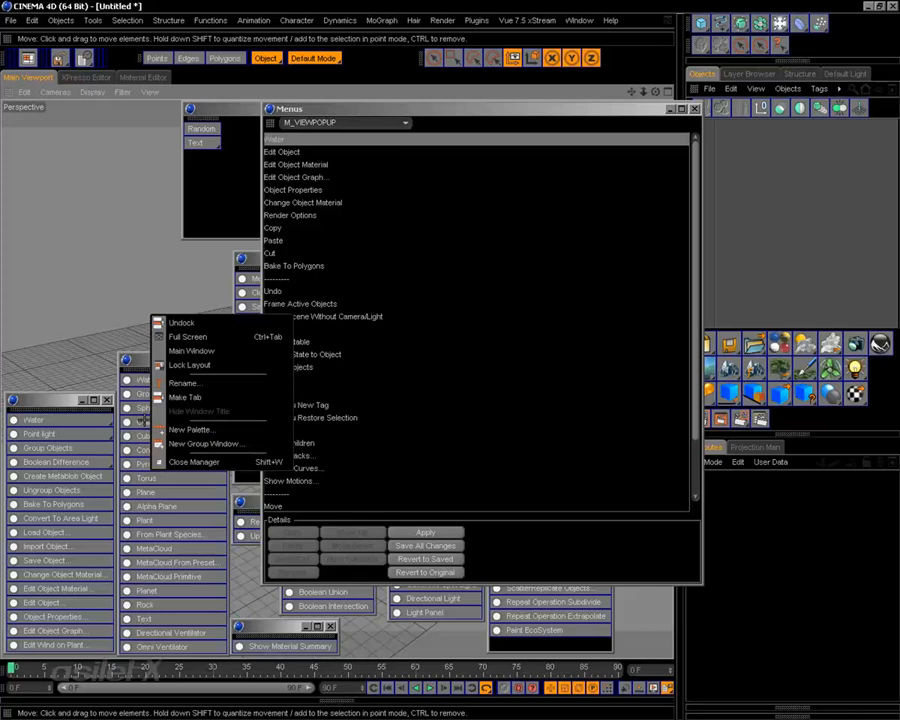
pyautogui.click(143, 416)
pyautogui.rightClick(151, 411)
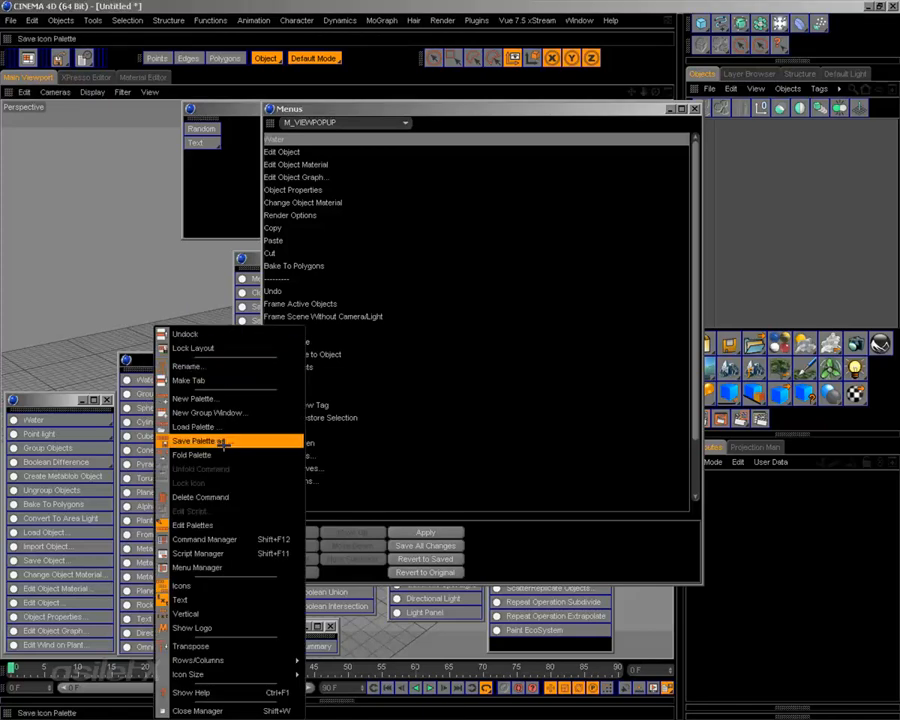
pyautogui.click(228, 525)
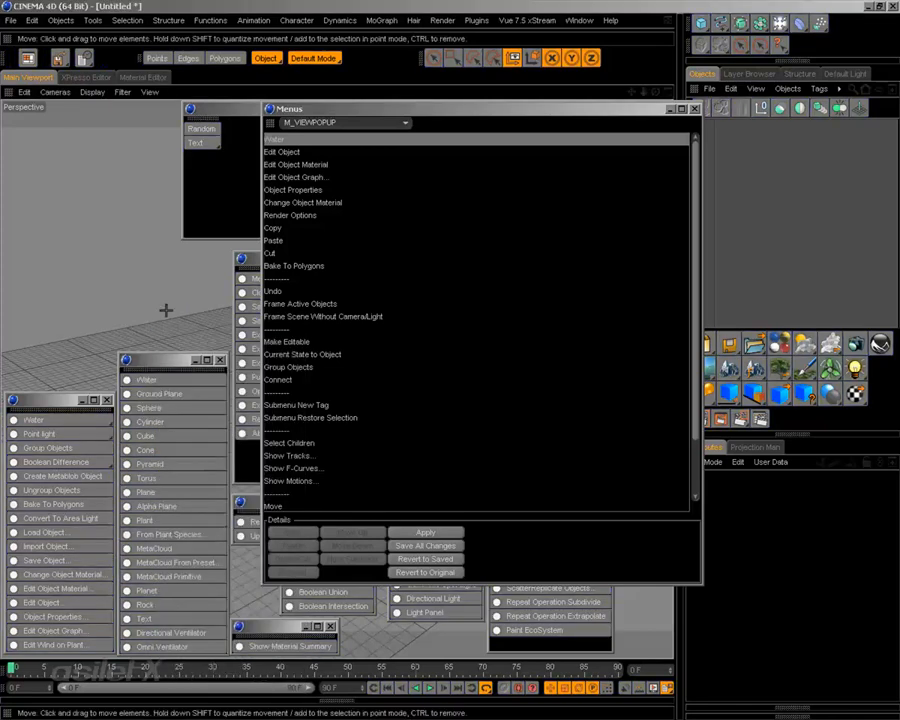
# Select Edit Object Graph in the M_VIEWPOPUP list and examine the viewport's context menu, including its New Tag submenu
pyautogui.rightClick(158, 299)
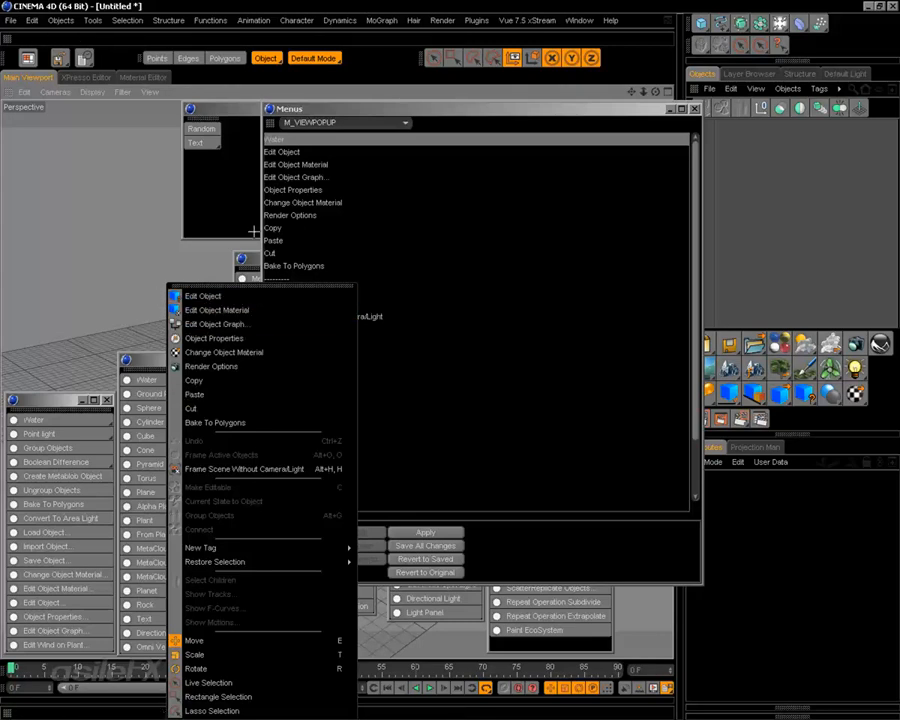
pyautogui.click(337, 110)
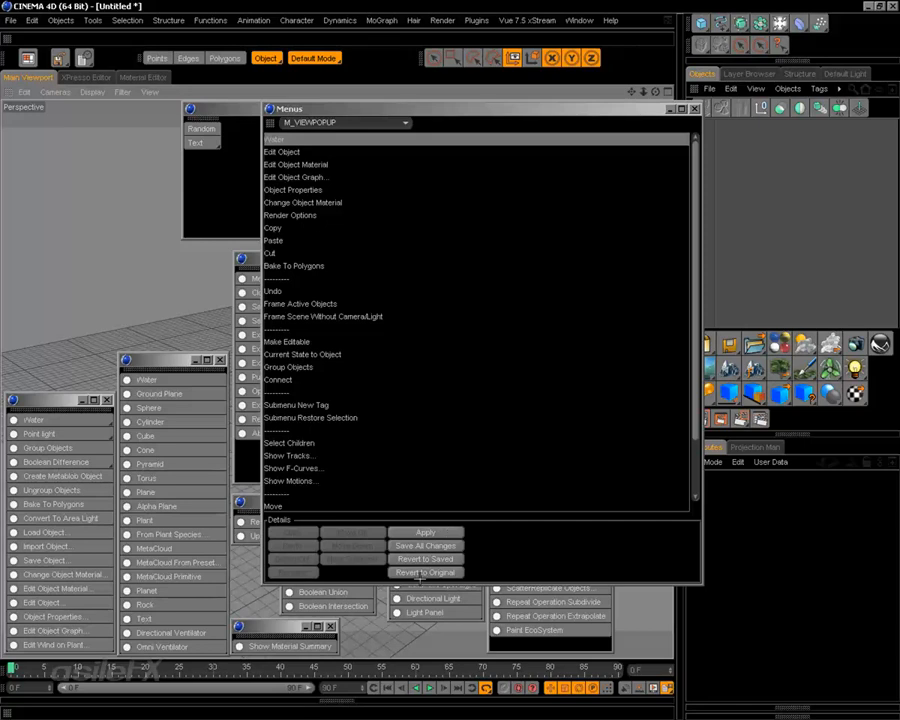
pyautogui.click(302, 178)
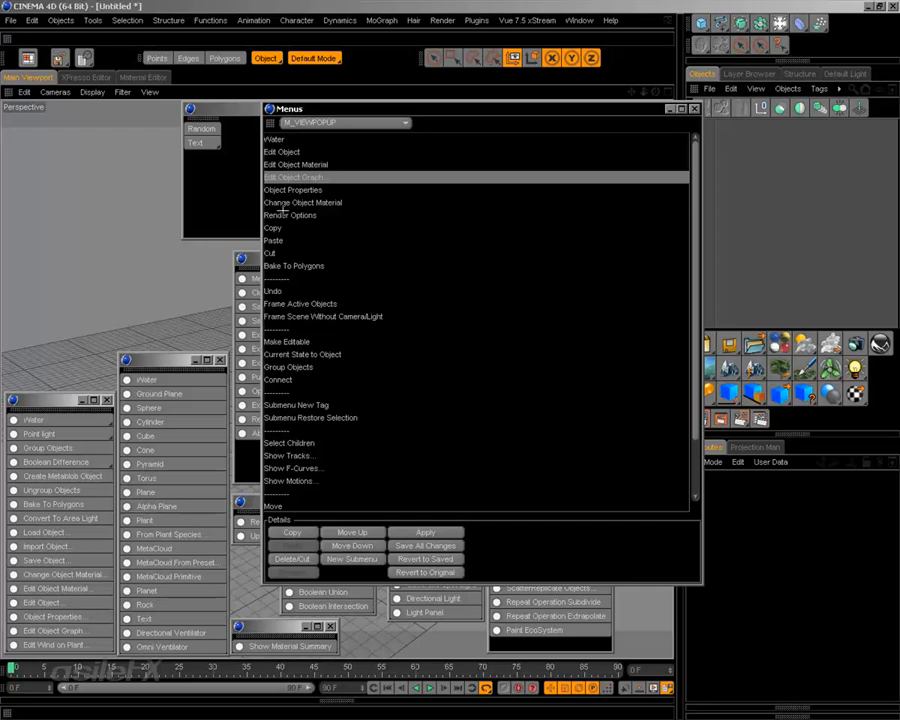
pyautogui.rightClick(131, 288)
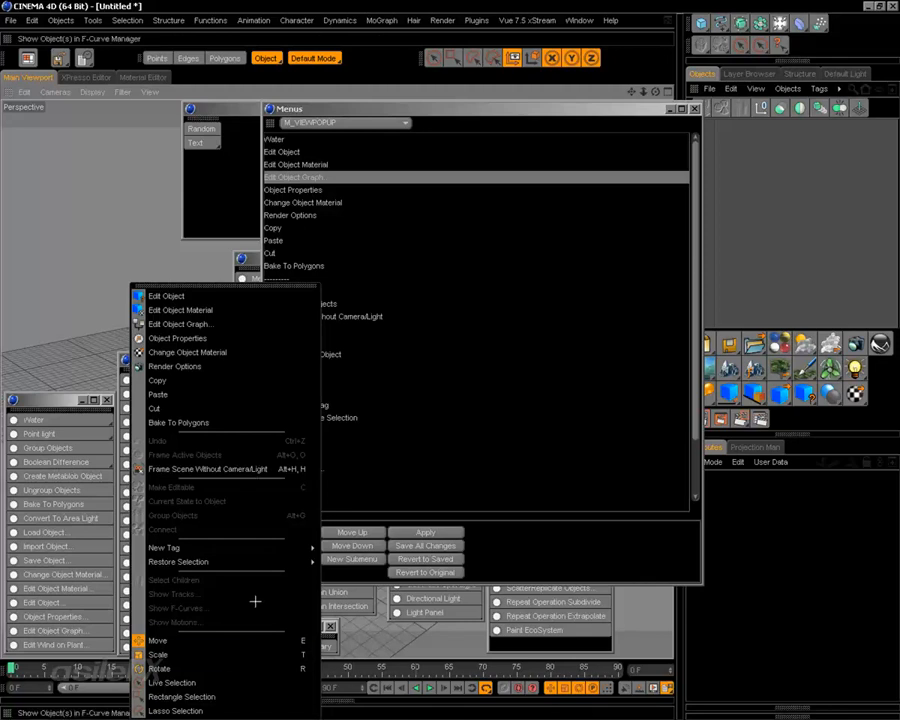
pyautogui.moveTo(233, 562)
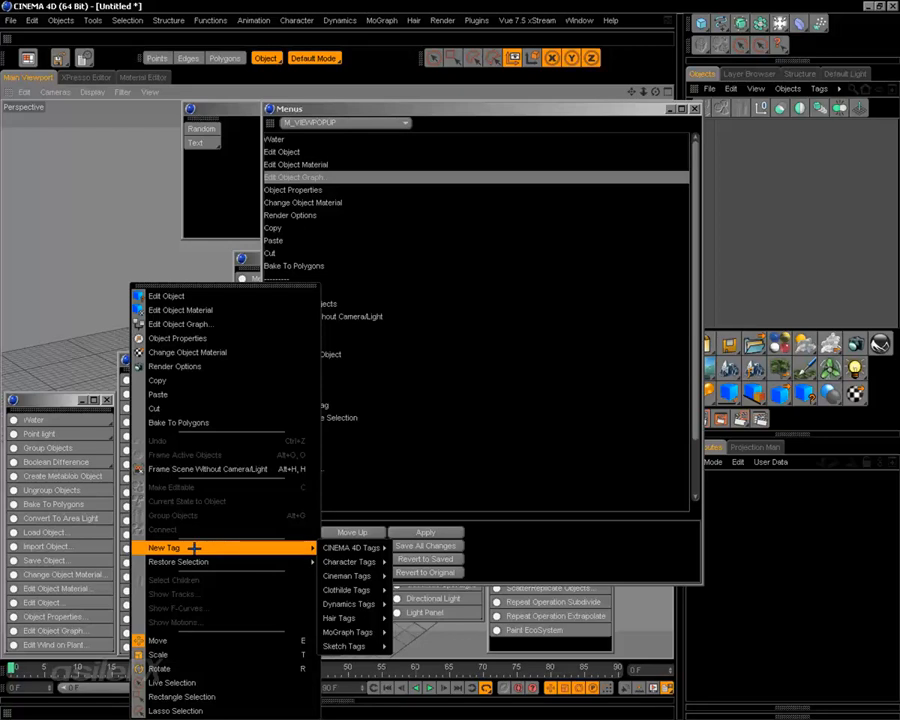
pyautogui.moveTo(352, 549)
pyautogui.click(371, 107)
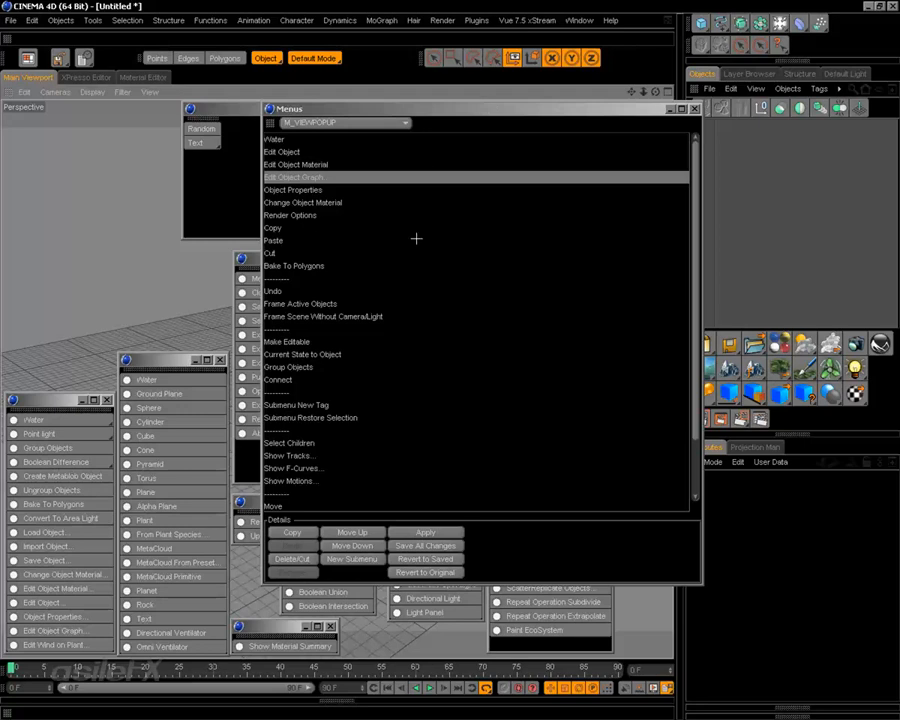
# Close the Menu Manager and all floating palettes over the viewport
pyautogui.moveTo(660, 106); pyautogui.dragTo(634, 123)
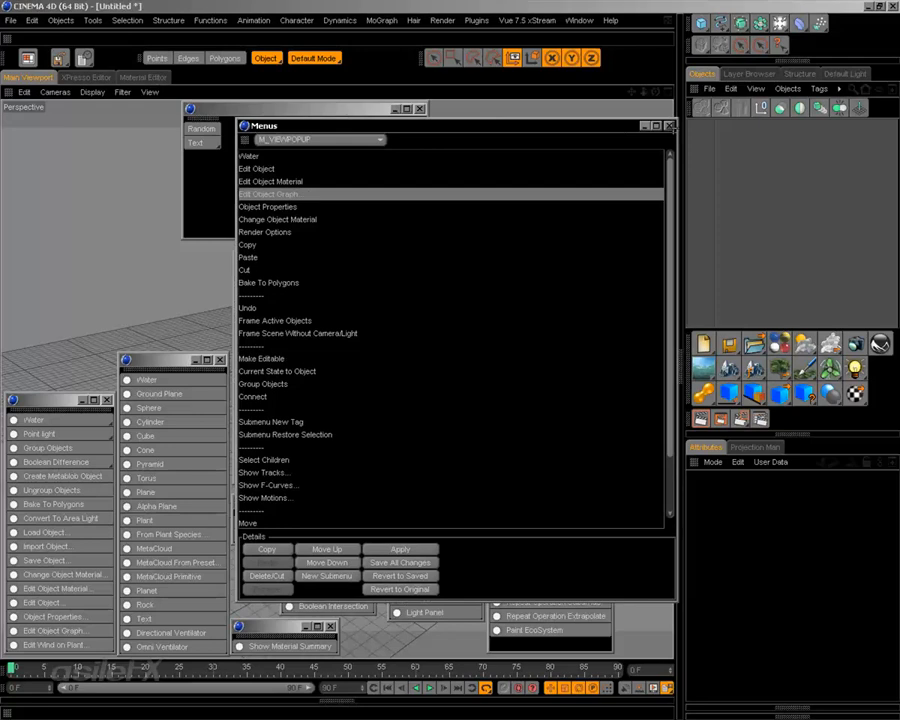
pyautogui.click(668, 125)
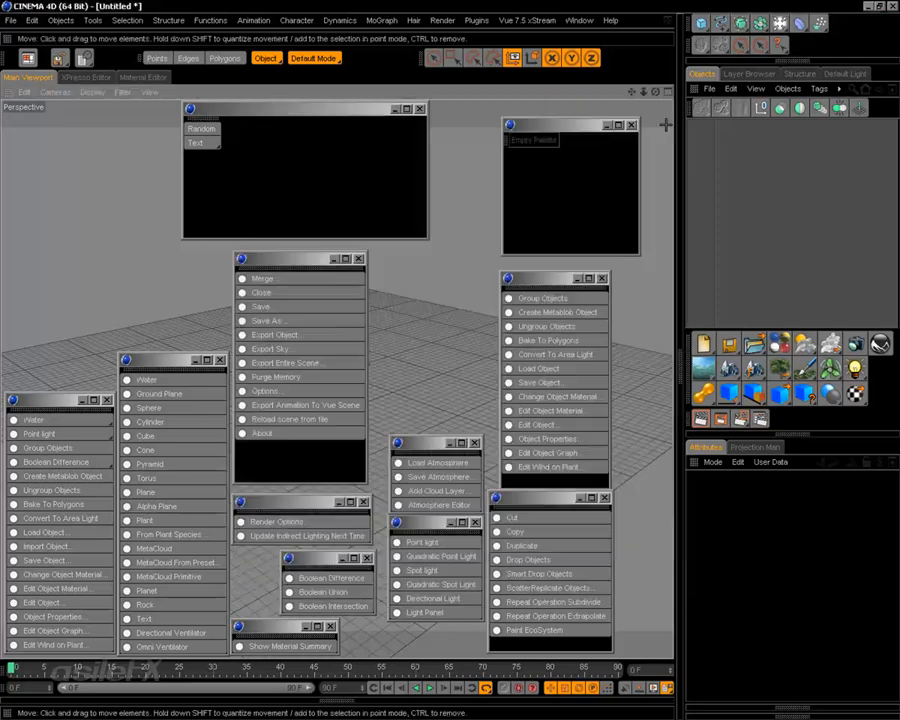
pyautogui.click(421, 108)
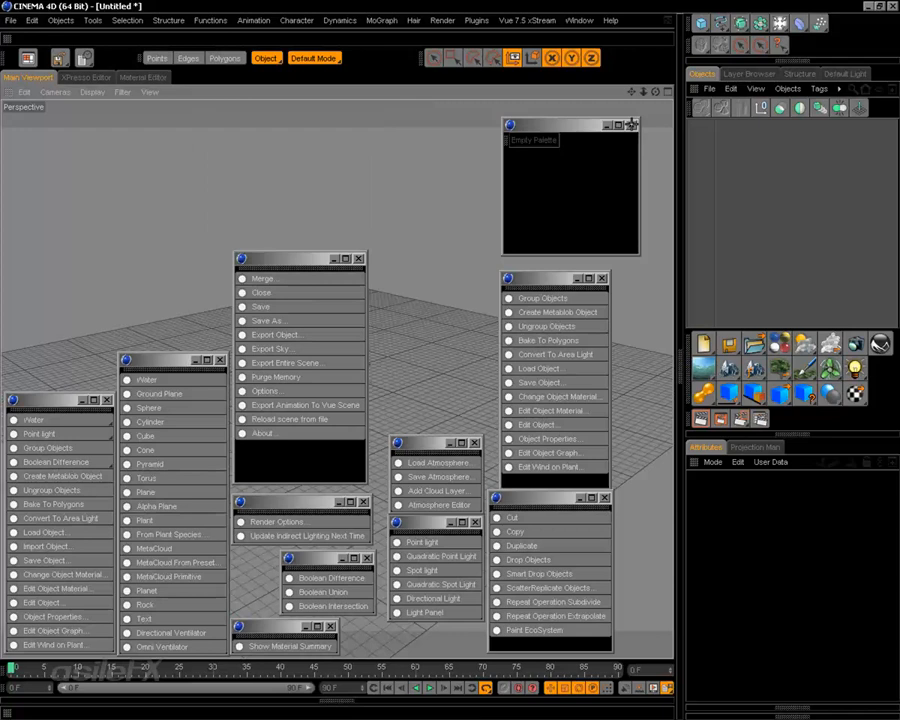
pyautogui.click(631, 125)
pyautogui.click(602, 278)
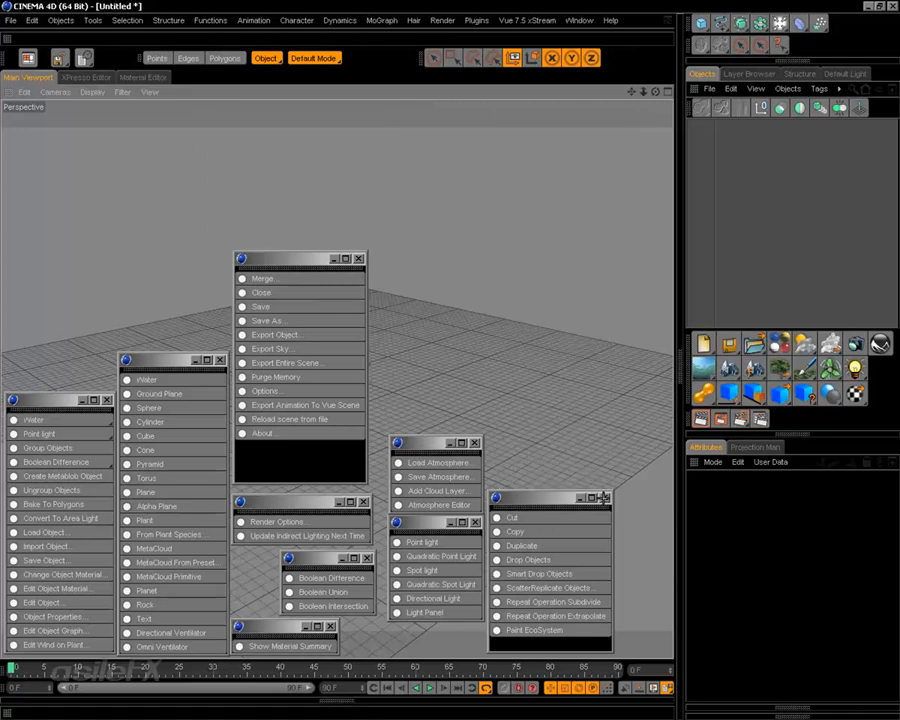
pyautogui.click(604, 497)
pyautogui.click(474, 442)
pyautogui.click(474, 522)
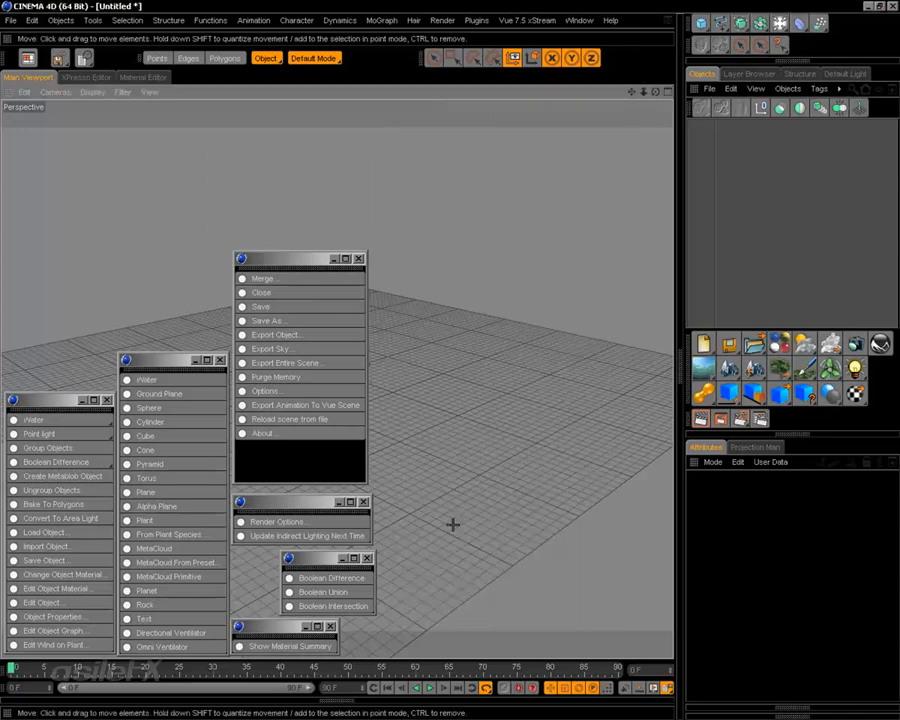
pyautogui.click(362, 501)
pyautogui.click(362, 557)
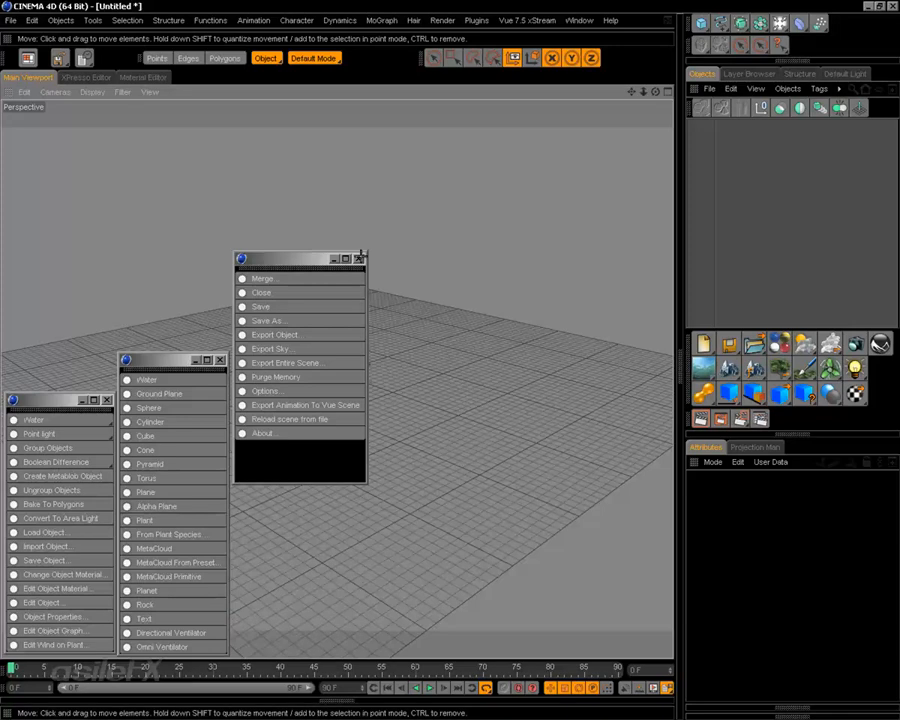
pyautogui.click(330, 626)
pyautogui.click(358, 258)
pyautogui.click(221, 359)
pyautogui.click(107, 399)
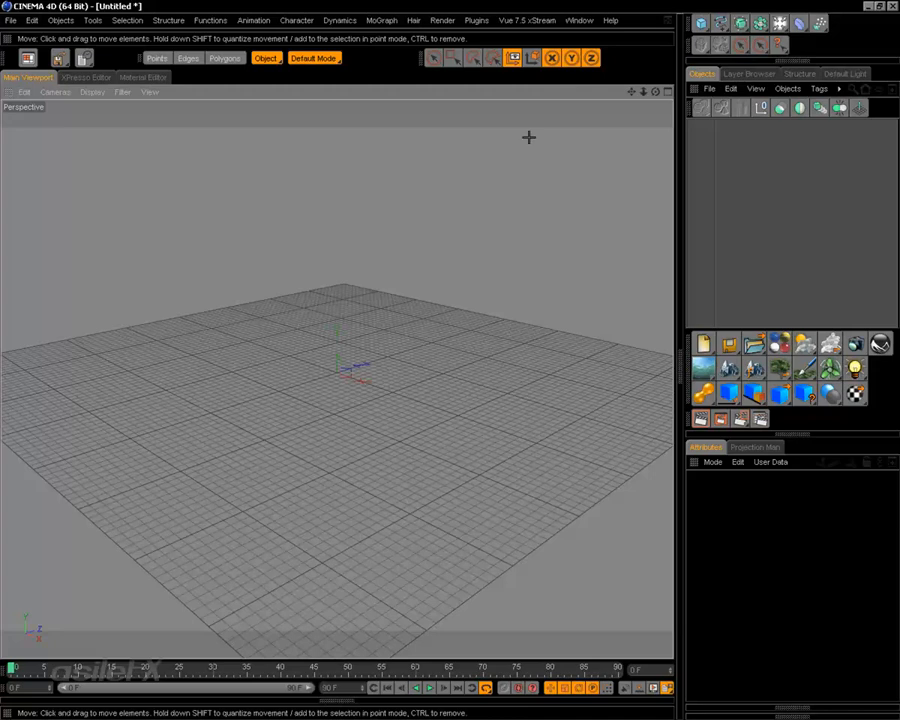
# Look through the available user layouts and the layout-saving commands
pyautogui.click(579, 20)
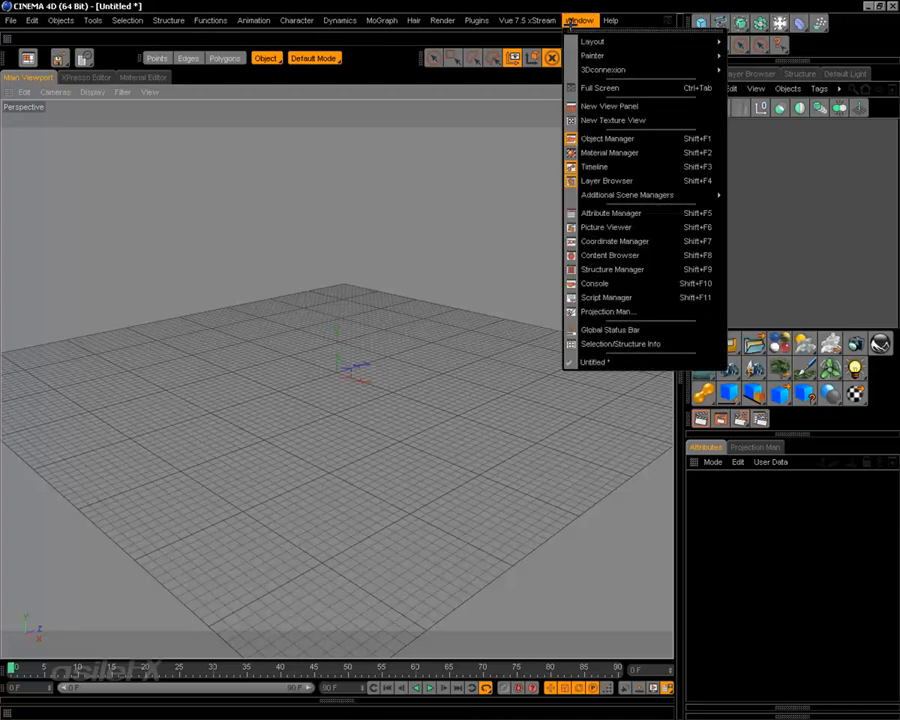
pyautogui.moveTo(640, 41)
pyautogui.click(790, 354)
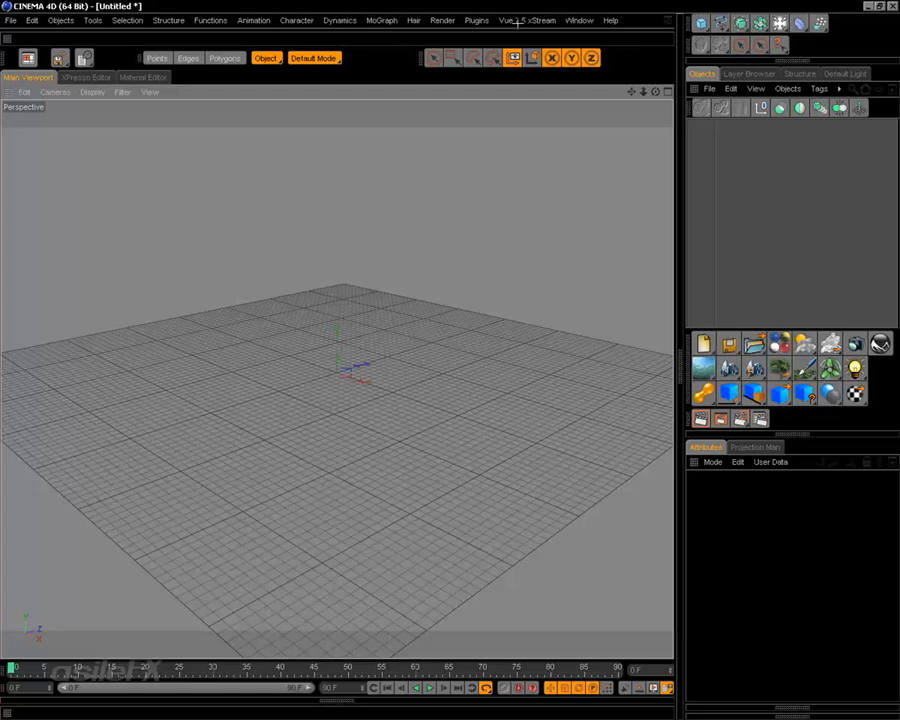
pyautogui.click(525, 20)
pyautogui.moveTo(566, 20)
pyautogui.moveTo(600, 41)
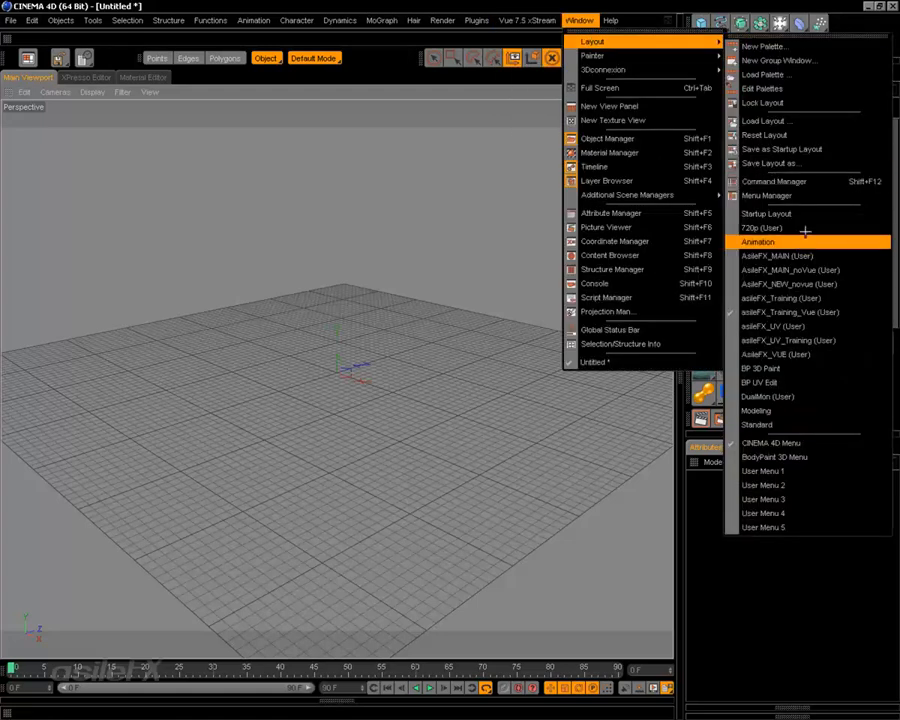
pyautogui.click(806, 162)
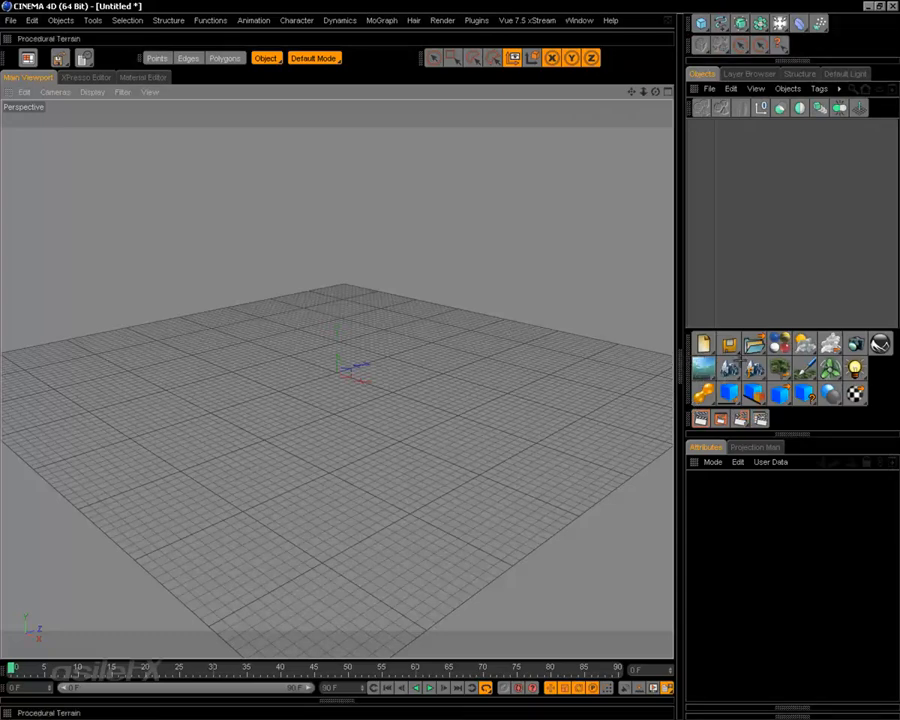
# Fold away and unfold the Vue icon palette below the Object Manager, doing so twice
pyautogui.doubleClick(688, 357)
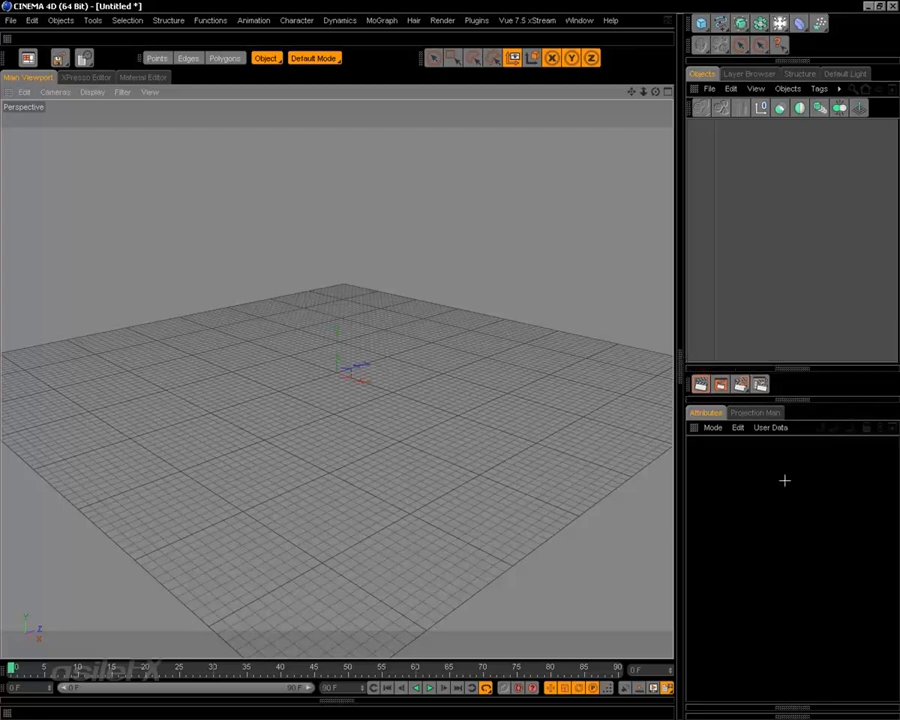
pyautogui.doubleClick(800, 372)
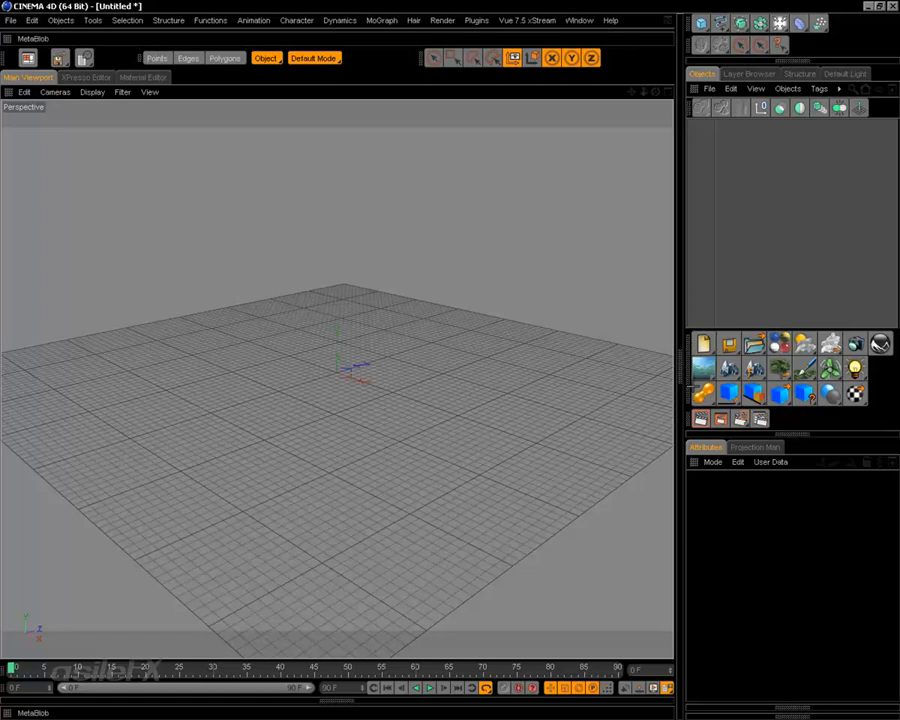
pyautogui.click(687, 373)
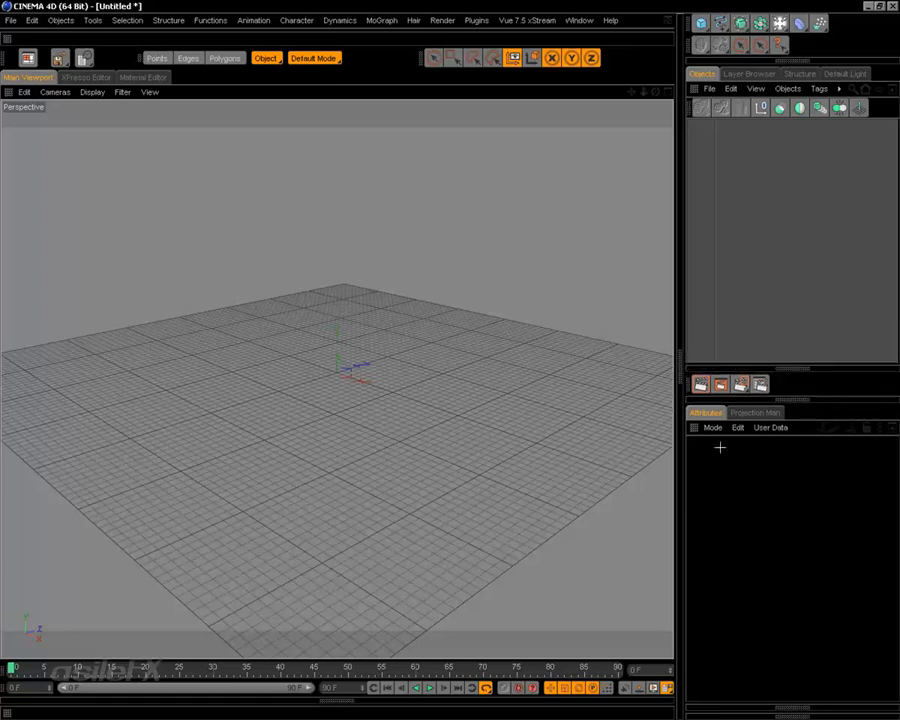
pyautogui.click(788, 372)
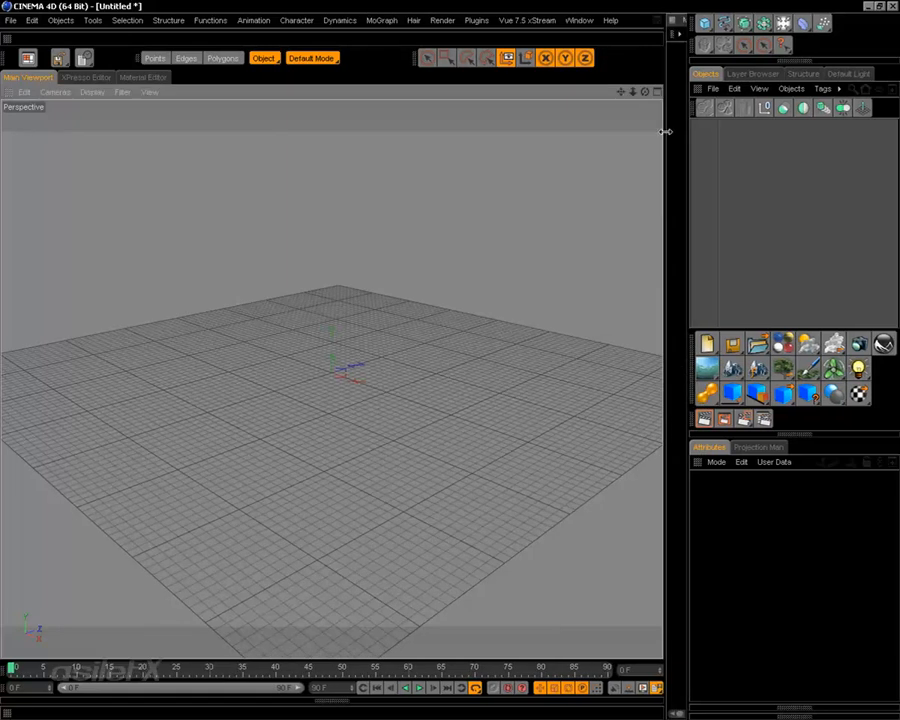
# Widen and fold the column beside the viewport, and unfold and refold the Convert Selection panel above the Object Manager
pyautogui.moveTo(669, 133); pyautogui.dragTo(605, 140)
pyautogui.keyDown('ctrl'); pyautogui.click(609, 37); pyautogui.keyUp('ctrl')
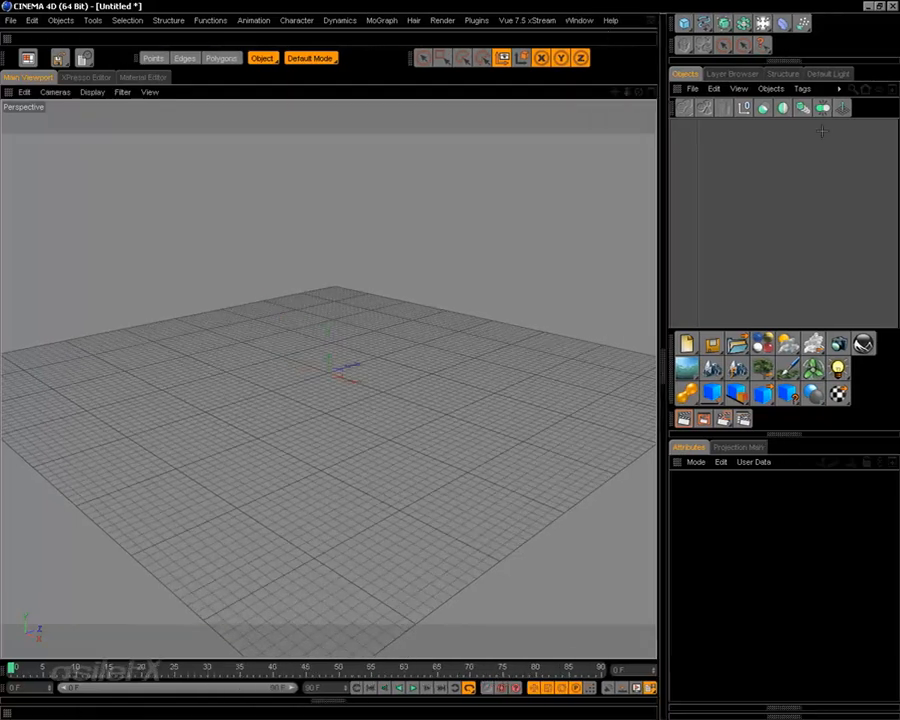
pyautogui.click(790, 64)
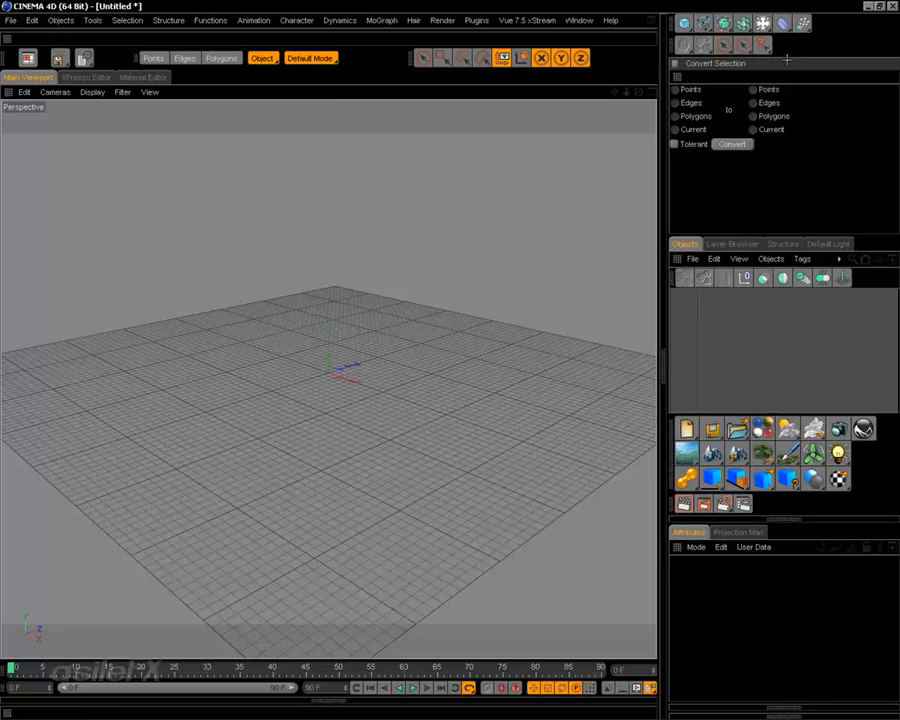
pyautogui.keyDown('ctrl'); pyautogui.click(678, 77); pyautogui.keyUp('ctrl')
# Unfold and refold the Pictures panel above Attributes, and fold and unfold the object creation palette
pyautogui.click(783, 428)
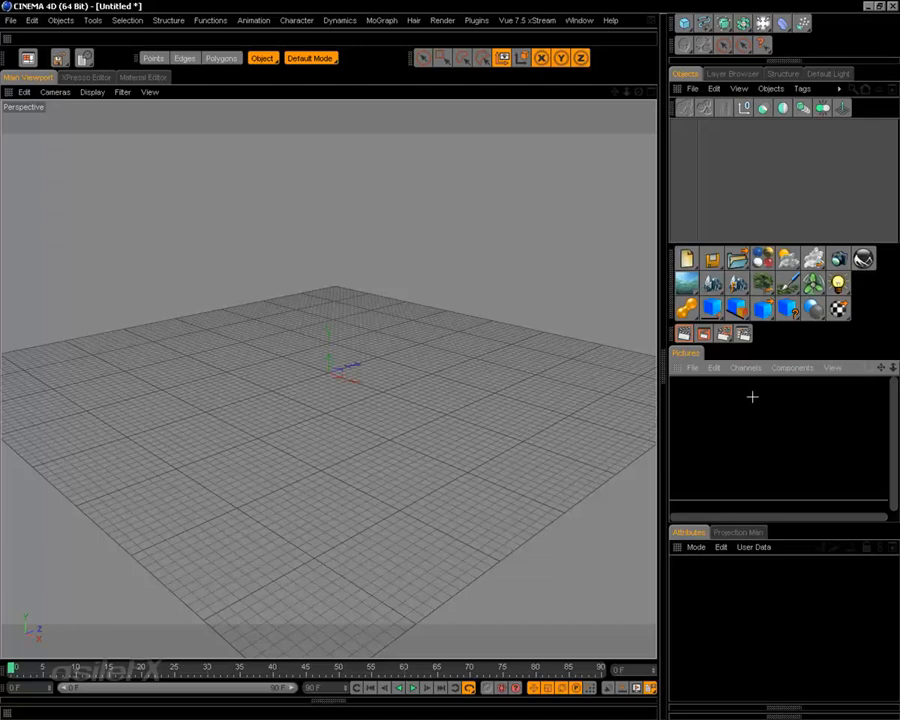
pyautogui.keyDown('ctrl'); pyautogui.click(680, 368); pyautogui.keyUp('ctrl')
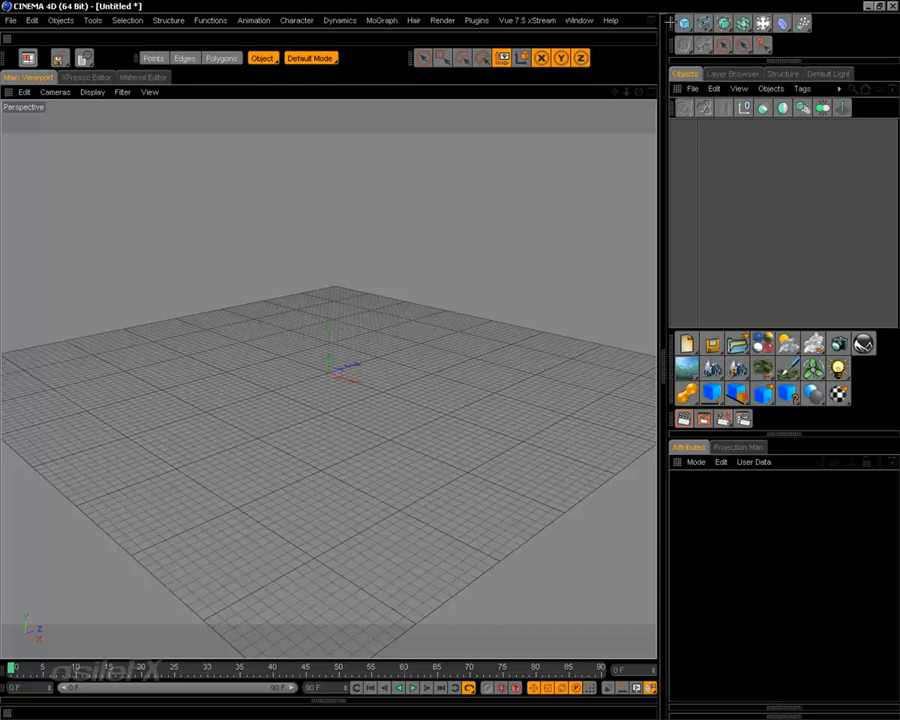
pyautogui.click(671, 22)
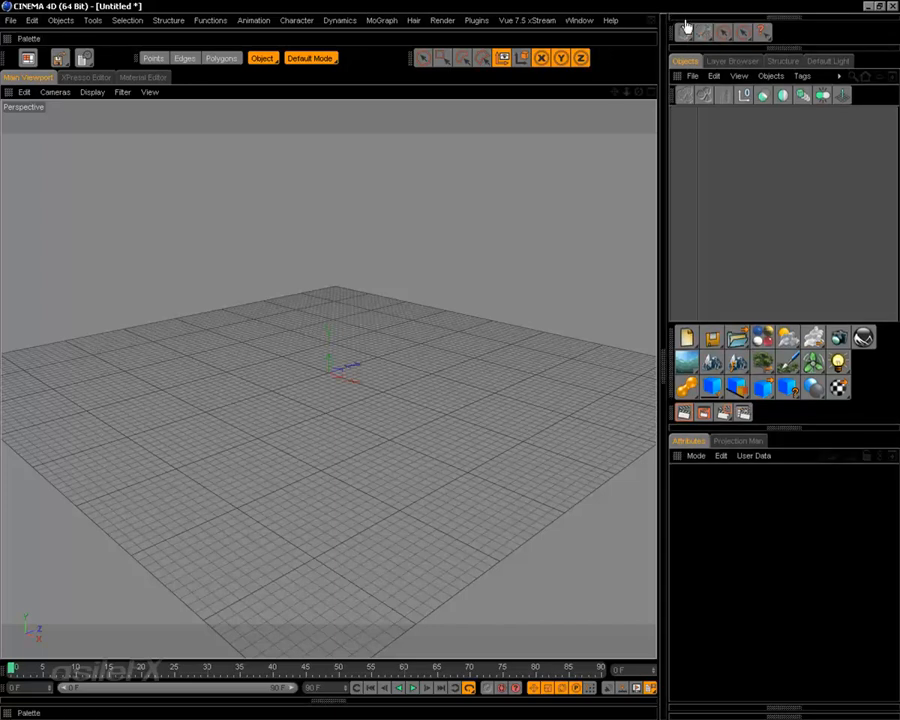
pyautogui.click(683, 24)
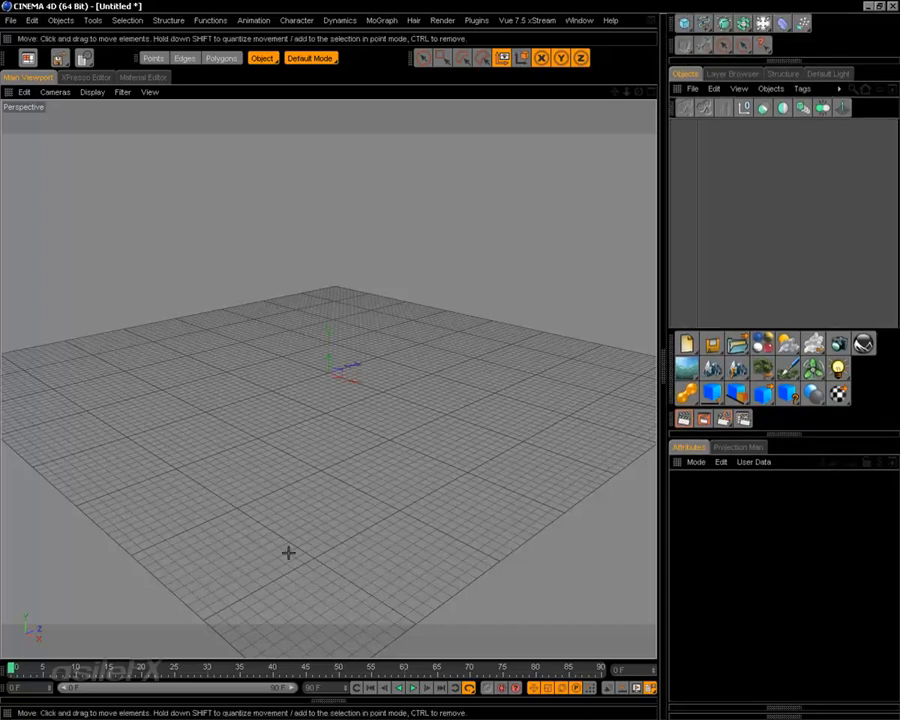
# Unfold the Timeline area below the viewport, and fold away Project Settings, the animation playback palettes and the Timeline
pyautogui.click(333, 704)
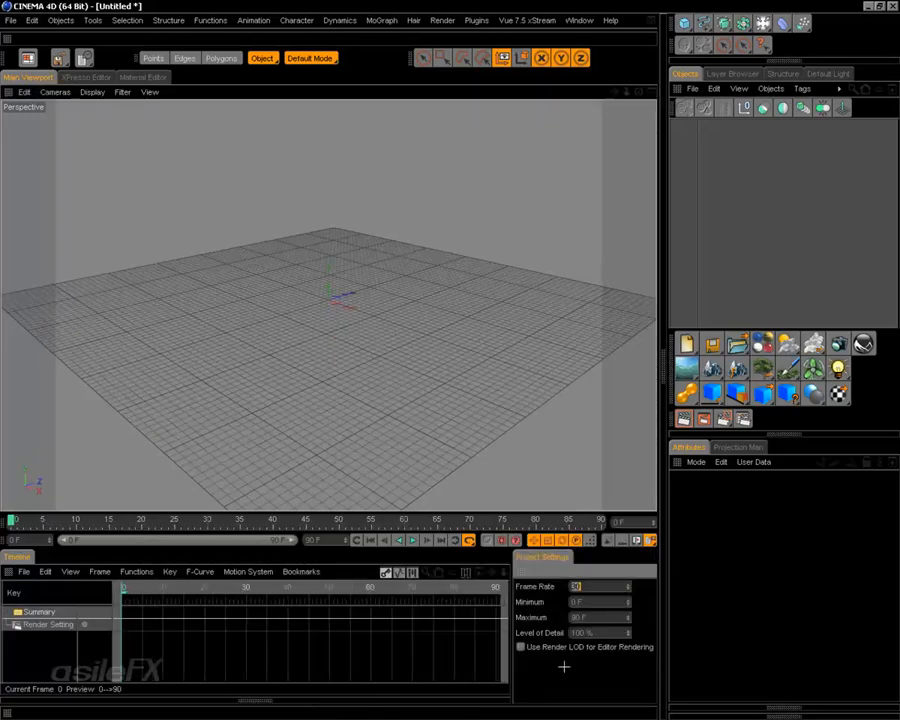
pyautogui.keyDown('ctrl'); pyautogui.click(521, 578); pyautogui.keyUp('ctrl')
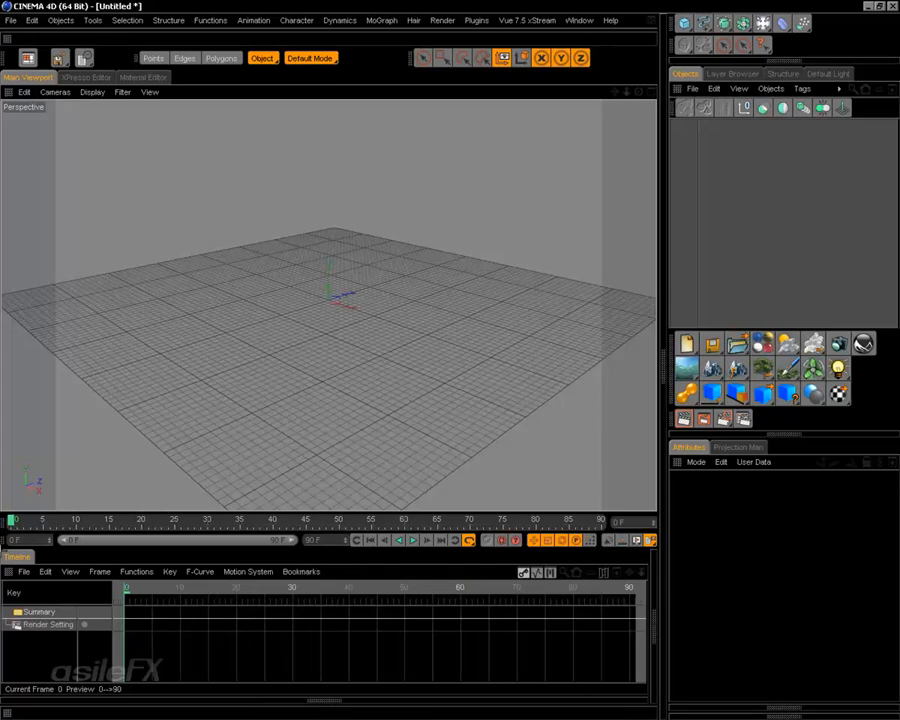
pyautogui.keyDown('ctrl'); pyautogui.click(3, 521); pyautogui.keyUp('ctrl')
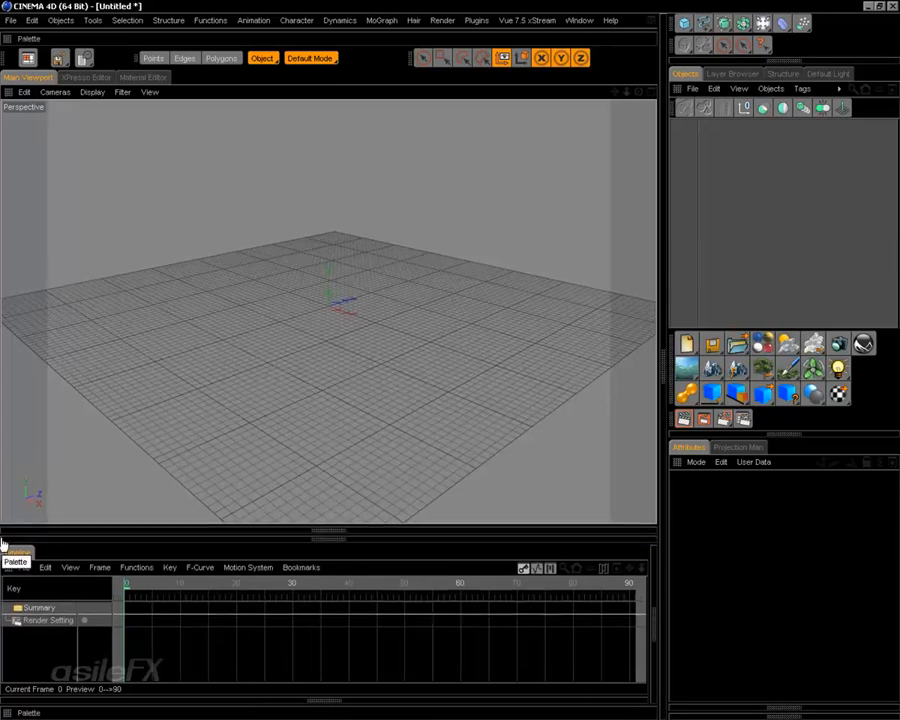
pyautogui.keyDown('ctrl'); pyautogui.click(7, 564); pyautogui.keyUp('ctrl')
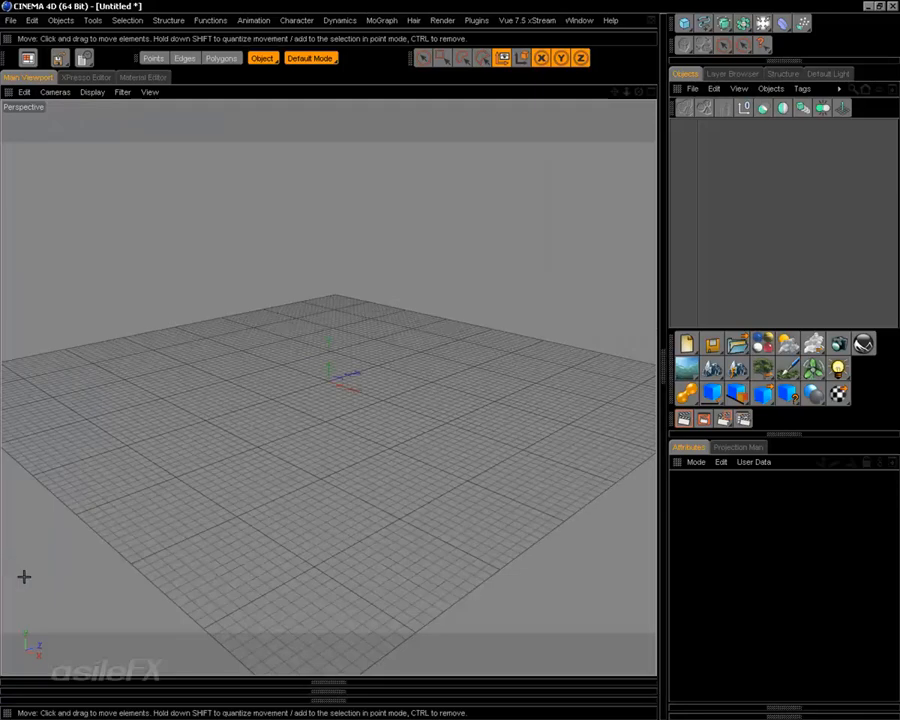
# Unfold the animation playback palettes and the Timeline below the viewport, and fold them all away again
pyautogui.keyDown('ctrl'); pyautogui.click(329, 687); pyautogui.keyUp('ctrl')
pyautogui.click(329, 698)
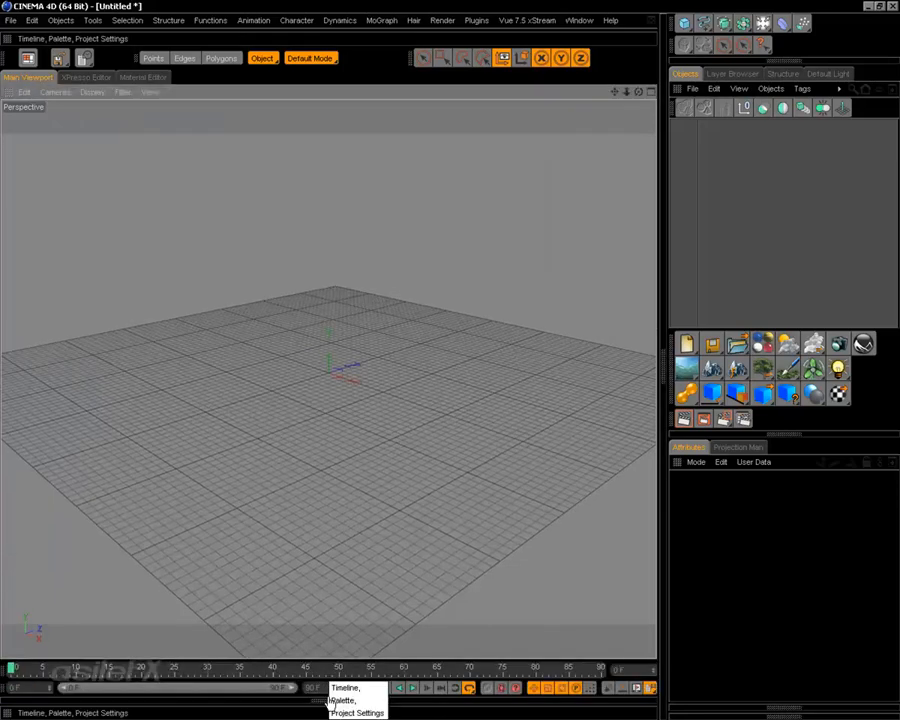
pyautogui.click(340, 683)
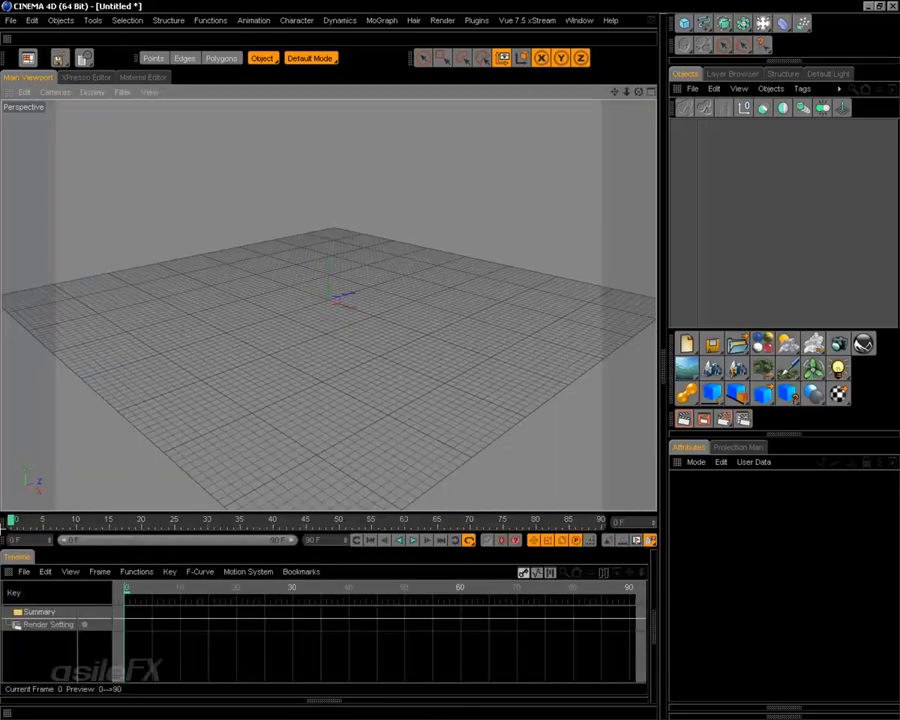
pyautogui.keyDown('ctrl'); pyautogui.click(2, 526); pyautogui.keyUp('ctrl')
pyautogui.keyDown('ctrl'); pyautogui.click(3, 533); pyautogui.keyUp('ctrl')
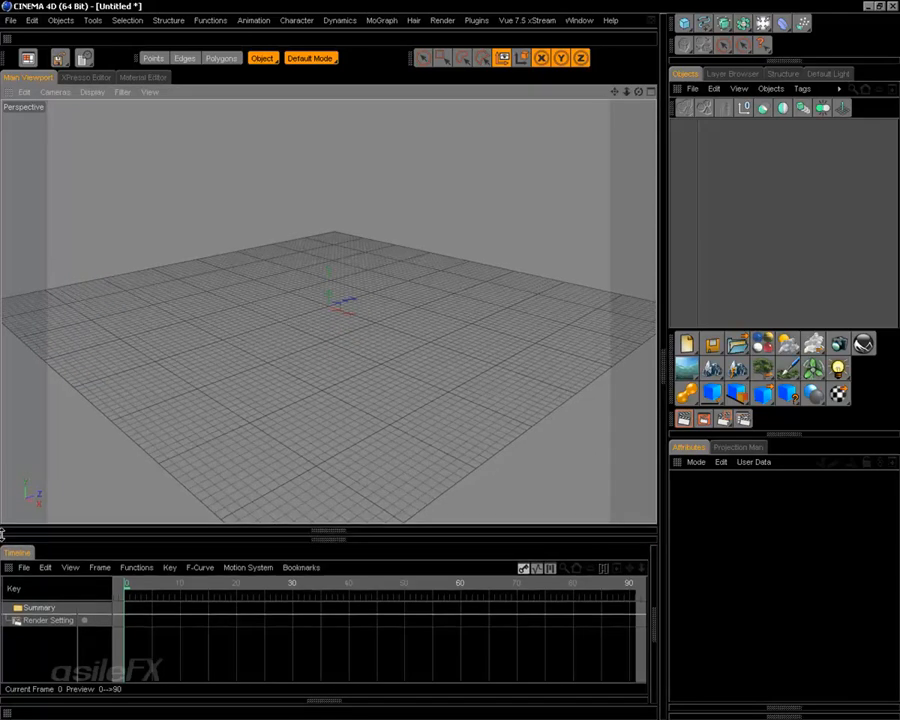
pyautogui.keyDown('ctrl'); pyautogui.click(6, 568); pyautogui.keyUp('ctrl')
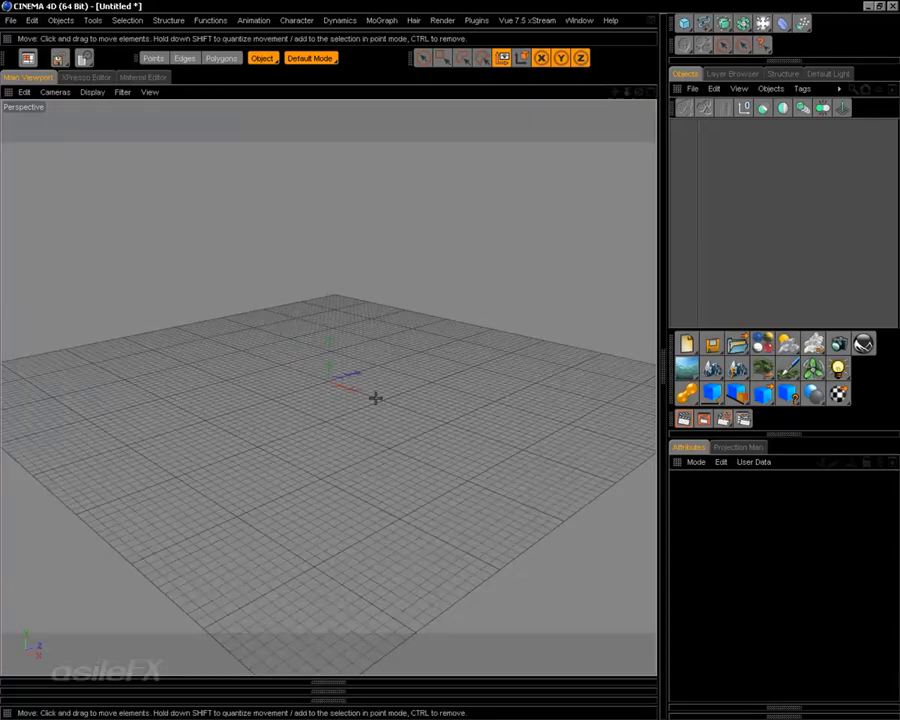
# Fold away the whole main viewport area and unfold it again
pyautogui.keyDown('ctrl'); pyautogui.click(7, 92); pyautogui.keyUp('ctrl')
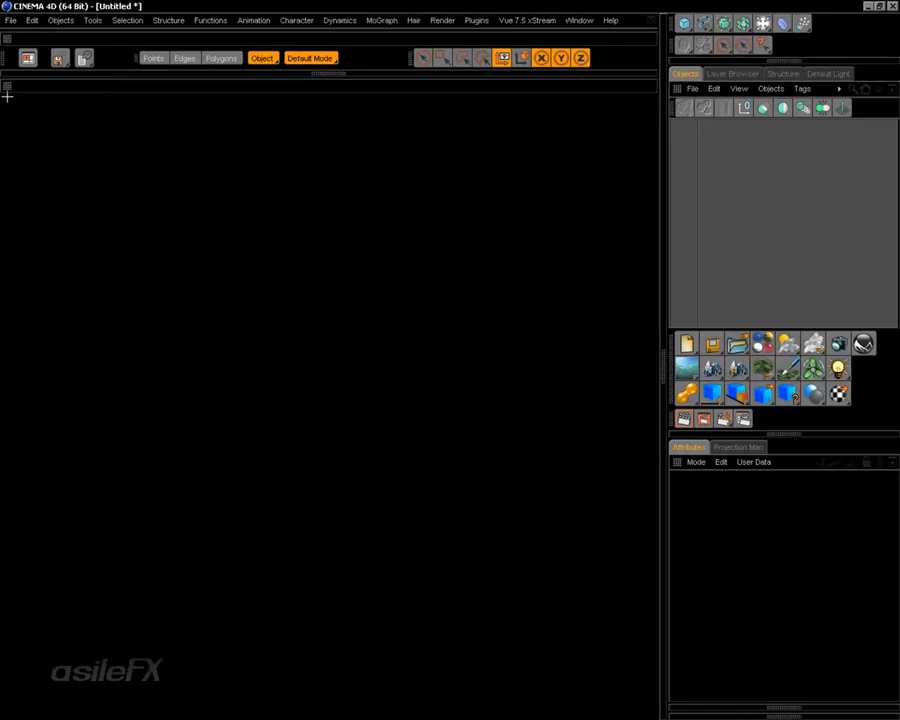
pyautogui.click(8, 88)
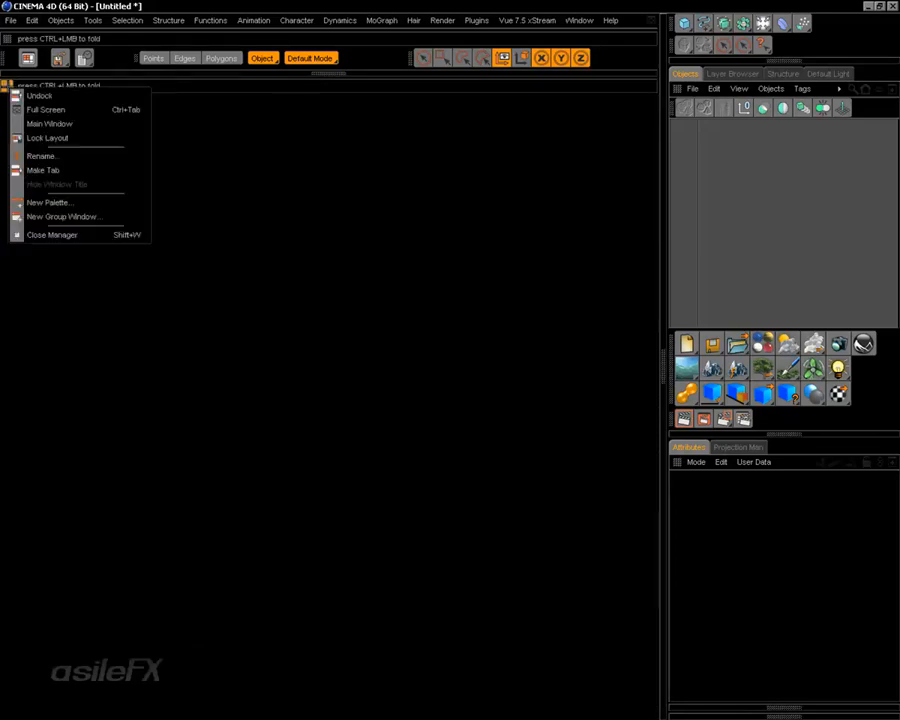
pyautogui.click(8, 88)
pyautogui.click(309, 76)
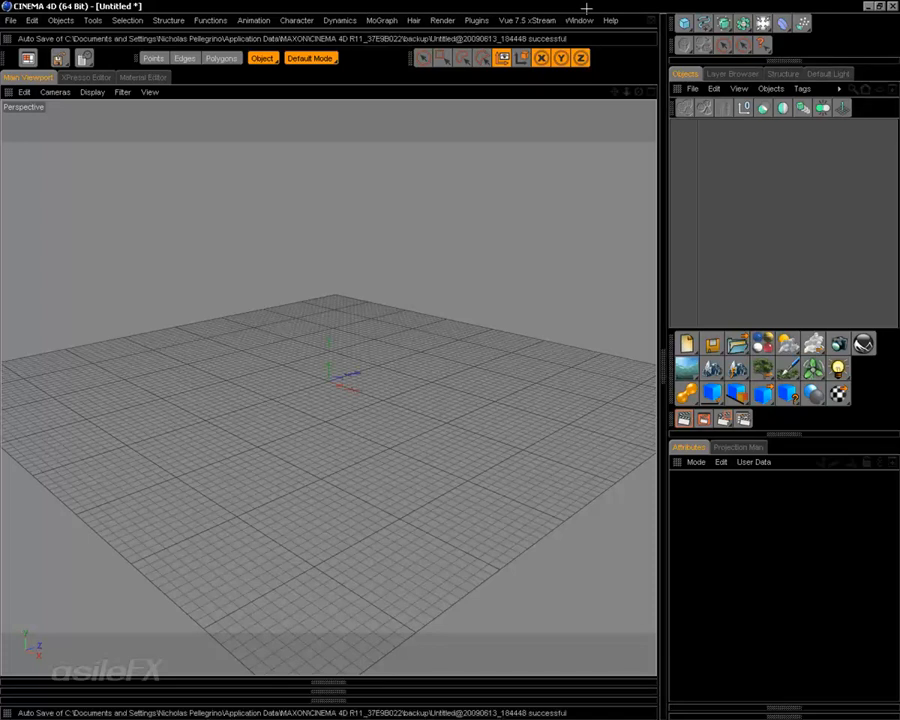
# Tear off the Vue 7.5 xStream commands as a floating palette, move it over the viewport and close it
pyautogui.rightClick(526, 17)
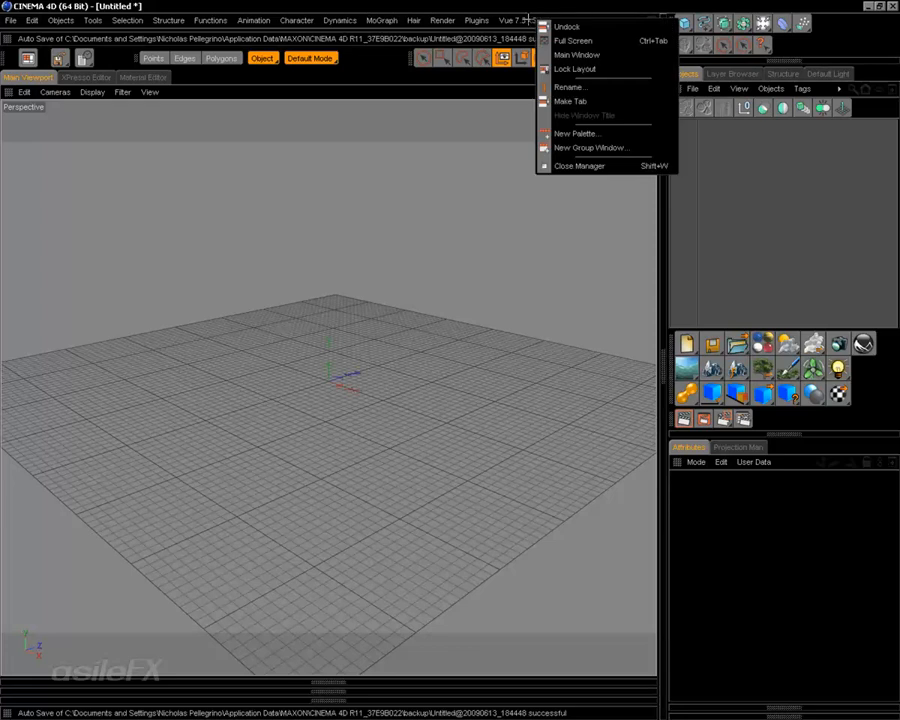
pyautogui.click(525, 17)
pyautogui.click(527, 20)
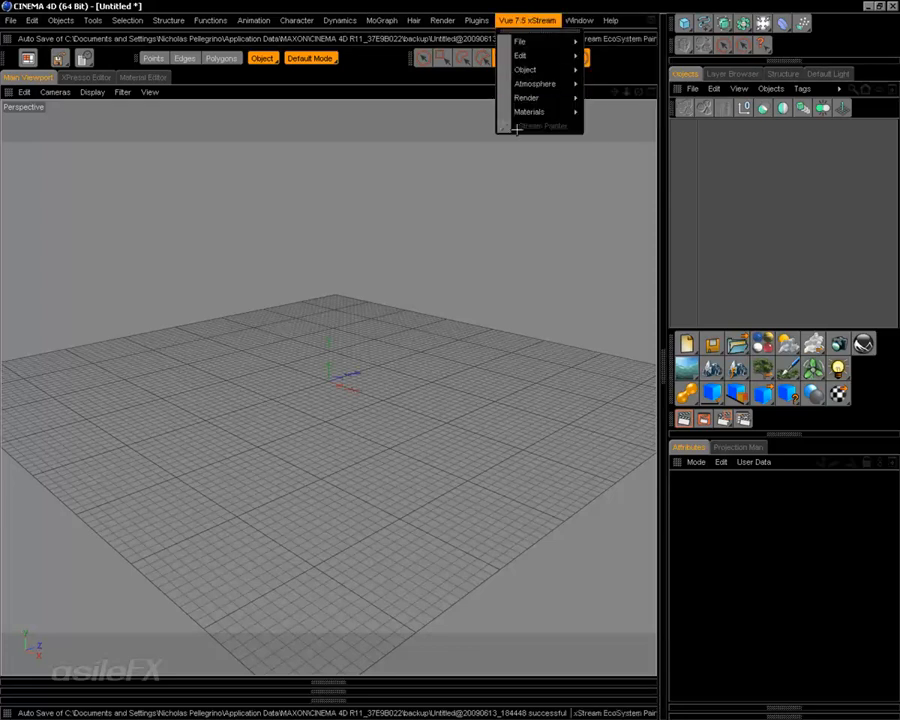
pyautogui.click(540, 31)
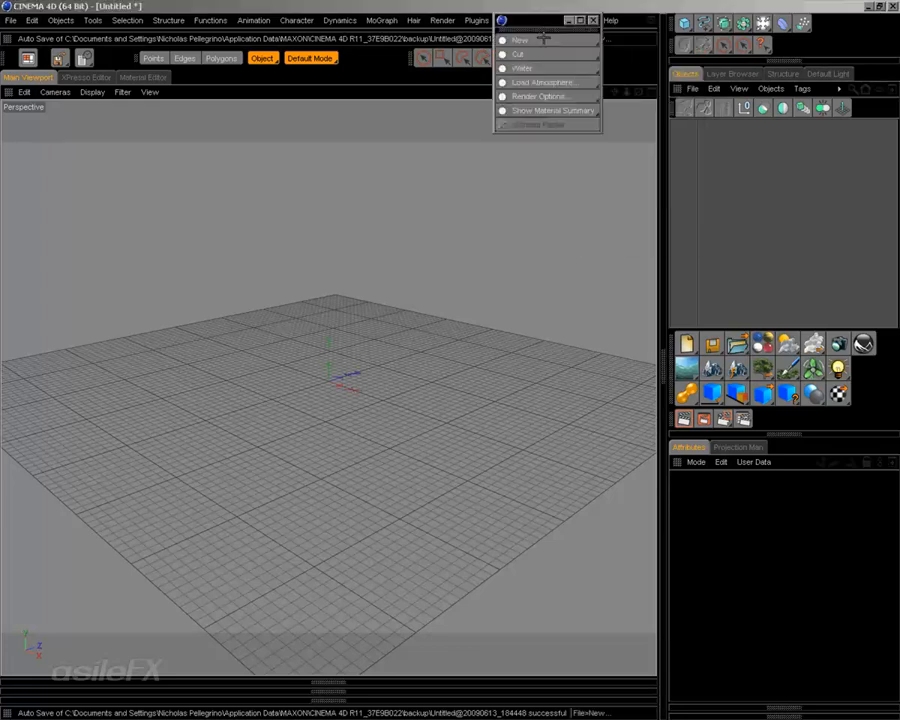
pyautogui.moveTo(539, 19); pyautogui.dragTo(521, 162)
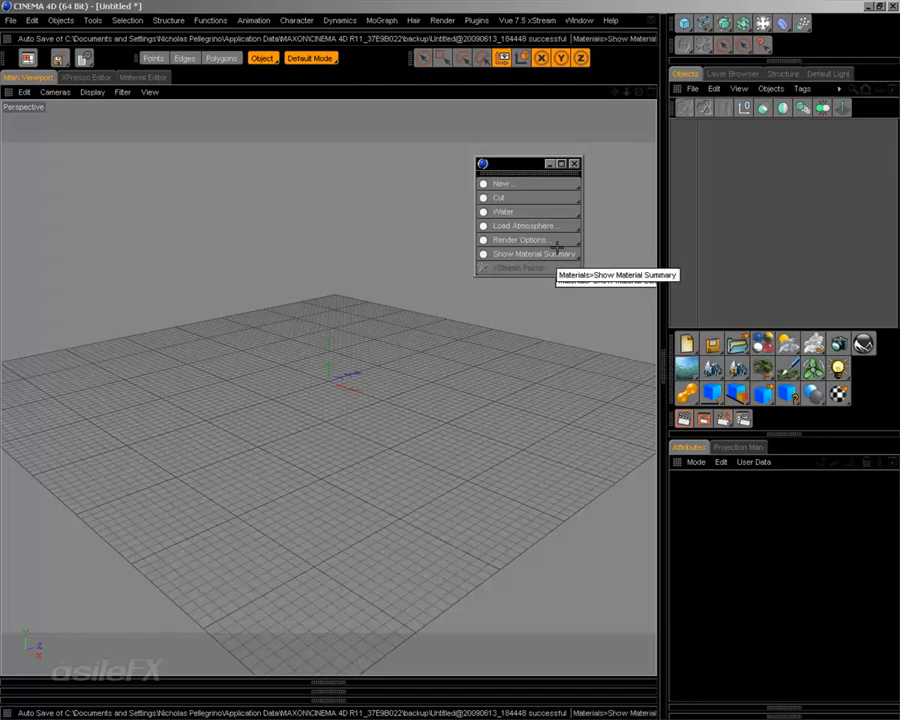
pyautogui.click(574, 163)
# Display the Edit commands of Vue 7.5 xStream, including Paint EcoSystem
pyautogui.click(530, 20)
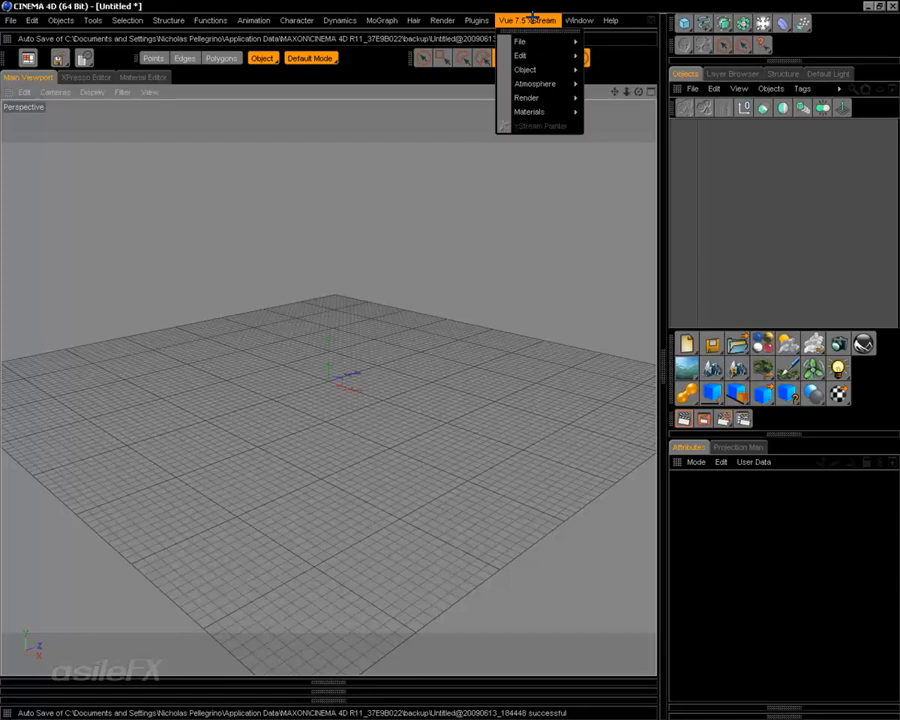
pyautogui.moveTo(540, 55)
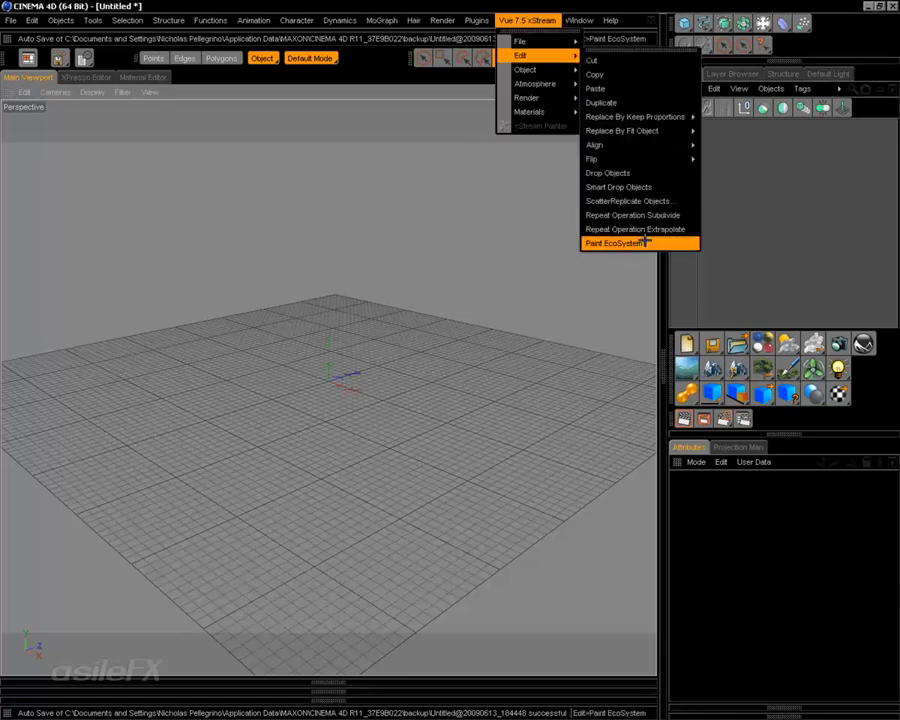